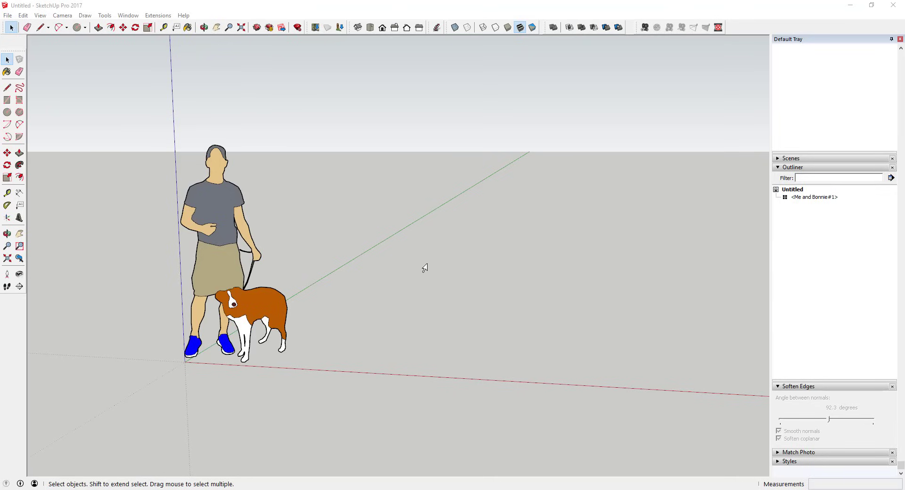
# Close the floating Sandbox toolbar.
pyautogui.scroll(3, 424, 266)
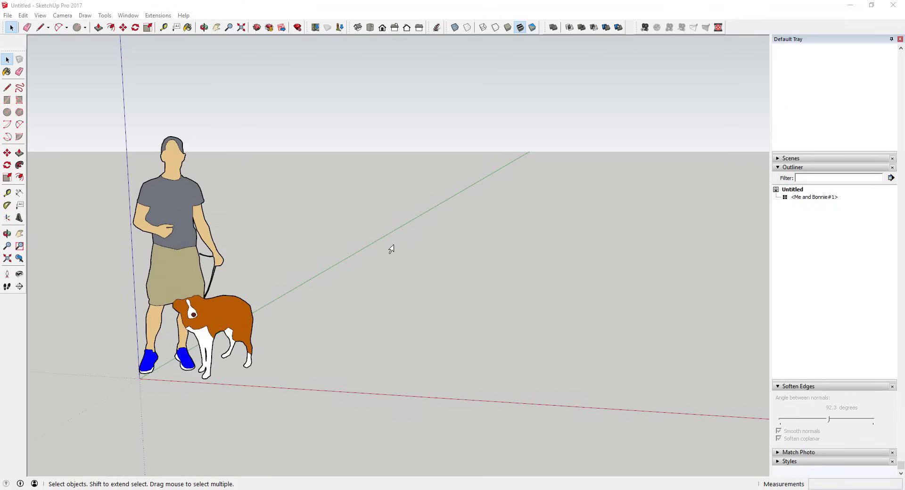
pyautogui.moveTo(366, 257); pyautogui.dragTo(361, 255, button='middle')
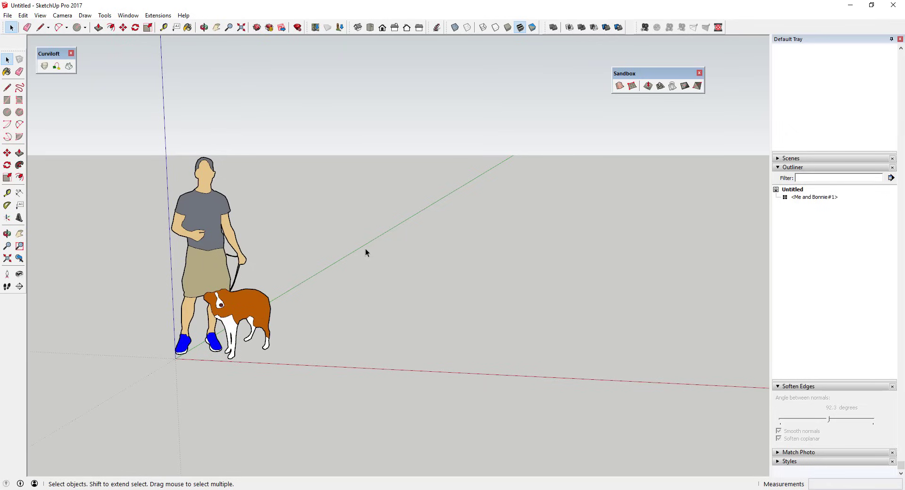
pyautogui.click(699, 73)
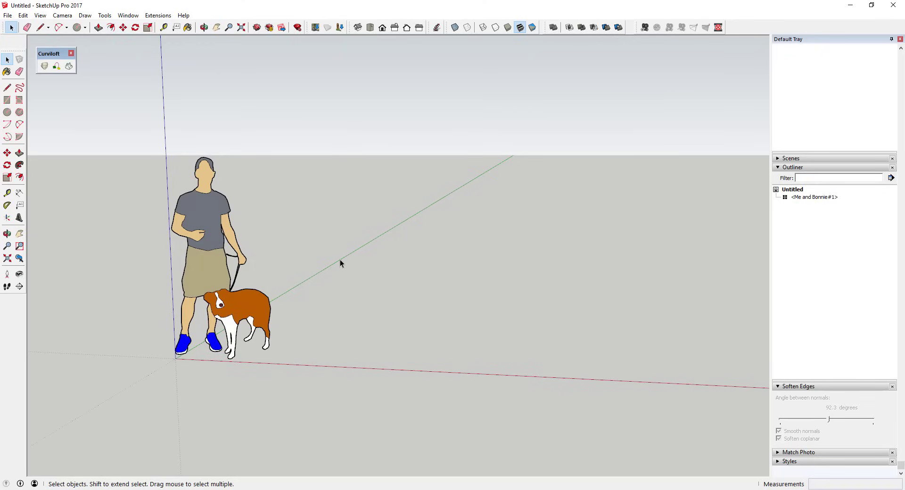
# Draw an upright rectangle about 15' 10" wide and 11' 7" high behind the person figure, parallel to the red axis.
pyautogui.hotkey('shift', 'p')
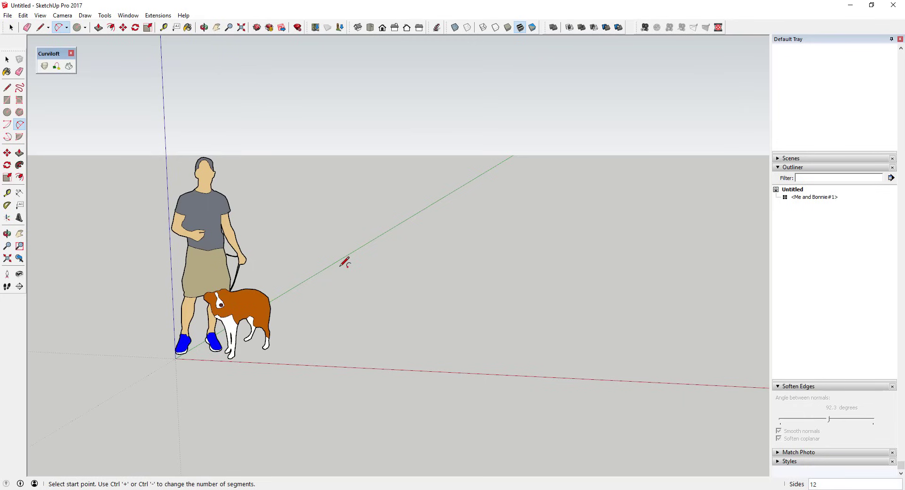
pyautogui.press('r')
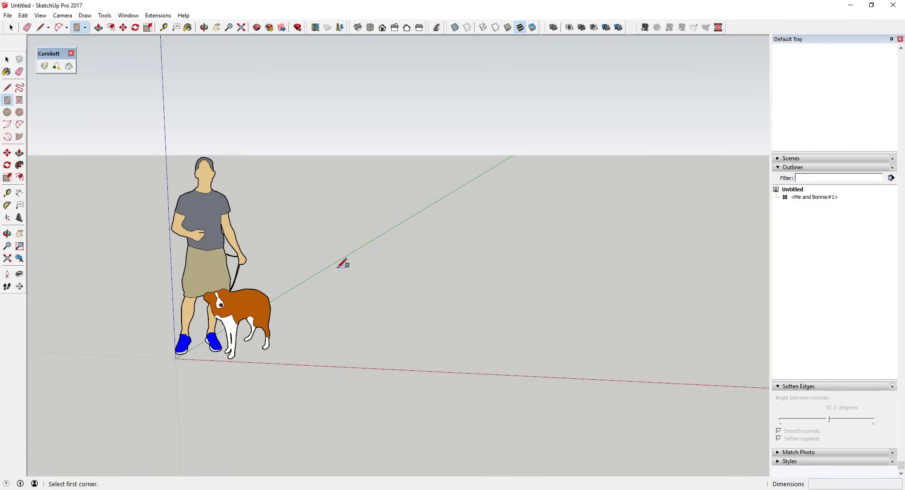
pyautogui.click(339, 265)
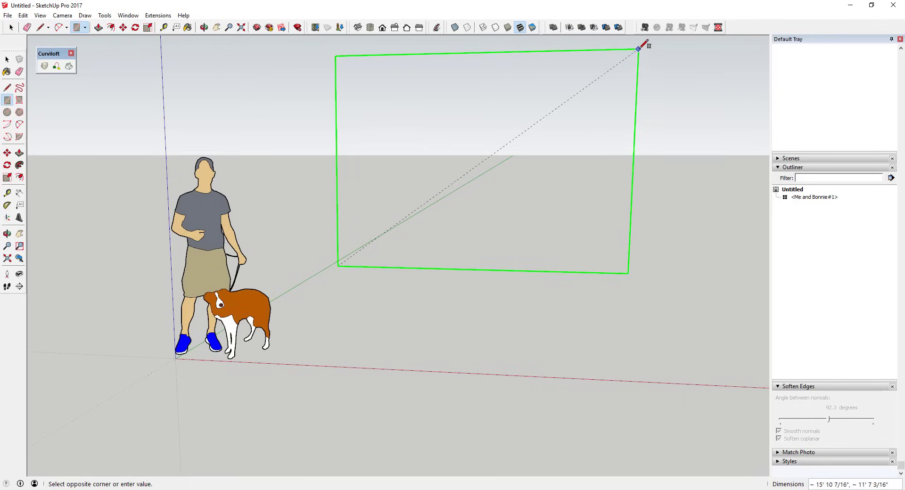
pyautogui.click(639, 49)
# Draw a chain of four tangent arcs across the rectangle, forming a continuous wave from its left edge to its right edge.
pyautogui.hotkey('shift', 'p')
pyautogui.click(338, 245)
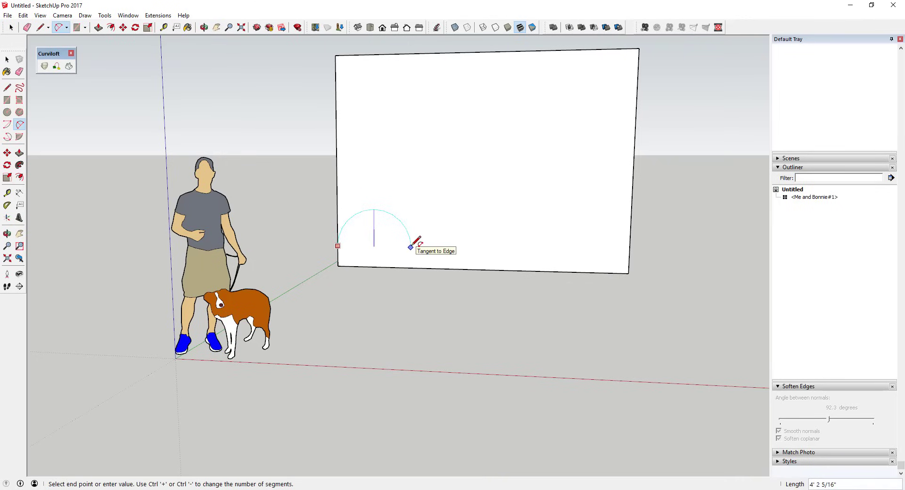
pyautogui.press('Escape')
pyautogui.click(337, 163)
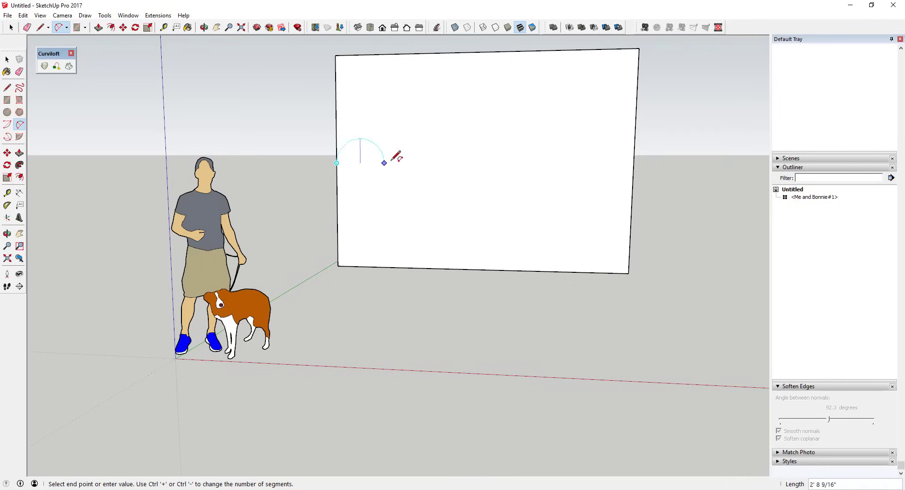
pyautogui.click(423, 163)
pyautogui.click(423, 163)
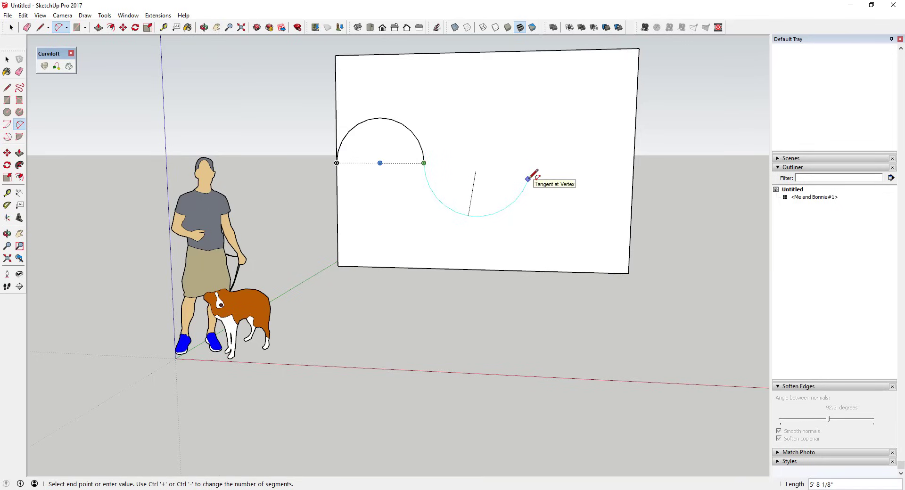
pyautogui.click(528, 180)
pyautogui.click(529, 179)
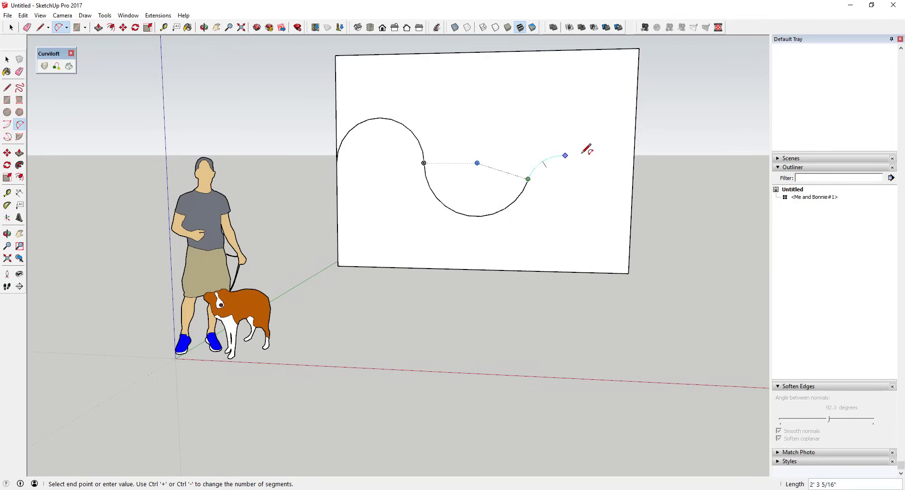
pyautogui.click(607, 156)
pyautogui.click(607, 157)
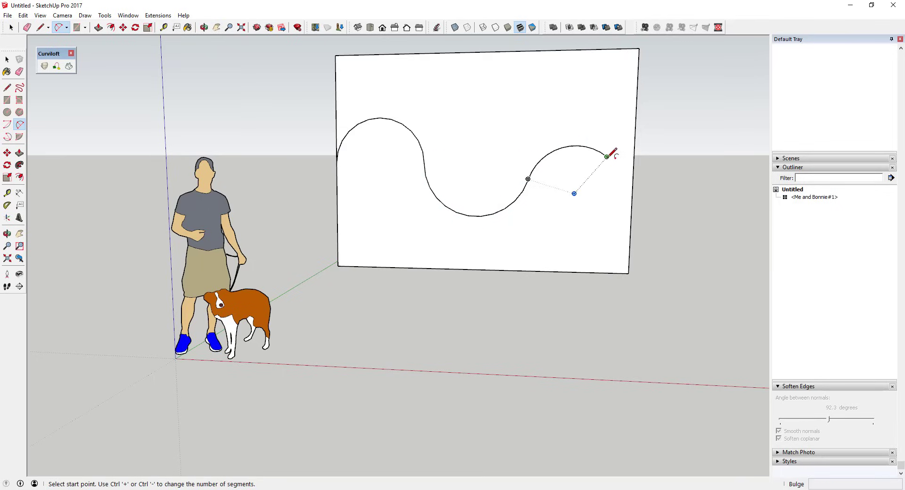
pyautogui.doubleClick(633, 164)
pyautogui.press('space')
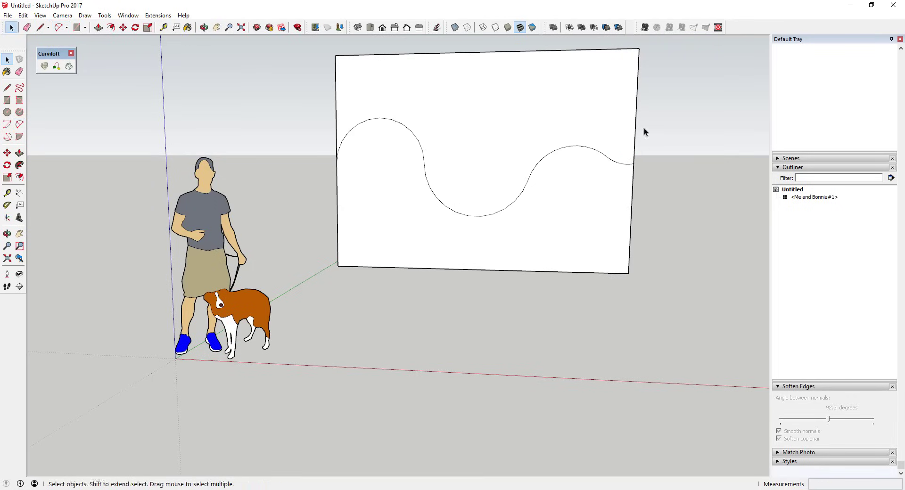
# Erase the rectangle's edges above the wave so that only the shape below the curve remains.
pyautogui.press('e')
pyautogui.moveTo(647, 61); pyautogui.dragTo(589, 42)
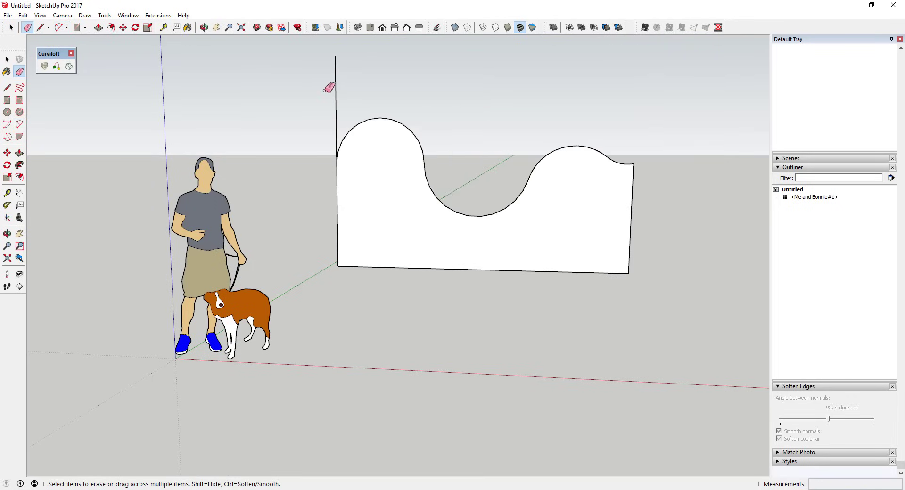
pyautogui.moveTo(329, 89); pyautogui.dragTo(335, 95)
# Extrude the wavy face by about 13' 6" with Push/Pull into a solid block.
pyautogui.moveTo(588, 255)
pyautogui.mouseDown(button='middle')
pyautogui.moveTo(549, 245)
pyautogui.moveTo(505, 267)
pyautogui.mouseUp(button='middle')
pyautogui.press('space')
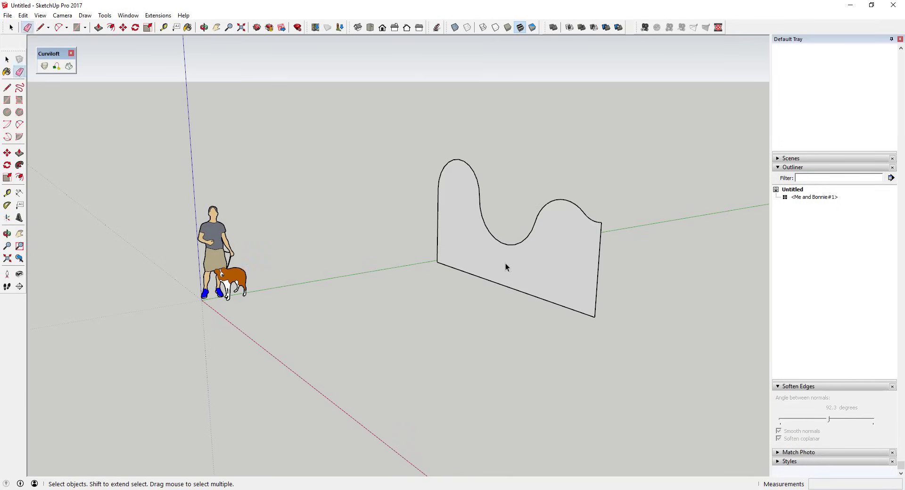
pyautogui.press('p')
pyautogui.moveTo(505, 276); pyautogui.dragTo(375, 315)
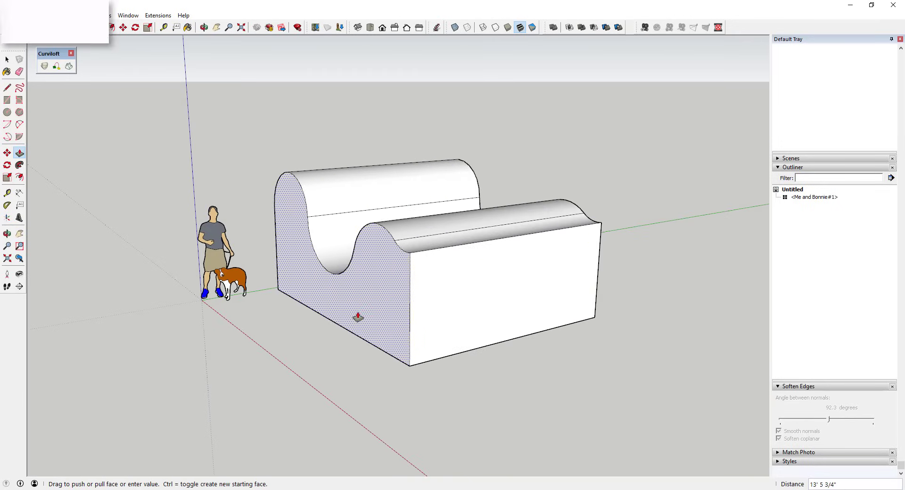
pyautogui.press('space')
# Delete the block's end, side and bottom faces and the leftover vertical edge, keeping only the wavy top surface.
pyautogui.moveTo(473, 273)
pyautogui.mouseDown(button='middle')
pyautogui.moveTo(683, 284)
pyautogui.moveTo(278, 165)
pyautogui.mouseUp(button='middle')
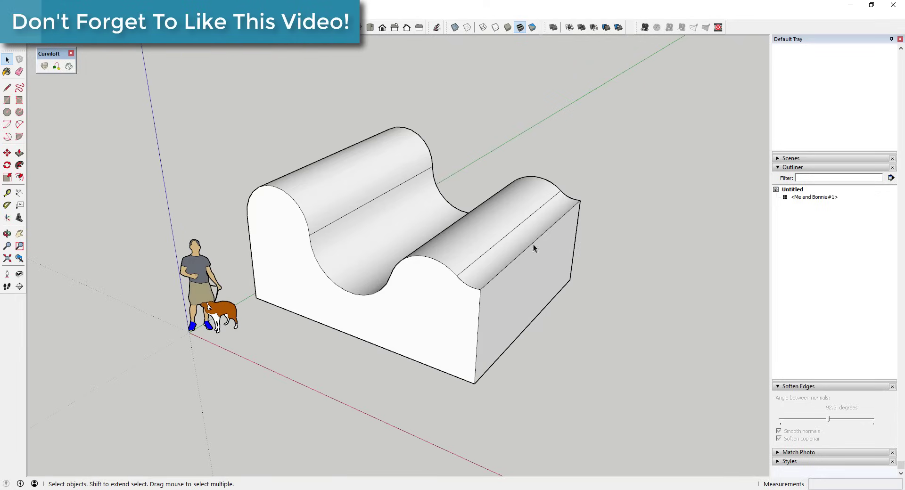
pyautogui.moveTo(534, 246); pyautogui.dragTo(572, 295, button='middle')
pyautogui.moveTo(571, 295); pyautogui.dragTo(474, 341)
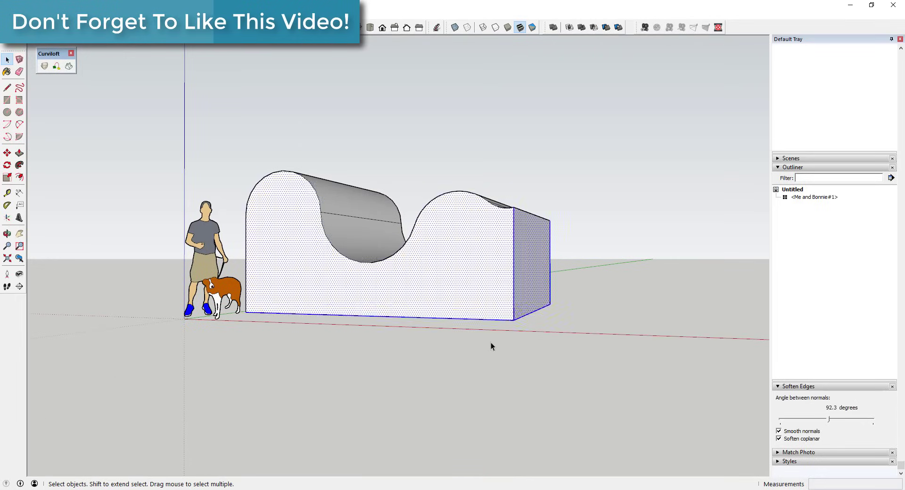
pyautogui.press('Delete')
pyautogui.press('Delete')
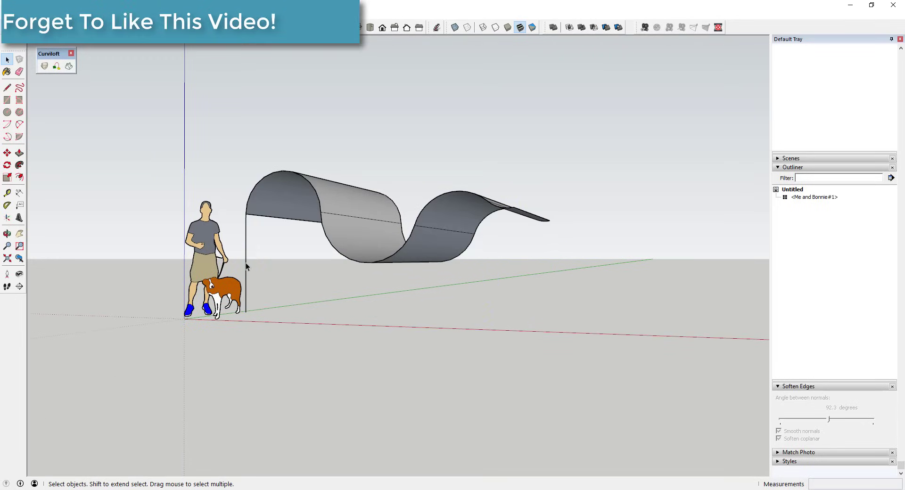
pyautogui.click(248, 257)
pyautogui.press('Delete')
# Soften the seam lines between the arc sections of the wavy surface with the Eraser.
pyautogui.moveTo(386, 211)
pyautogui.mouseDown(button='middle')
pyautogui.moveTo(410, 357)
pyautogui.moveTo(364, 216)
pyautogui.moveTo(356, 220)
pyautogui.mouseUp(button='middle')
pyautogui.press('e')
pyautogui.moveTo(356, 220); pyautogui.dragTo(370, 216)
pyautogui.click(535, 226)
pyautogui.moveTo(534, 225)
pyautogui.mouseDown(button='middle')
pyautogui.moveTo(503, 234)
pyautogui.moveTo(556, 191)
pyautogui.mouseUp(button='middle')
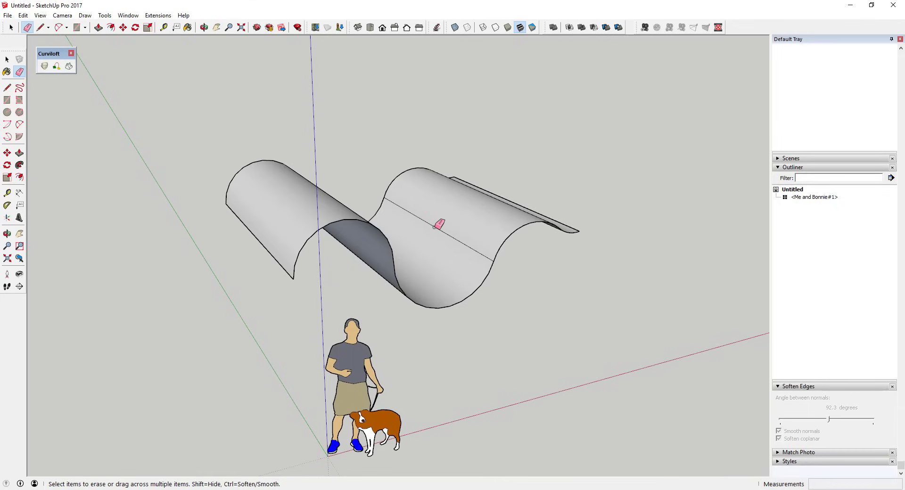
pyautogui.moveTo(438, 225); pyautogui.dragTo(439, 238)
pyautogui.moveTo(479, 230)
pyautogui.mouseDown(button='middle')
pyautogui.moveTo(353, 251)
pyautogui.moveTo(383, 216)
pyautogui.moveTo(476, 236)
pyautogui.moveTo(438, 228)
pyautogui.moveTo(426, 264)
pyautogui.mouseUp(button='middle')
pyautogui.press('space')
pyautogui.click(439, 244)
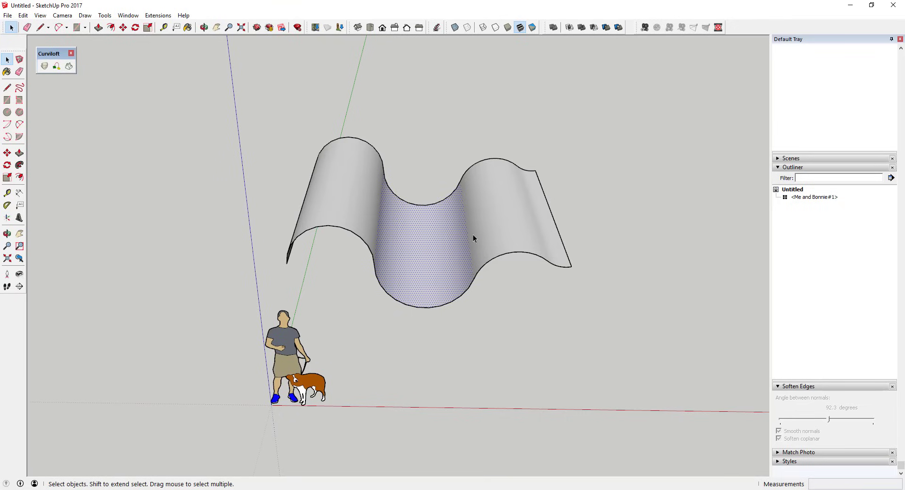
pyautogui.scroll(-5, 473, 228)
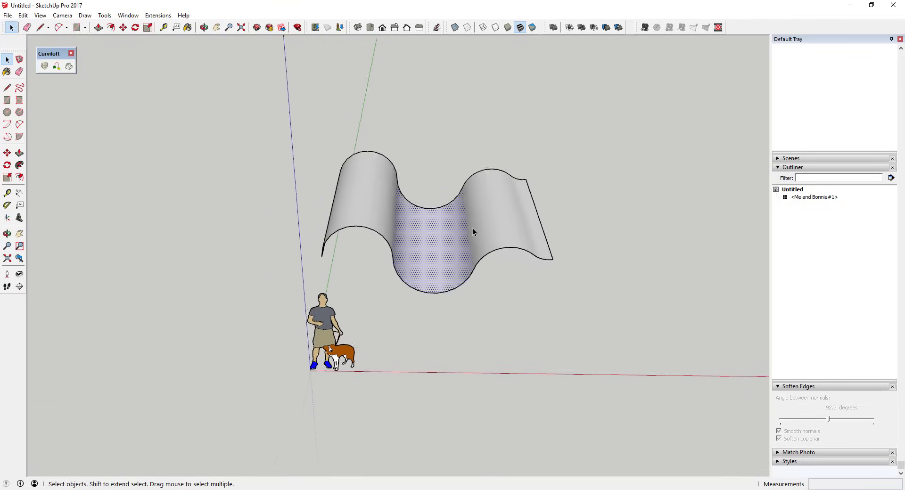
pyautogui.scroll(5, 479, 225)
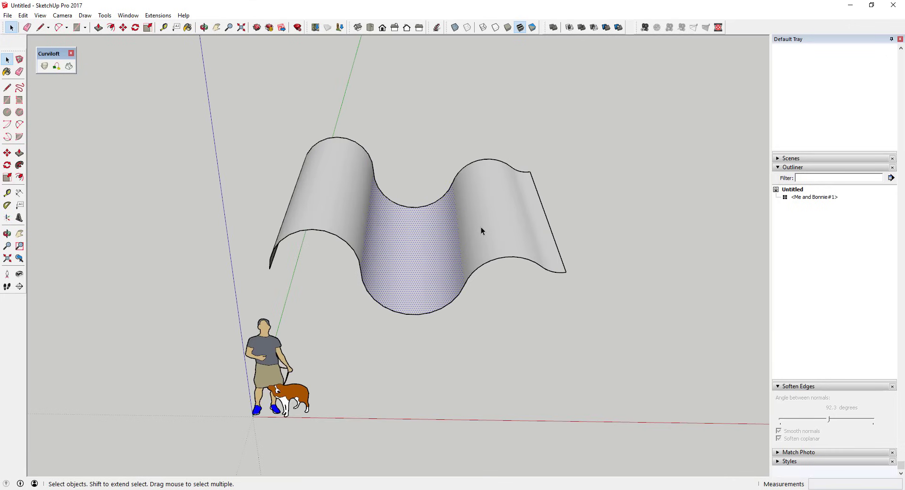
pyautogui.moveTo(251, 93); pyautogui.dragTo(618, 331)
pyautogui.moveTo(618, 331); pyautogui.dragTo(590, 261, button='middle')
pyautogui.press('q')
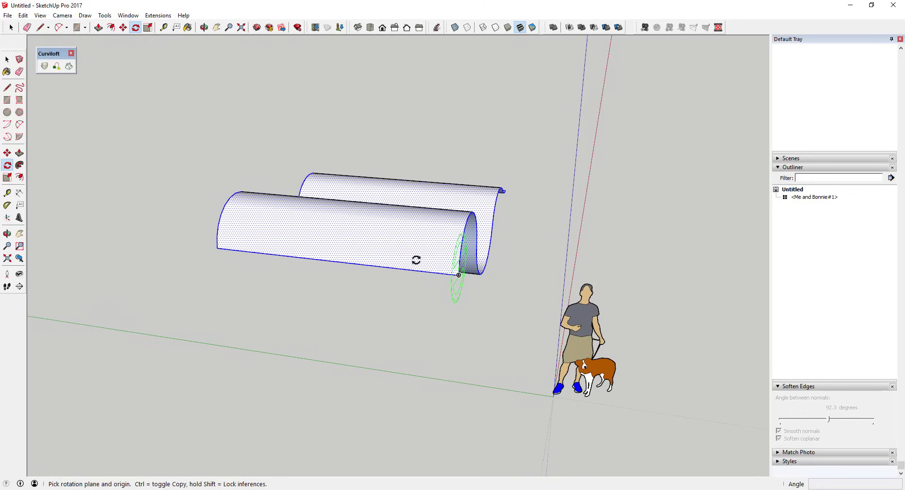
pyautogui.moveTo(505, 147); pyautogui.dragTo(486, 218, button='middle')
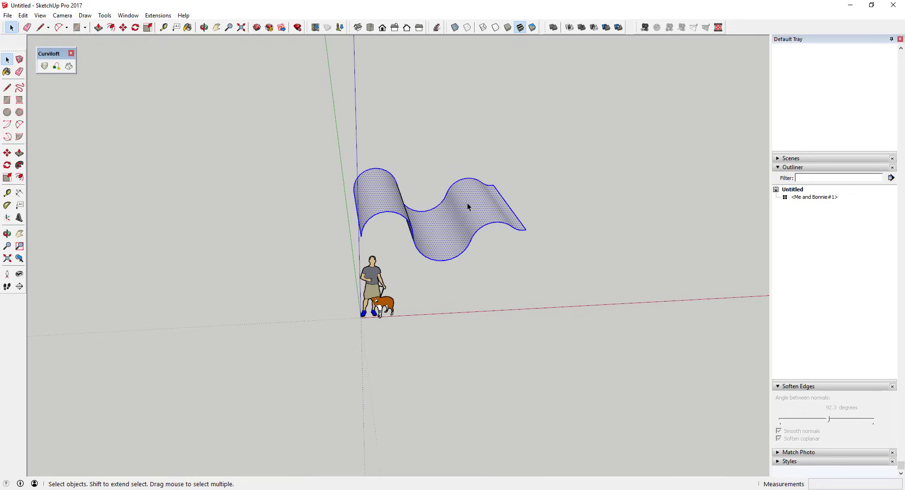
pyautogui.scroll(3, 467, 204)
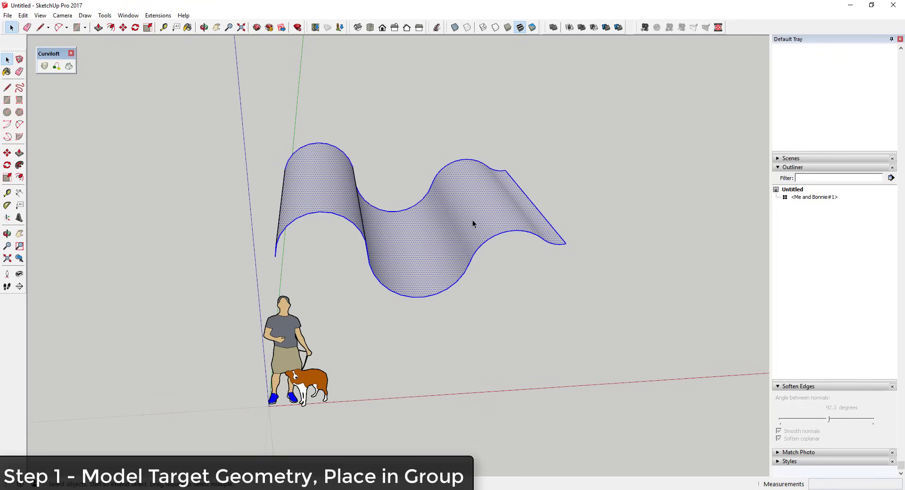
# Delete the person-and-dog figure and make the whole wavy surface a group.
pyautogui.click(290, 335)
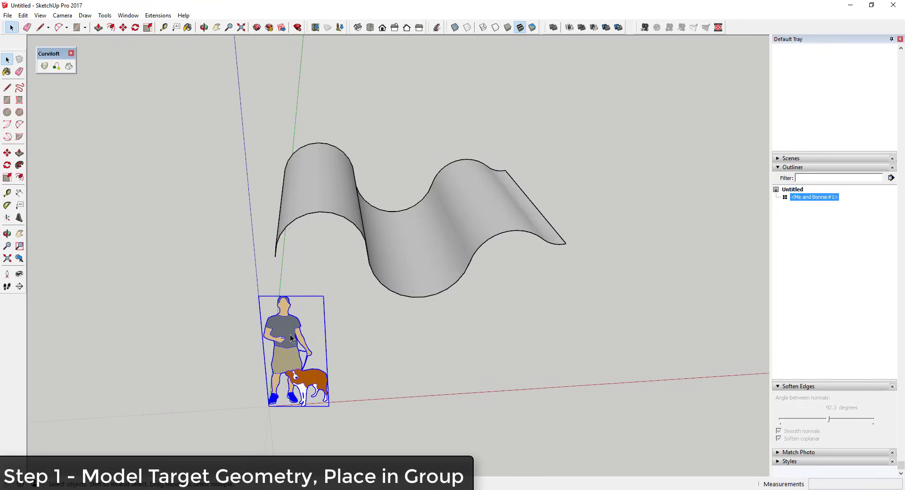
pyautogui.press('Delete')
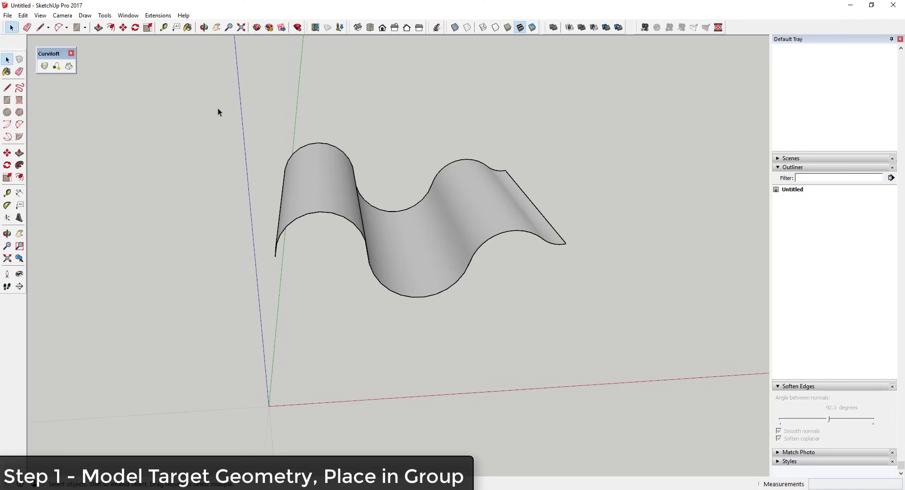
pyautogui.moveTo(216, 94); pyautogui.dragTo(635, 360)
pyautogui.rightClick(486, 186)
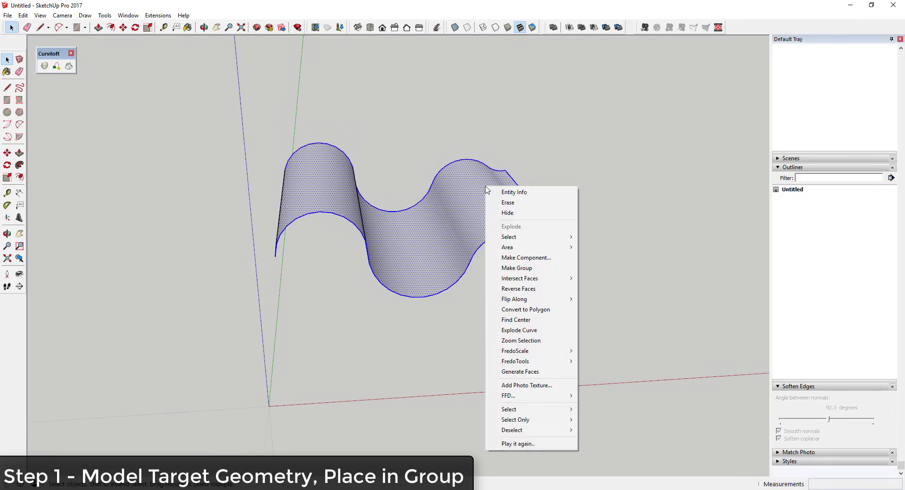
pyautogui.click(509, 271)
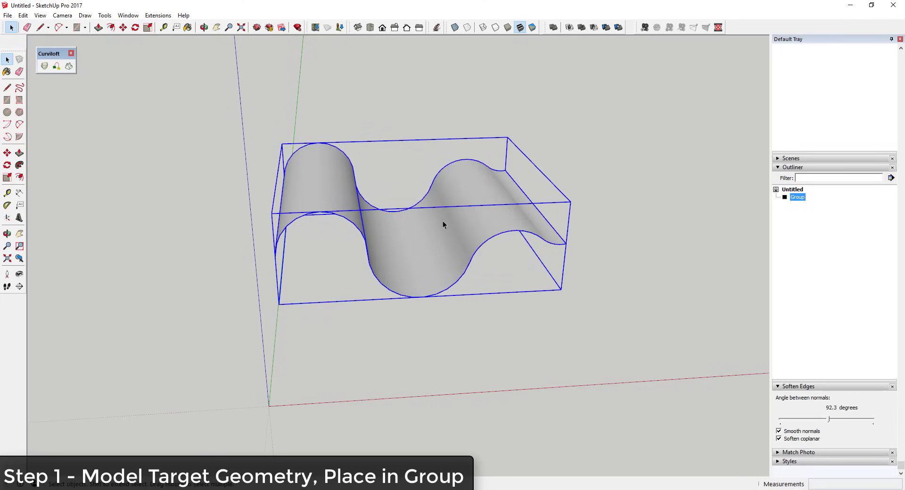
# Rename the wavy surface's group to "Target Geometry" in the Outliner.
pyautogui.click(783, 387)
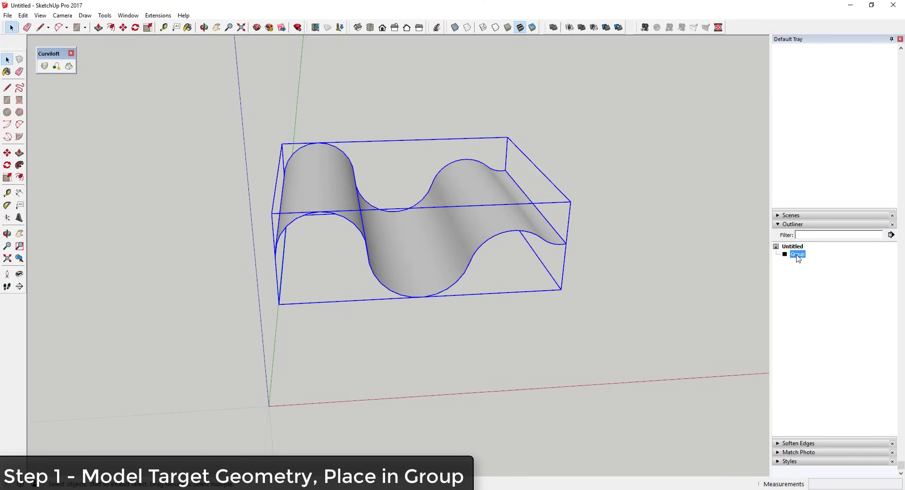
pyautogui.rightClick(797, 257)
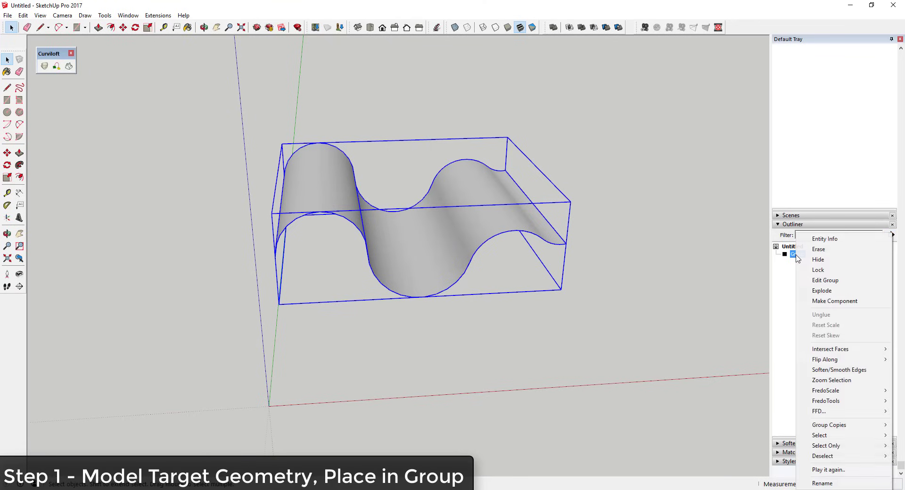
pyautogui.click(823, 484)
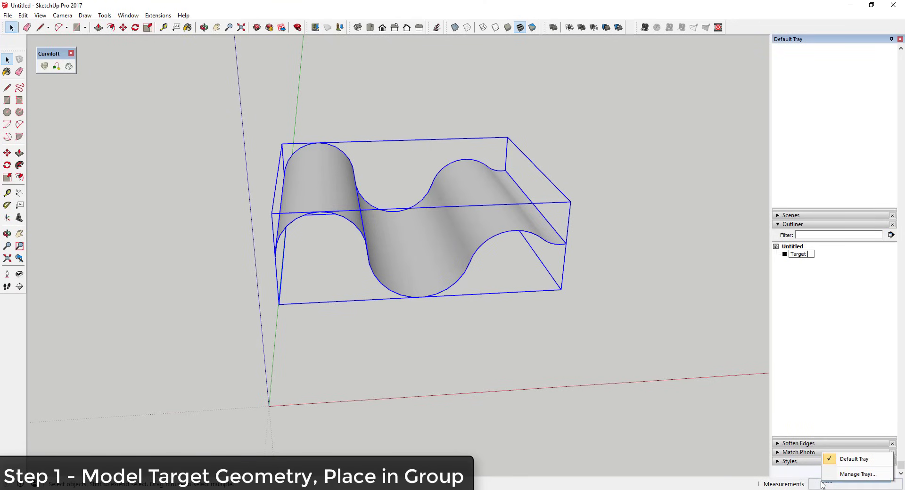
pyautogui.write('Target Geometry')
pyautogui.press('Return')
pyautogui.click(510, 399)
# Draw a vertical line straight up from the wavy surface's front corner at its shallow curved end.
pyautogui.moveTo(461, 262); pyautogui.dragTo(398, 262, button='middle')
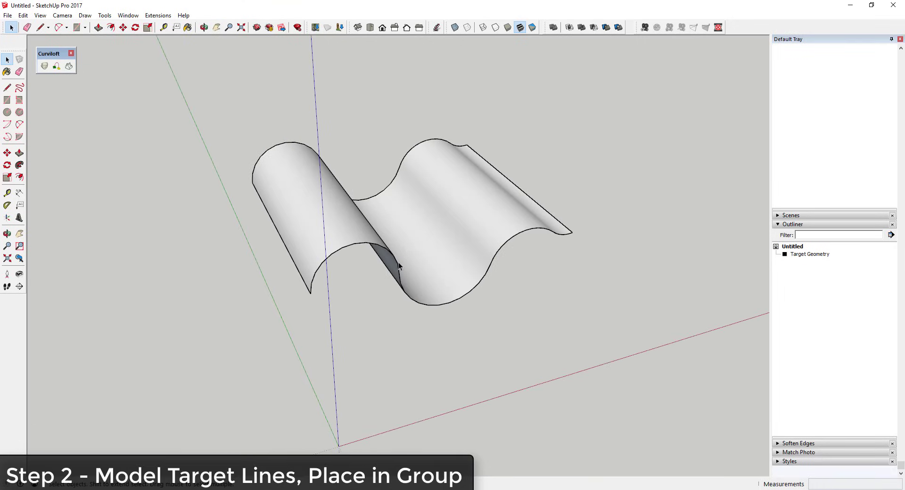
pyautogui.press('l')
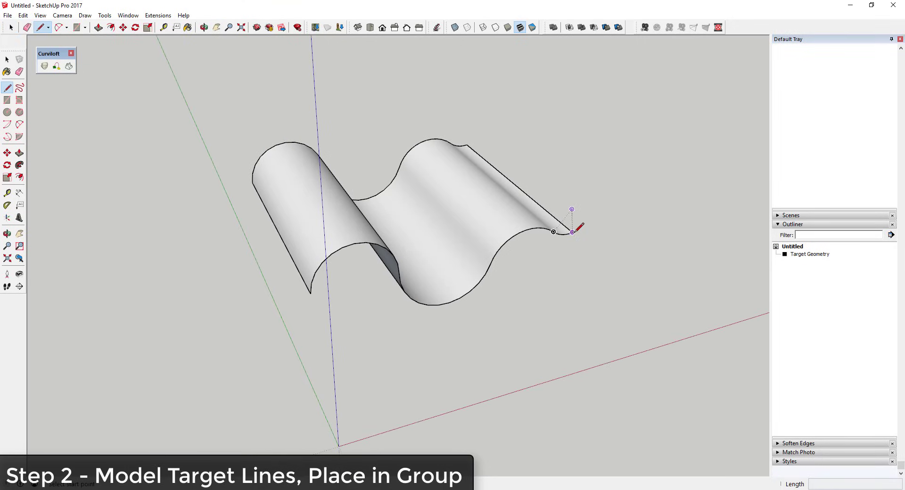
pyautogui.click(571, 232)
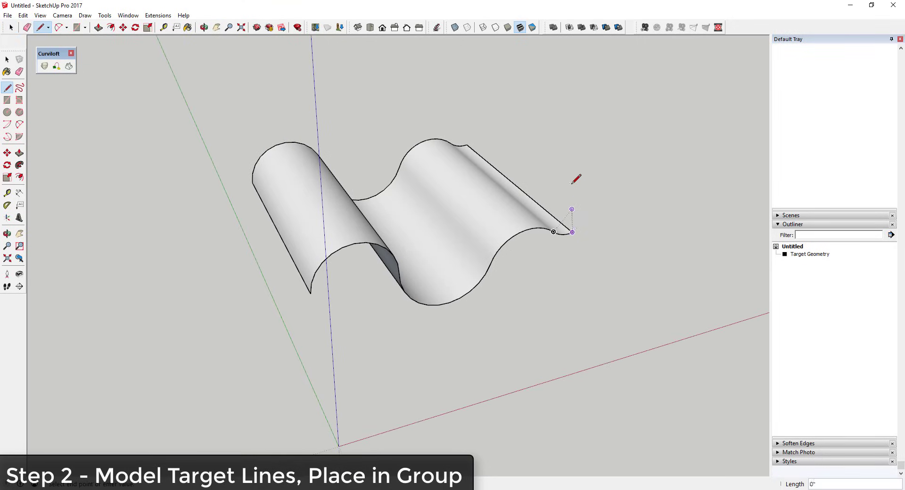
pyautogui.click(598, 71)
pyautogui.press('space')
pyautogui.press('l')
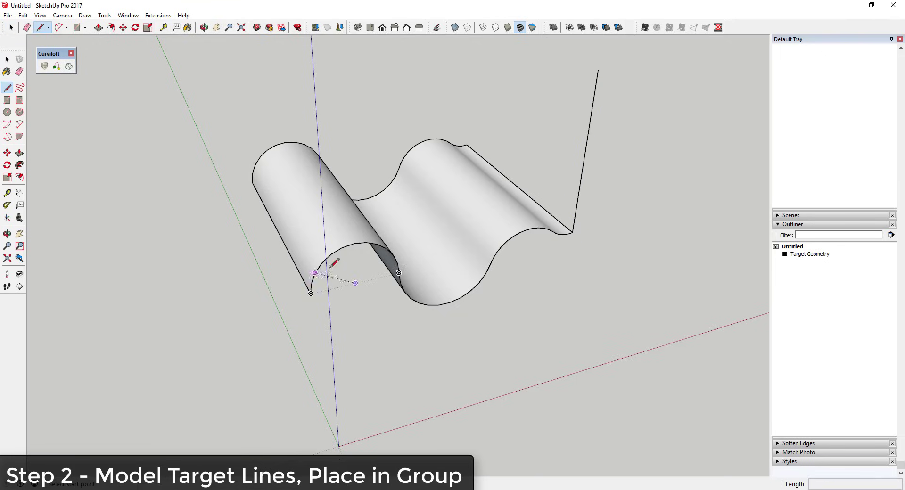
# Draw a second vertical line up from the front corner at the surface's other end, level with the first line's top.
pyautogui.click(311, 293)
pyautogui.scroll(-3, 311, 293)
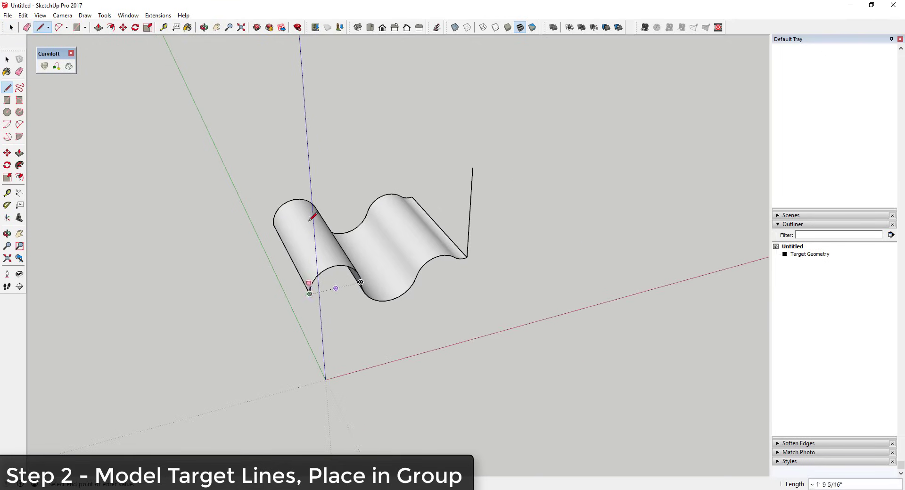
pyautogui.click(473, 167)
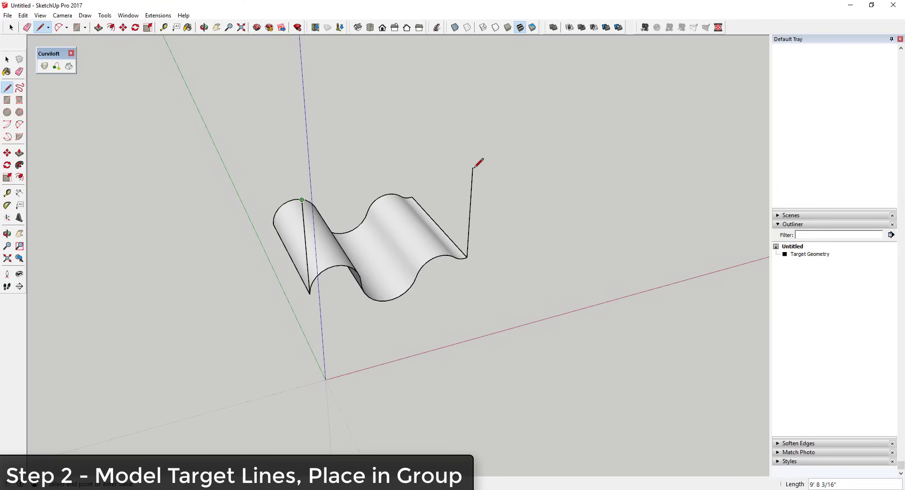
pyautogui.press('space')
# Make a group of the two vertical lines, leaving the wavy surface out.
pyautogui.moveTo(354, 194); pyautogui.dragTo(463, 197, button='middle')
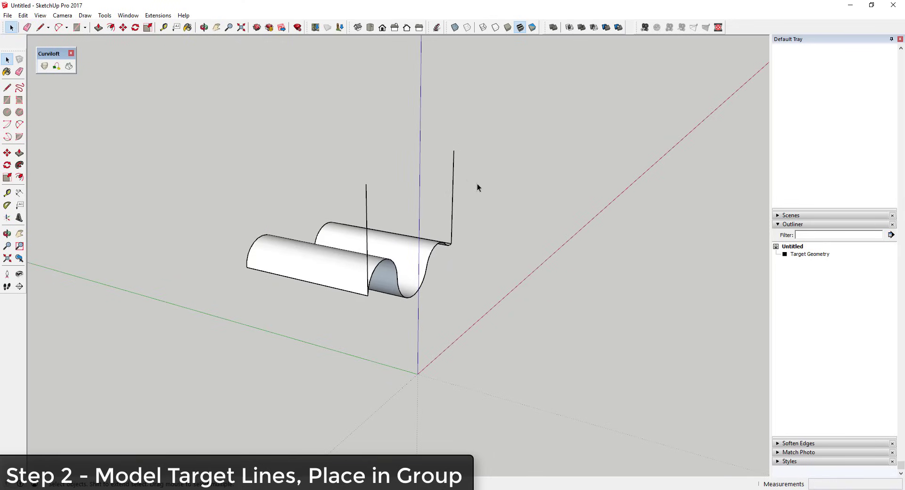
pyautogui.moveTo(477, 184); pyautogui.dragTo(446, 159, button='middle')
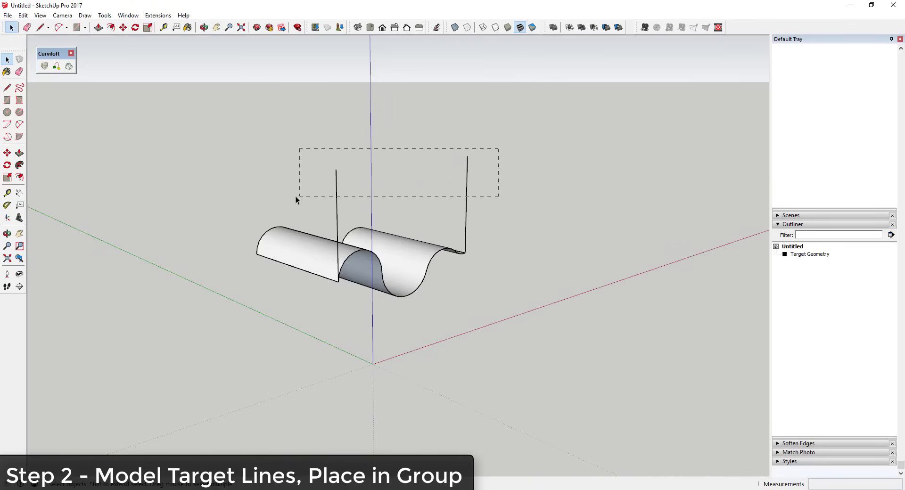
pyautogui.moveTo(295, 196); pyautogui.dragTo(296, 196)
pyautogui.rightClick(467, 180)
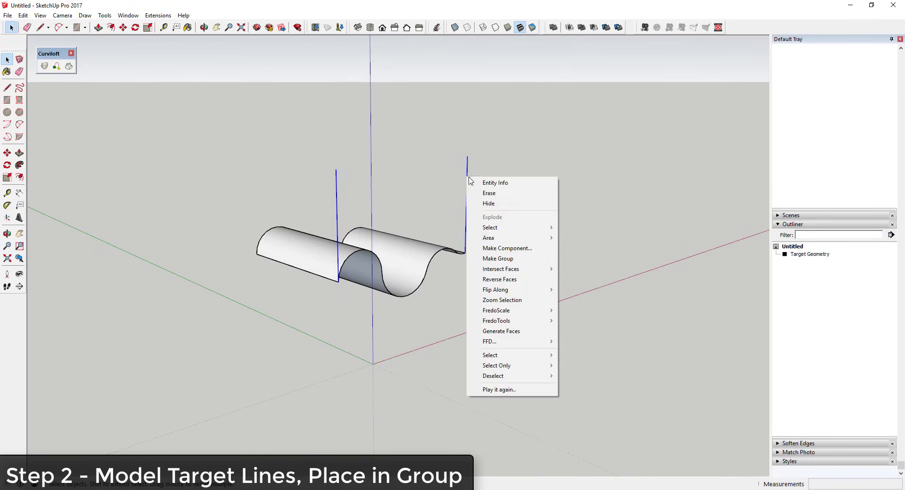
pyautogui.click(500, 261)
# Rename the vertical lines' group to "Target Lines".
pyautogui.rightClick(798, 256)
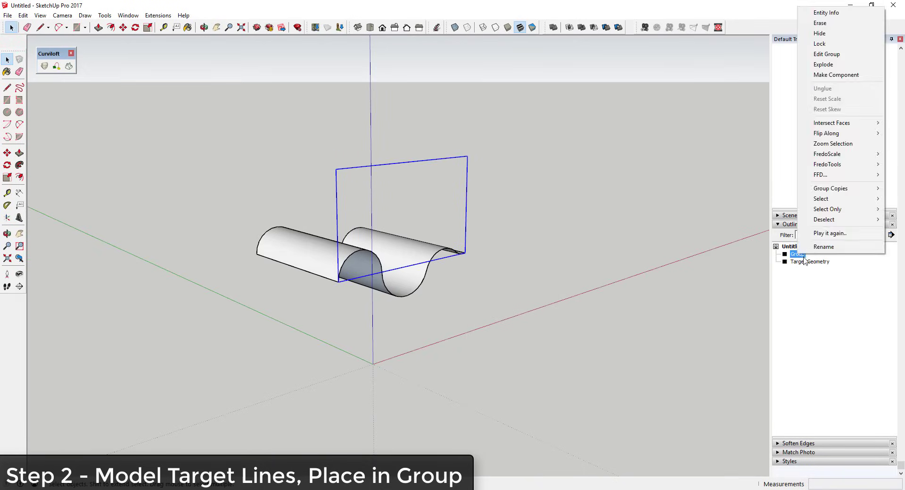
pyautogui.click(813, 245)
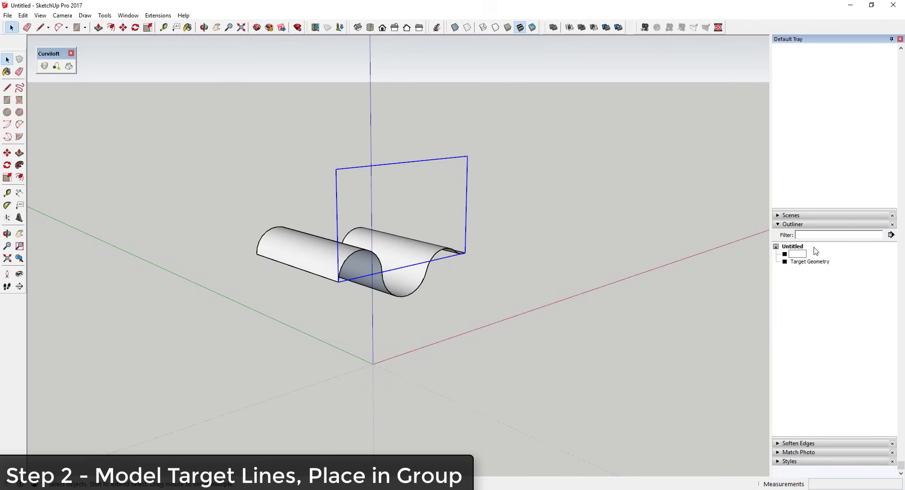
pyautogui.write('Linest')
pyautogui.press('BackSpace')
pyautogui.press('BackSpace')
pyautogui.press('BackSpace')
pyautogui.press('Return')
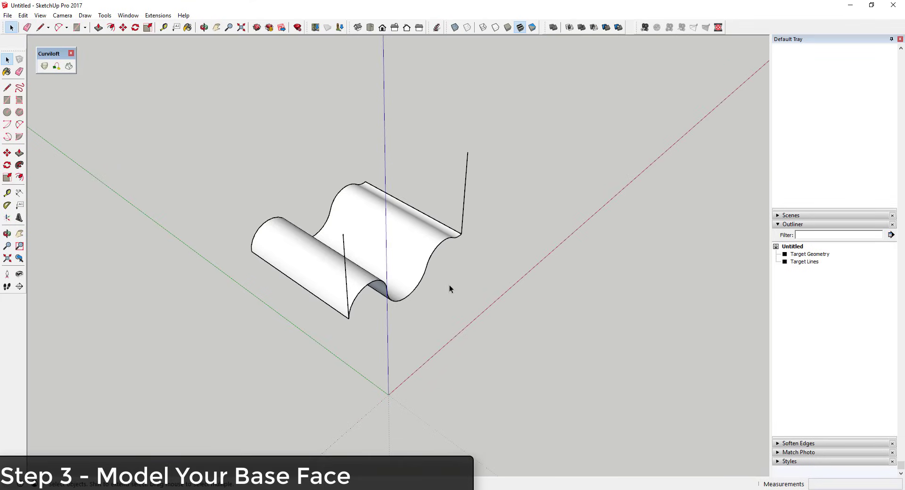
# Draw a flat rectangular face above the wavy surface with lines, its front edge joining the tops of the two target lines.
pyautogui.press('l')
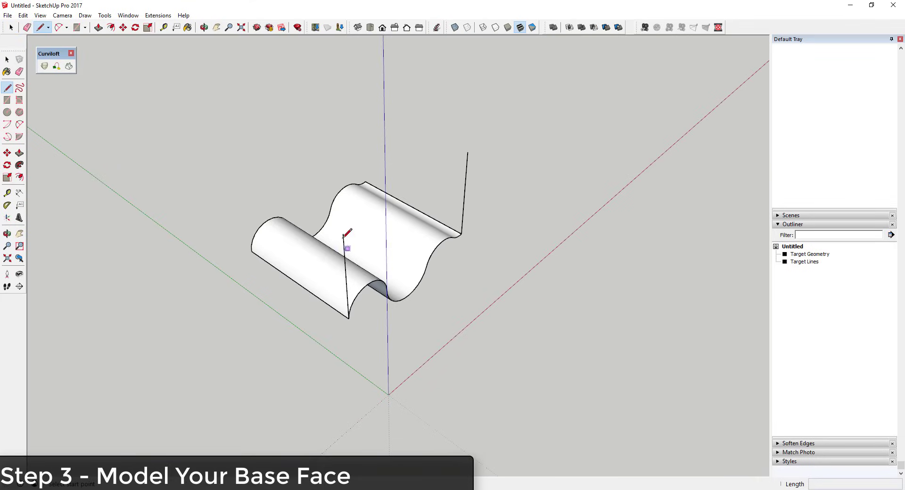
pyautogui.click(343, 233)
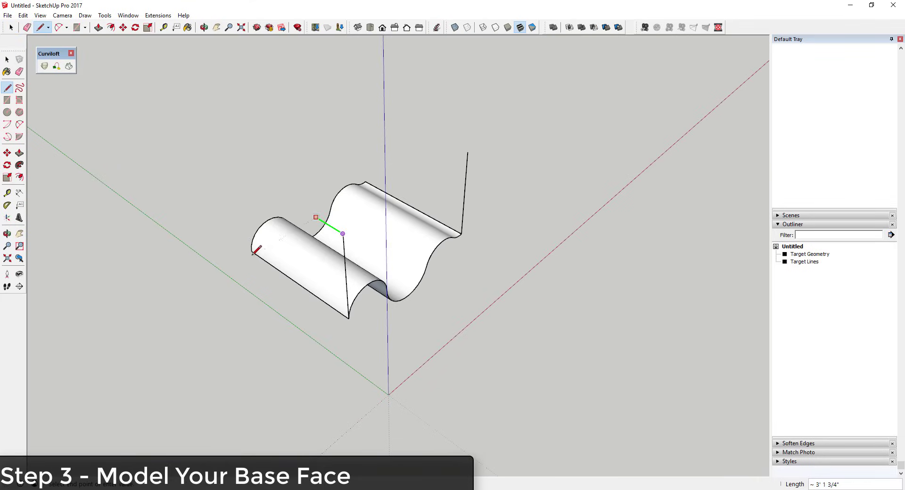
pyautogui.click(236, 169)
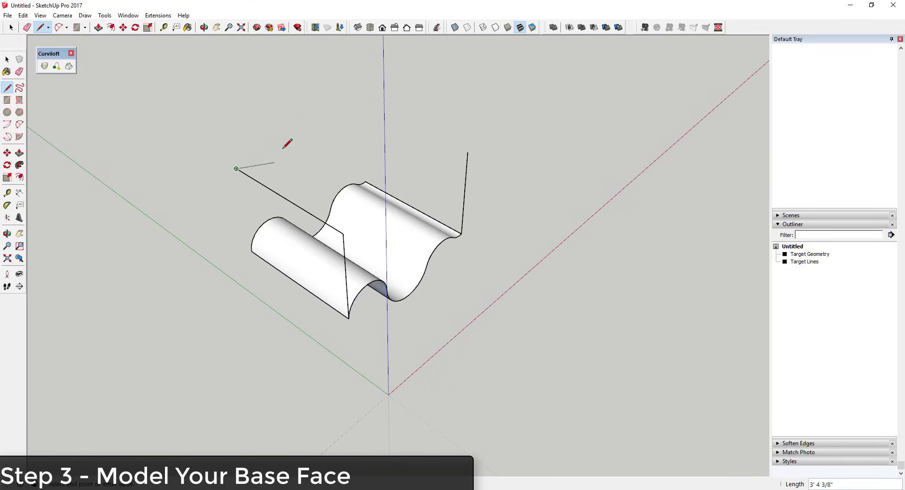
pyautogui.click(370, 173)
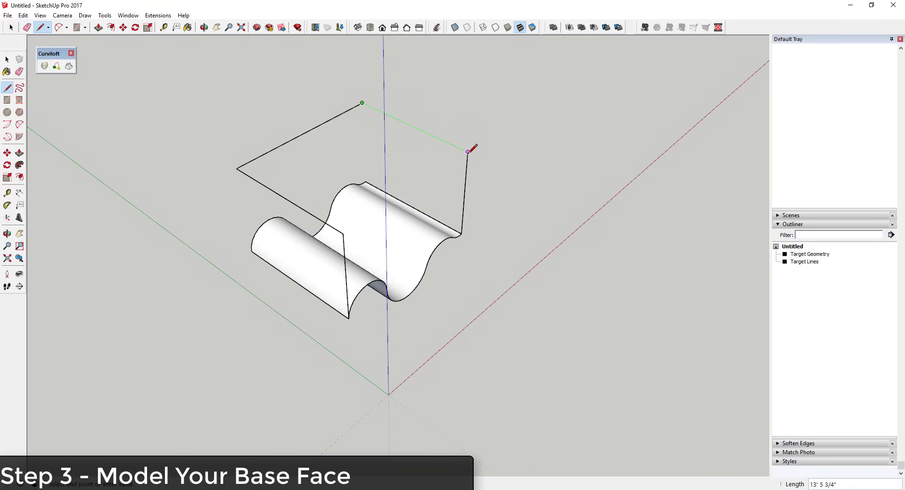
pyautogui.click(468, 153)
pyautogui.click(343, 233)
pyautogui.press('space')
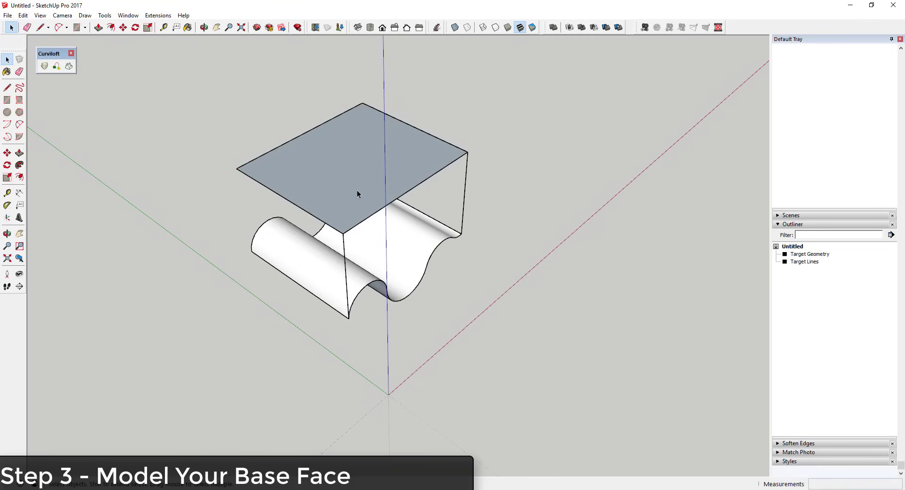
# Reverse the flat rectangle so its front side faces up, and make it a group with its edges.
pyautogui.rightClick(355, 184)
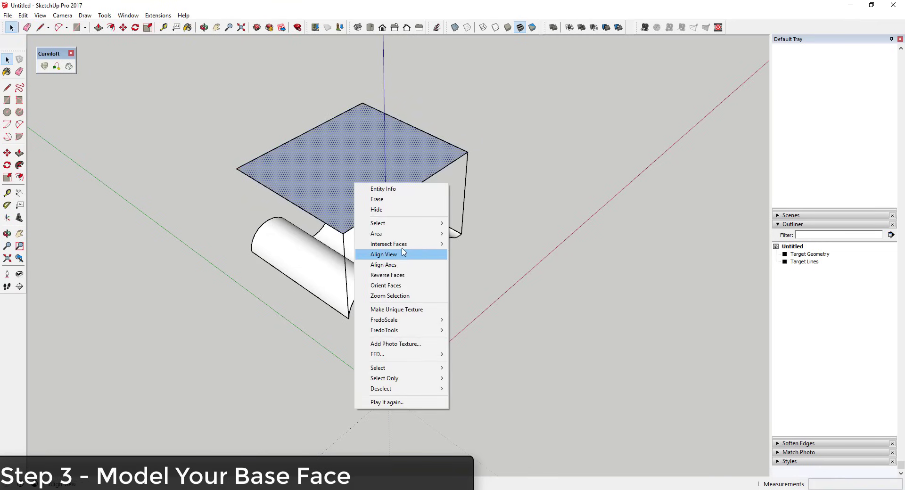
pyautogui.click(403, 275)
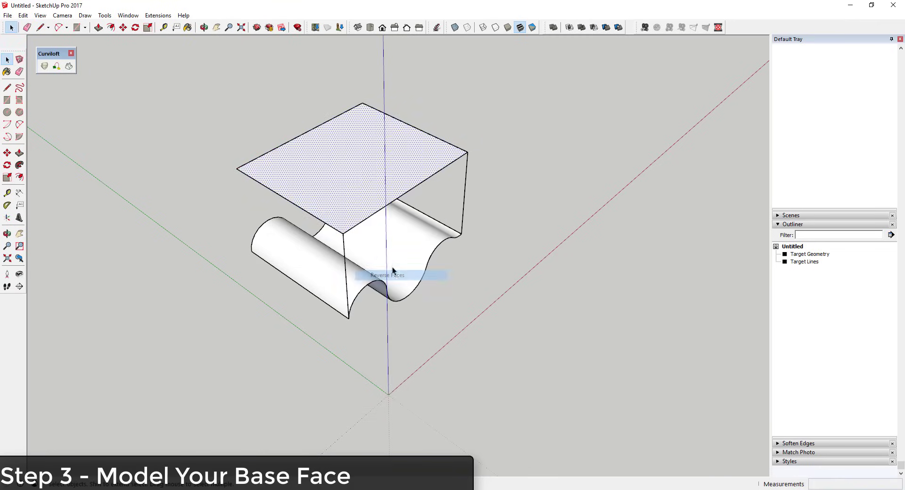
pyautogui.doubleClick(397, 171)
pyautogui.rightClick(397, 167)
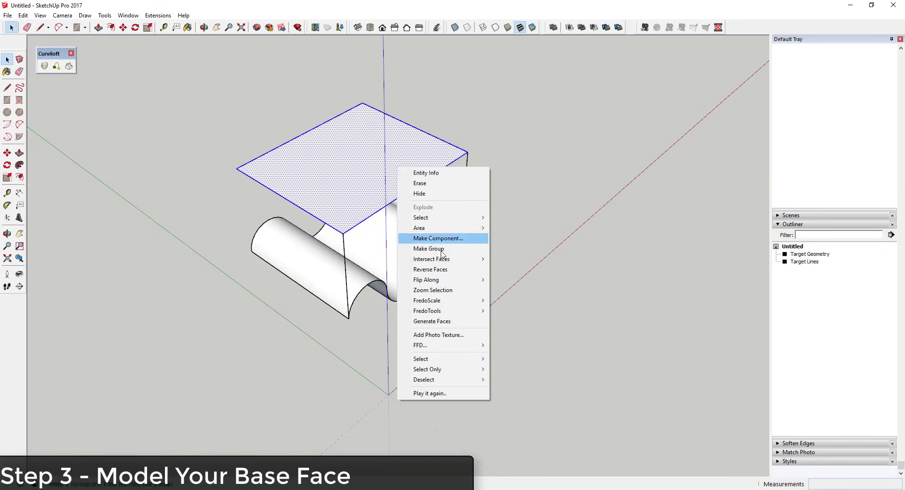
pyautogui.click(442, 249)
# Rename the flat rectangle's group to "Base Face".
pyautogui.rightClick(800, 254)
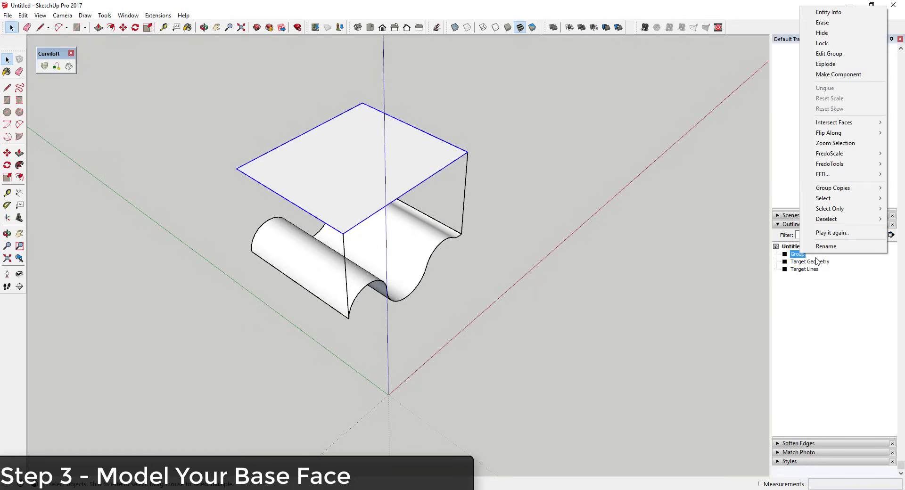
pyautogui.click(824, 247)
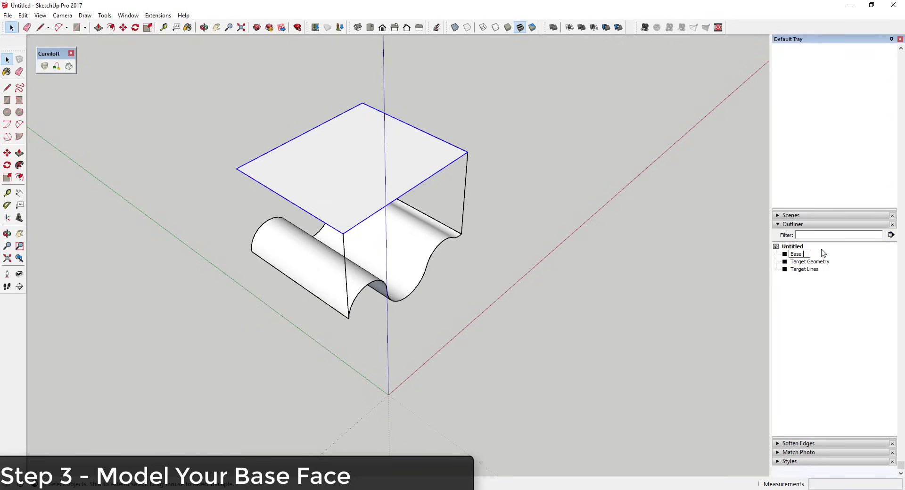
pyautogui.press('Return')
# Combine the Base Face, Target Geometry and Target Lines groups into one parent group.
pyautogui.moveTo(572, 272); pyautogui.dragTo(400, 180, button='middle')
pyautogui.moveTo(179, 80); pyautogui.dragTo(576, 333)
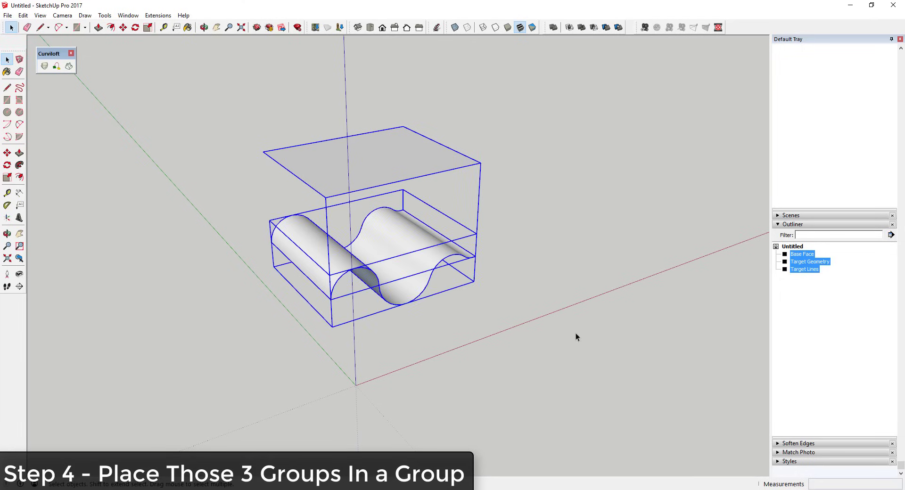
pyautogui.rightClick(412, 154)
pyautogui.click(443, 242)
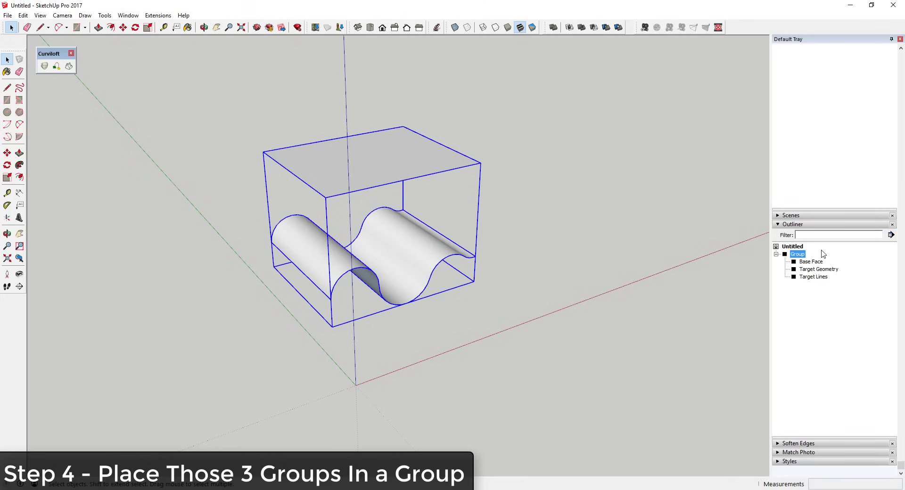
# Check which geometry the nested Target Geometry, Base Face and Target Lines groups each contain.
pyautogui.click(814, 270)
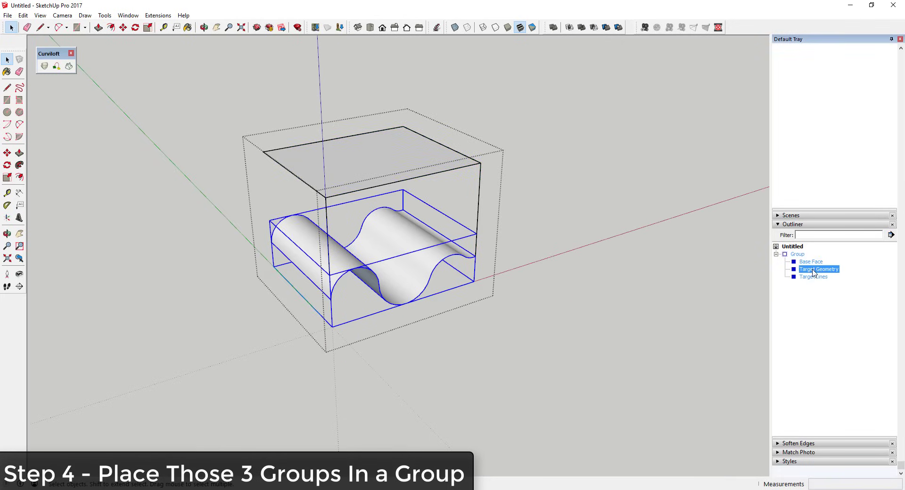
pyautogui.click(811, 262)
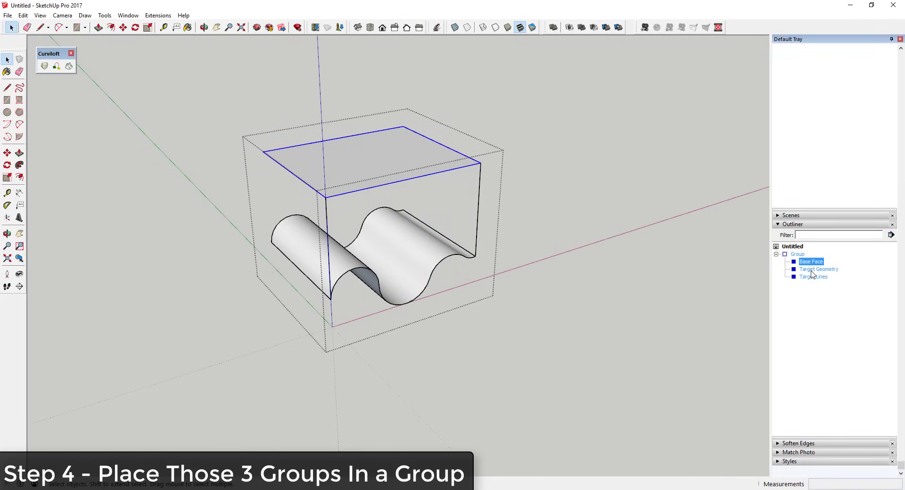
pyautogui.click(814, 269)
pyautogui.click(812, 278)
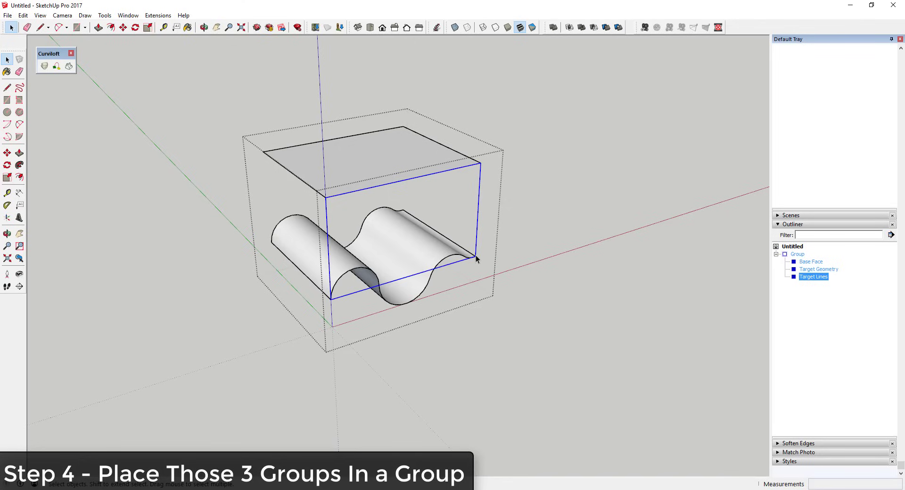
pyautogui.click(583, 275)
# Apply Flowify's Impose Grid to the parent group and inspect the grid lines on the base face.
pyautogui.moveTo(583, 275); pyautogui.dragTo(363, 150, button='middle')
pyautogui.click(339, 167)
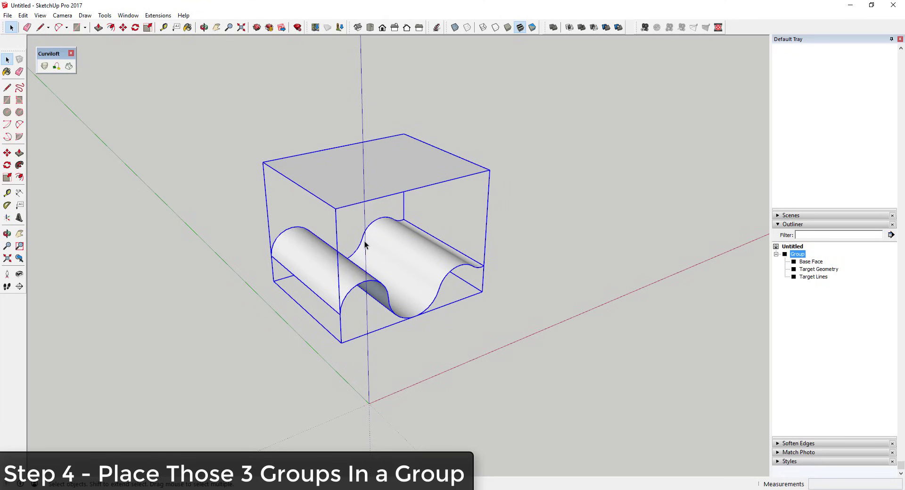
pyautogui.click(158, 15)
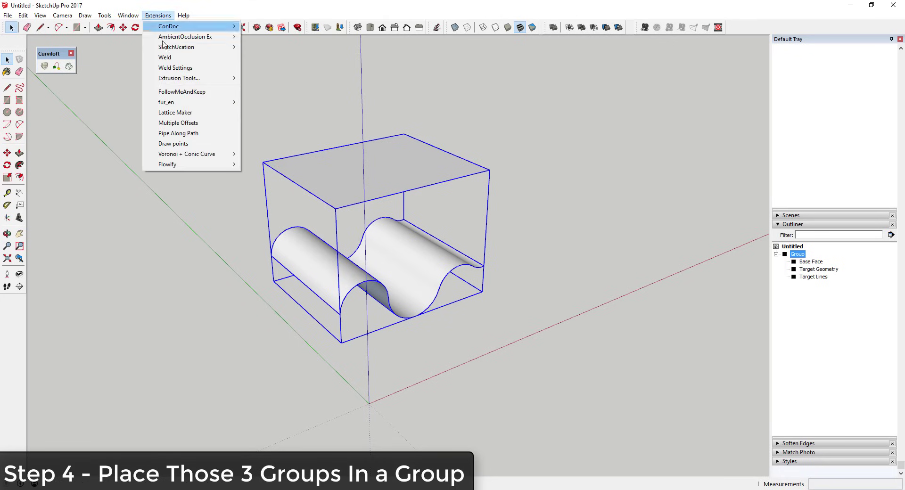
pyautogui.moveTo(178, 164)
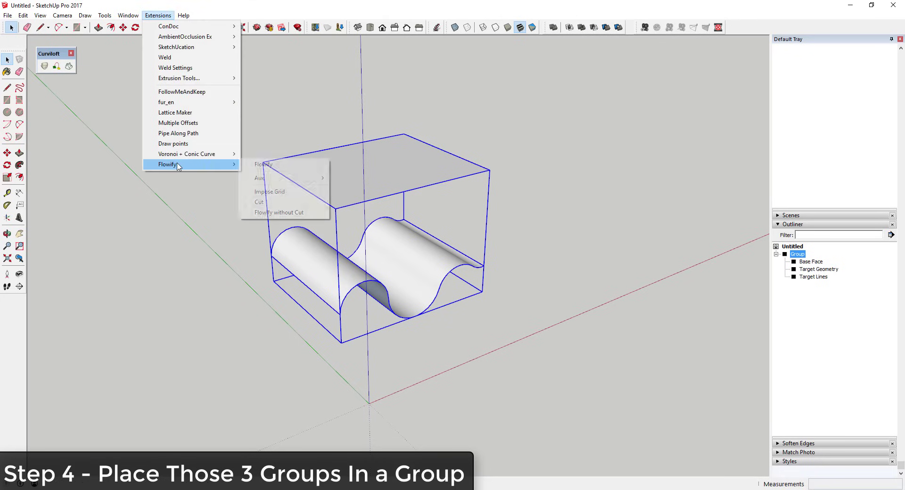
pyautogui.click(280, 192)
pyautogui.moveTo(420, 165); pyautogui.dragTo(352, 207, button='middle')
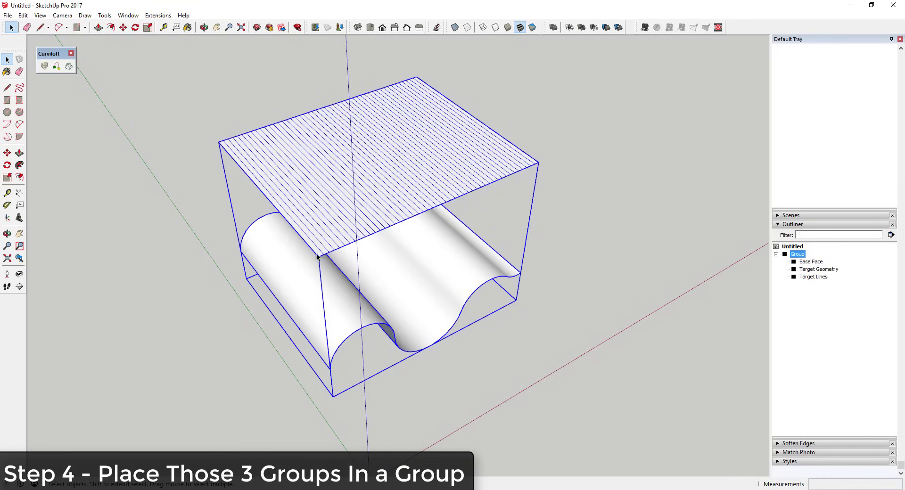
pyautogui.scroll(5, 316, 256)
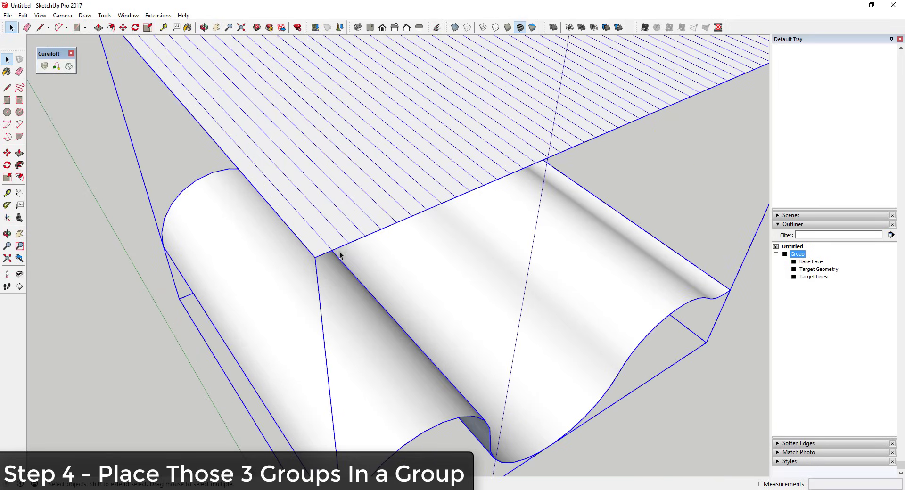
pyautogui.scroll(-5, 392, 389)
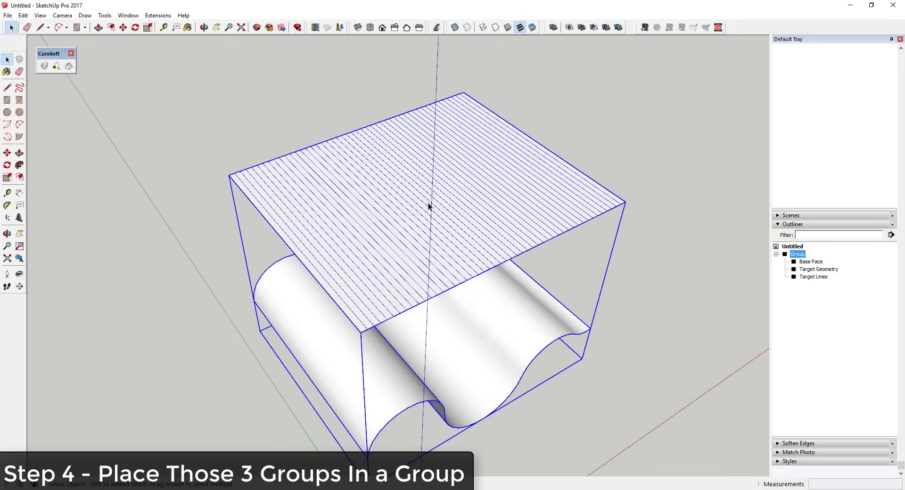
pyautogui.scroll(-3, 467, 206)
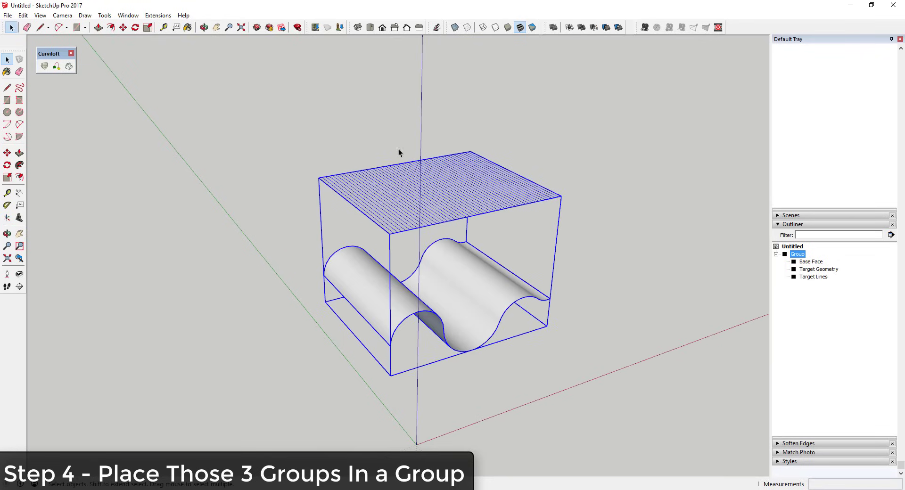
pyautogui.press('r')
pyautogui.click(318, 178)
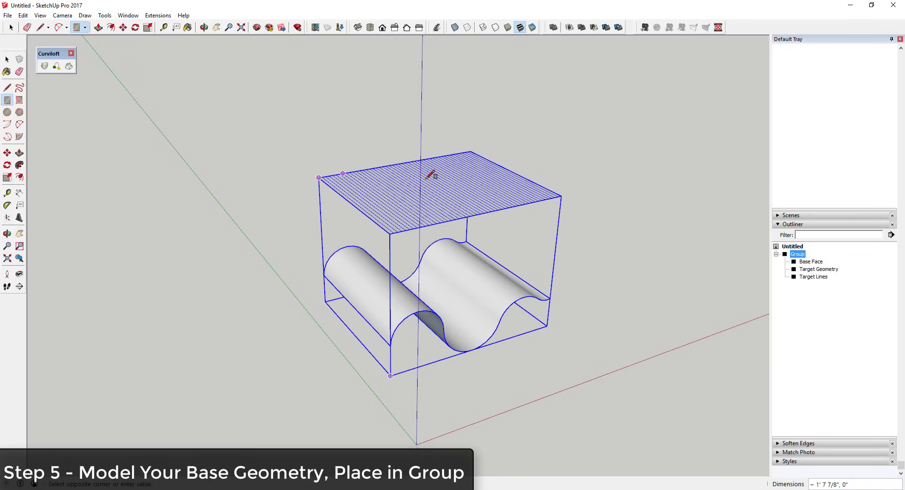
pyautogui.press('space')
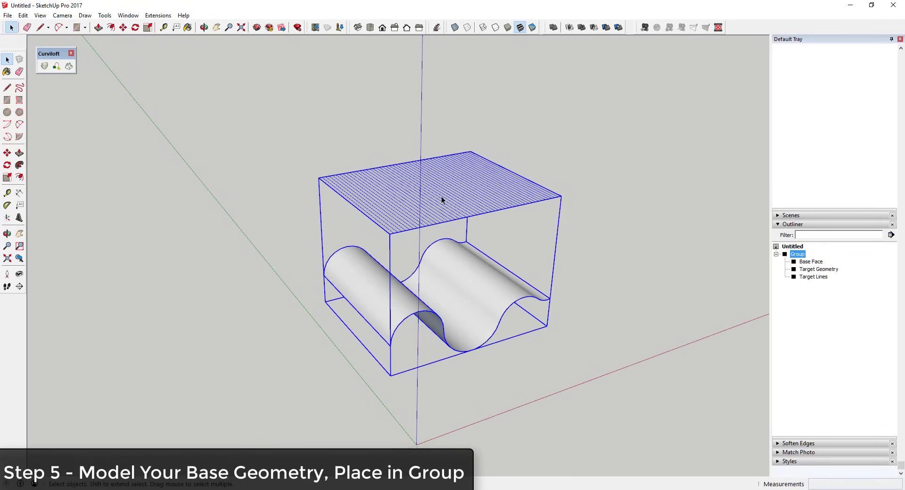
# Draw a rectangle covering the whole gridded base face, snapping to its two opposite corners.
pyautogui.press('r')
pyautogui.scroll(3, 317, 178)
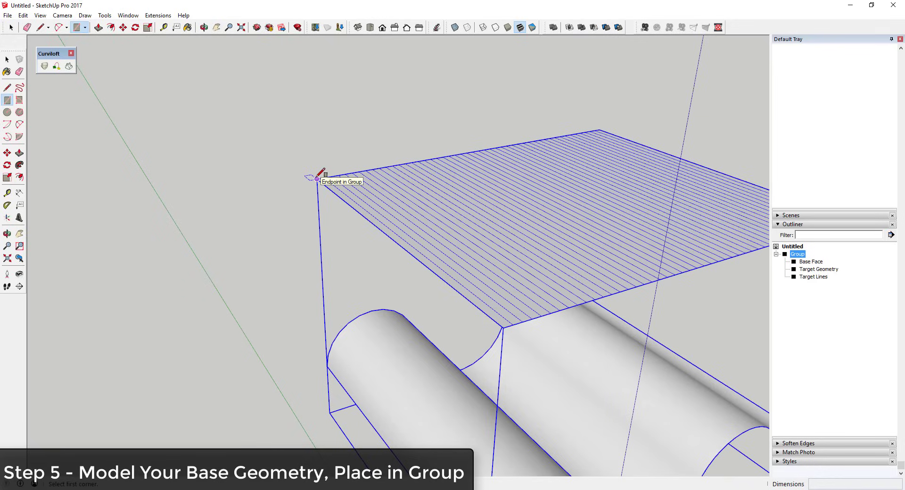
pyautogui.click(316, 178)
pyautogui.scroll(-3, 317, 178)
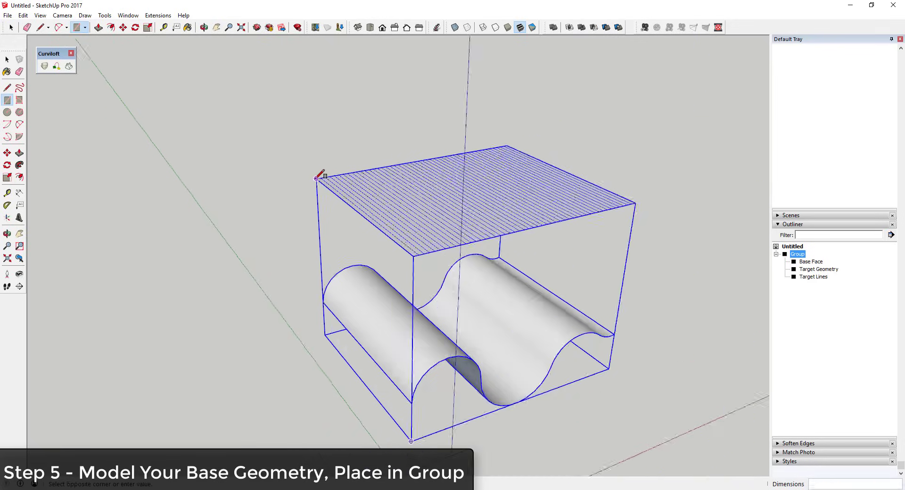
pyautogui.scroll(-2, 317, 179)
pyautogui.click(576, 198)
pyautogui.press('space')
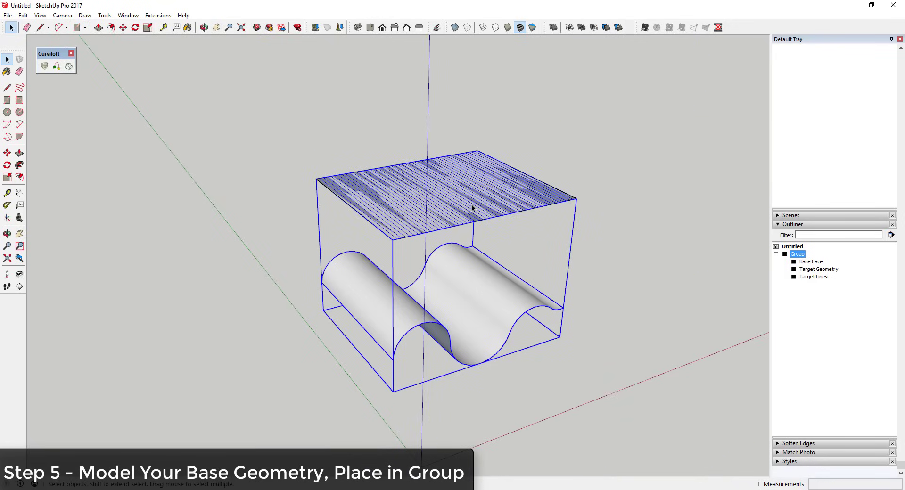
# Hide the parent group so that only the new rectangle is left to work on, and select its face.
pyautogui.rightClick(800, 257)
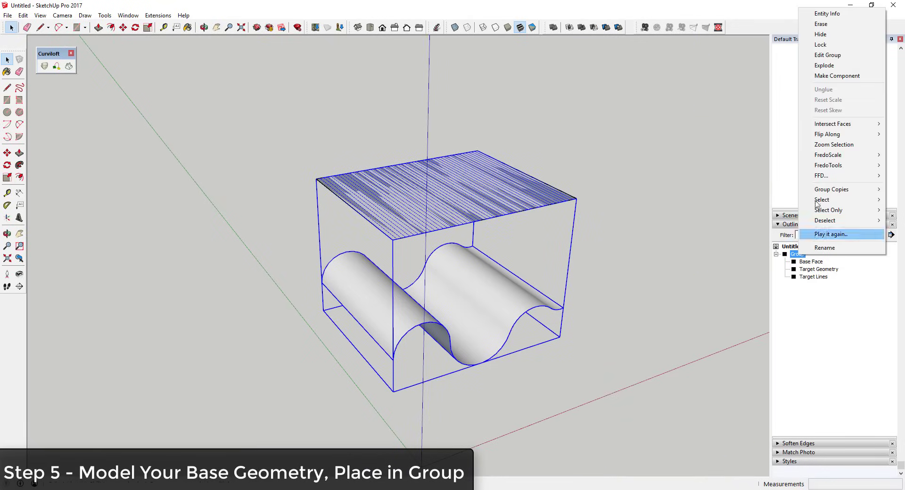
pyautogui.click(872, 36)
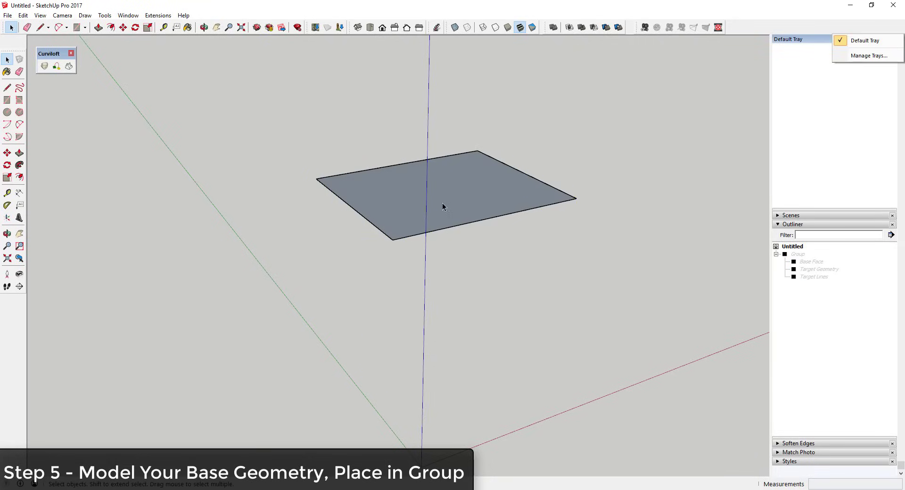
pyautogui.click(455, 200)
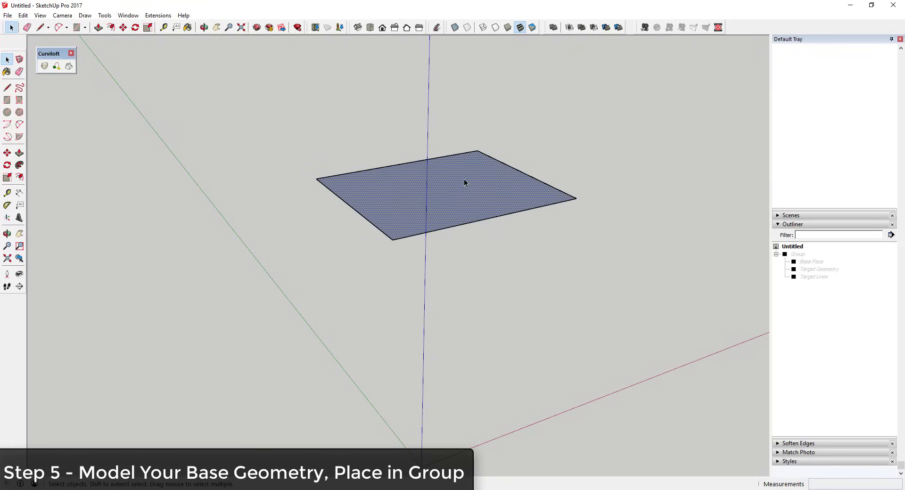
# Draw a smaller rectangle on the face, starting from its nearest corner.
pyautogui.scroll(3, 463, 183)
pyautogui.press('r')
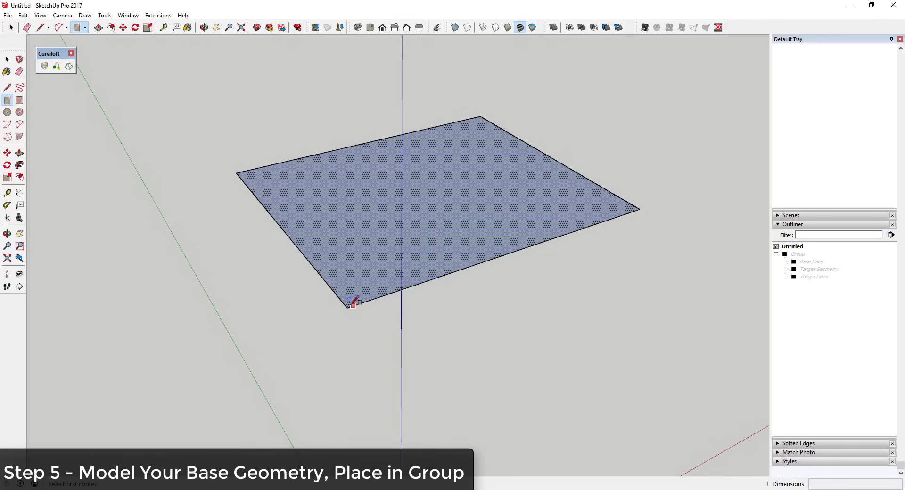
pyautogui.click(348, 307)
pyautogui.click(428, 221)
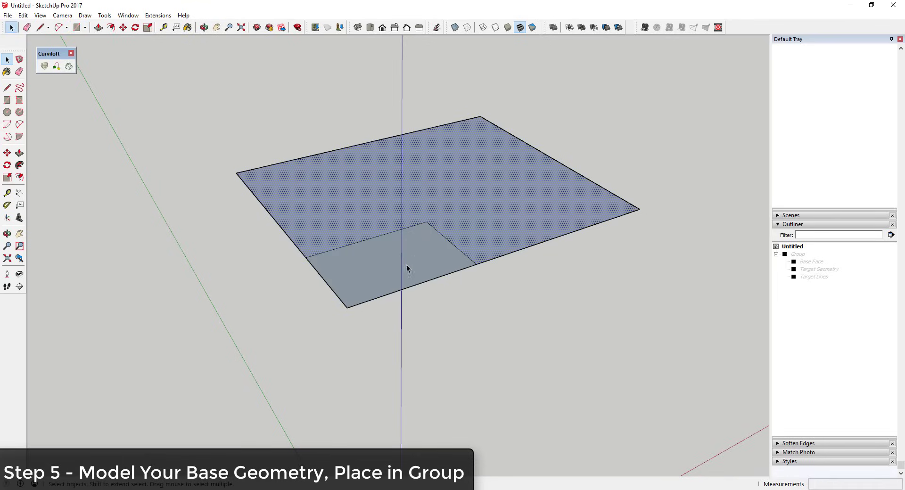
pyautogui.press('space')
pyautogui.click(426, 260)
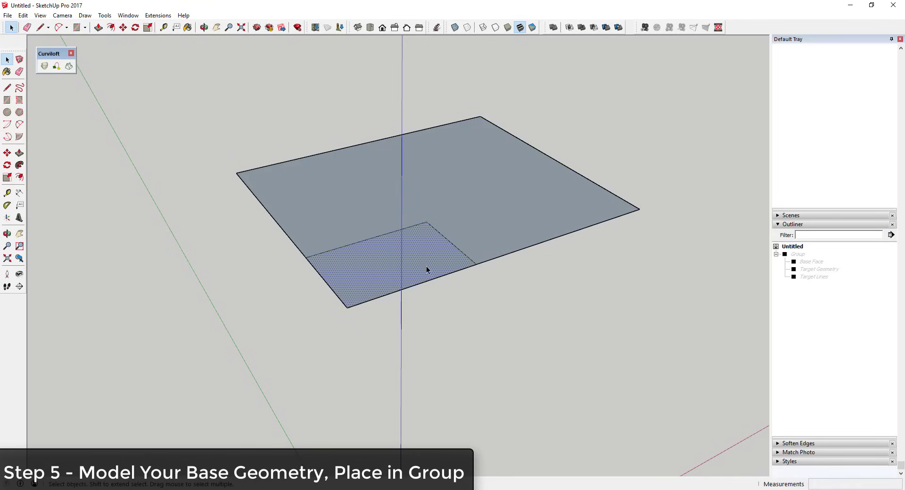
pyautogui.press('p')
pyautogui.click(425, 264)
pyautogui.press('space')
# Add three adjoining rectangles of about 2' 11" x 4' 10", 5' 5" x 4' 10" and 5' 2" x 4' 10", the last in the middle.
pyautogui.press('r')
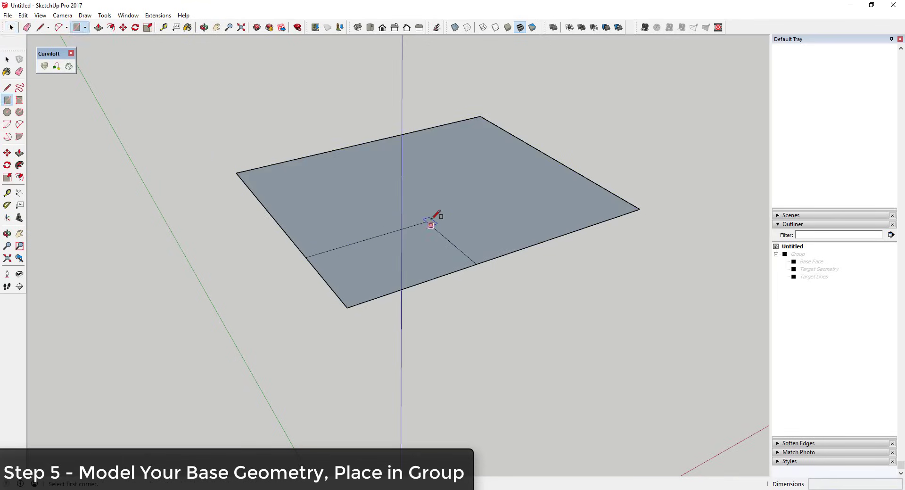
pyautogui.click(440, 233)
pyautogui.click(563, 235)
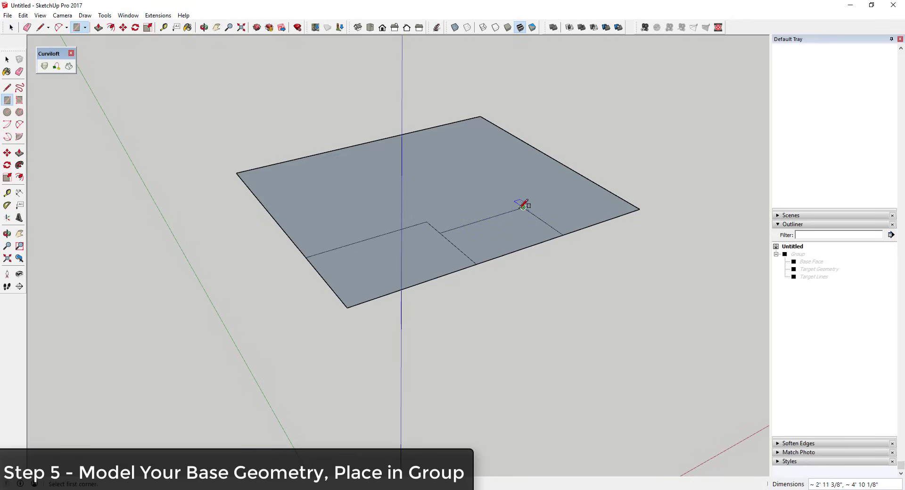
pyautogui.click(524, 207)
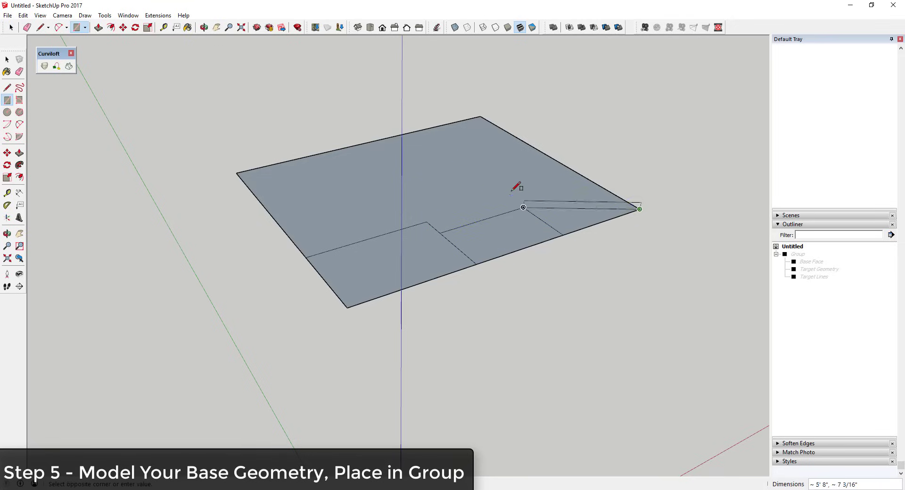
pyautogui.click(565, 166)
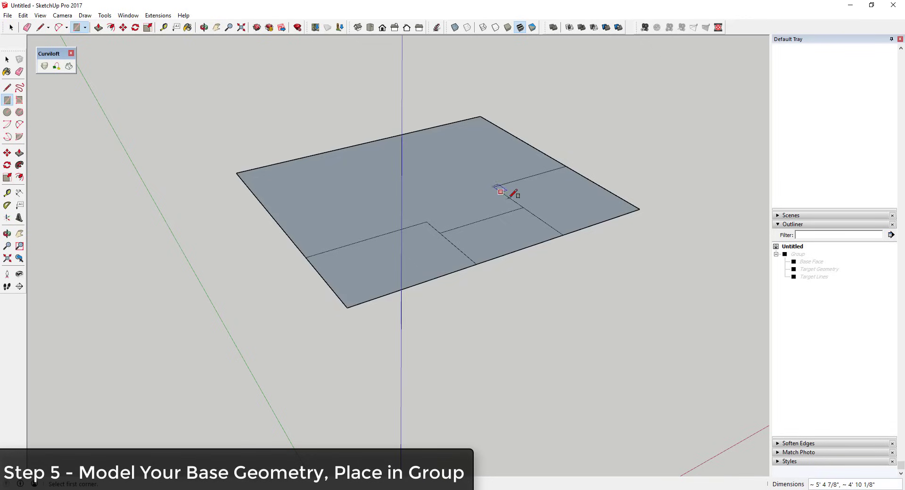
pyautogui.click(523, 208)
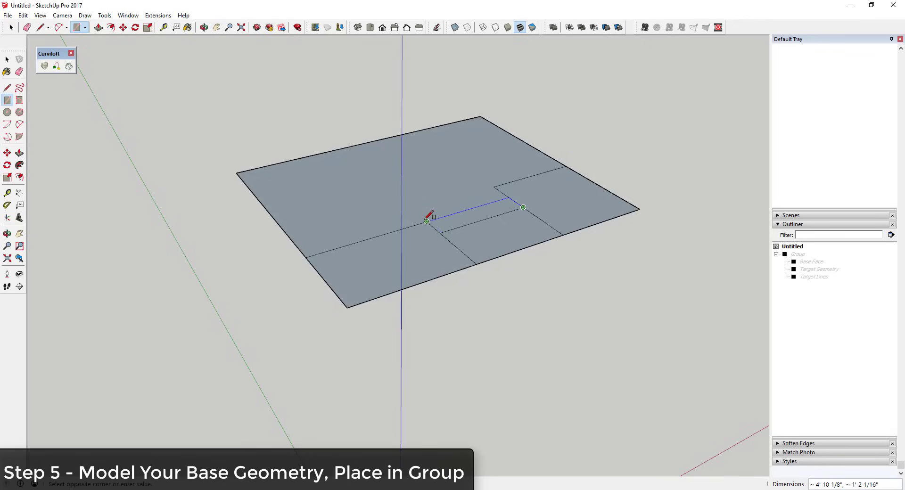
pyautogui.click(387, 187)
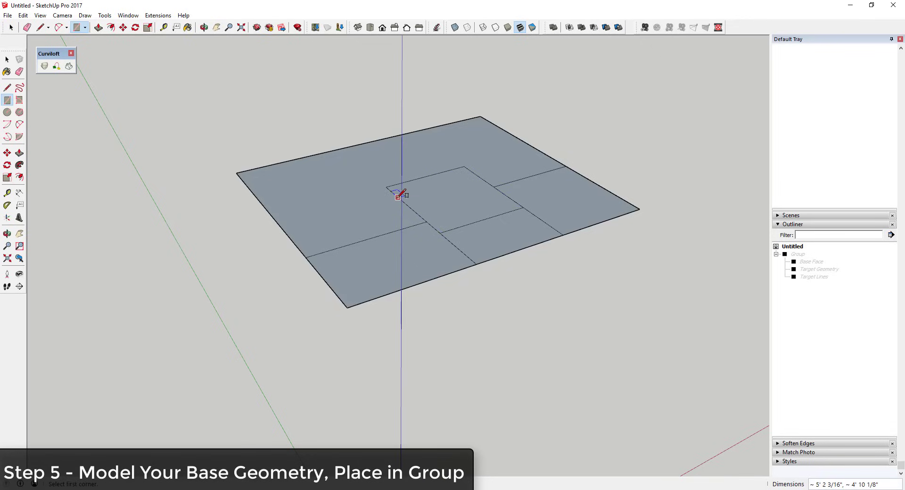
# Draw three more rectangles to divide the remaining far side of the face into interlocking panels.
pyautogui.click(356, 242)
pyautogui.click(280, 165)
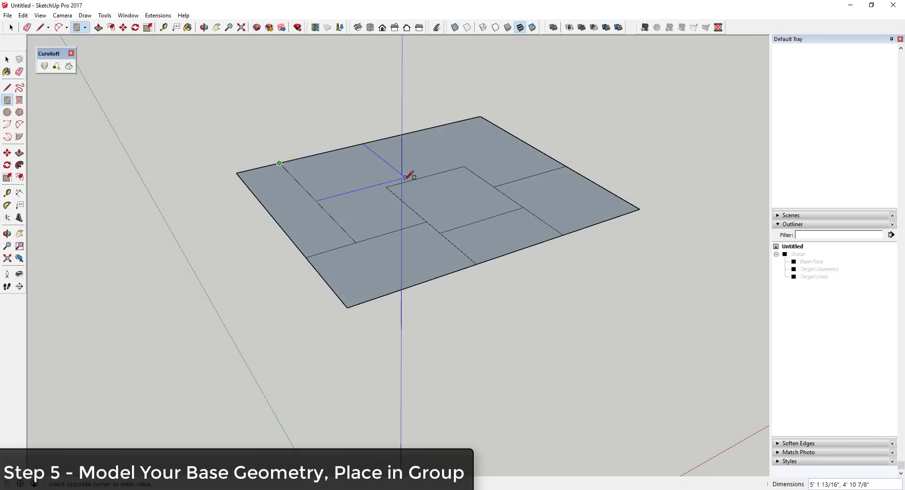
pyautogui.click(425, 175)
pyautogui.click(415, 133)
pyautogui.click(464, 167)
pyautogui.press('space')
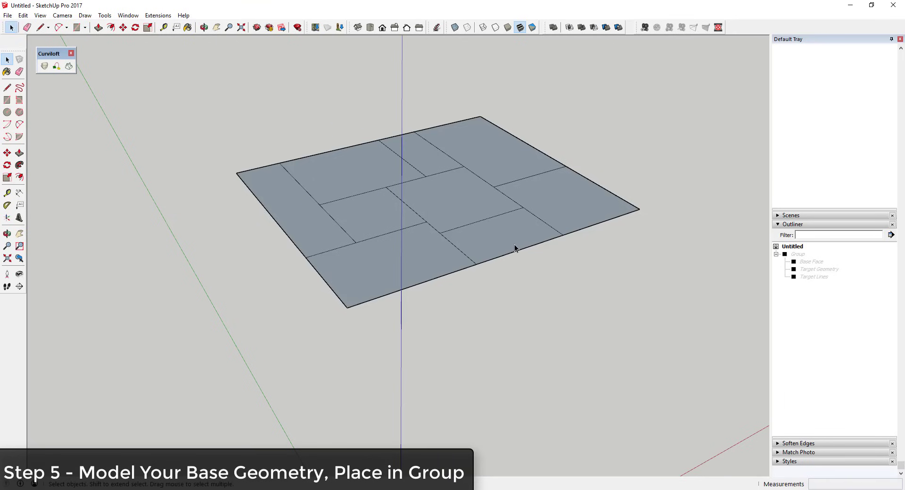
# Select the whole divided rectangle and reverse its faces.
pyautogui.moveTo(295, 140); pyautogui.dragTo(670, 352)
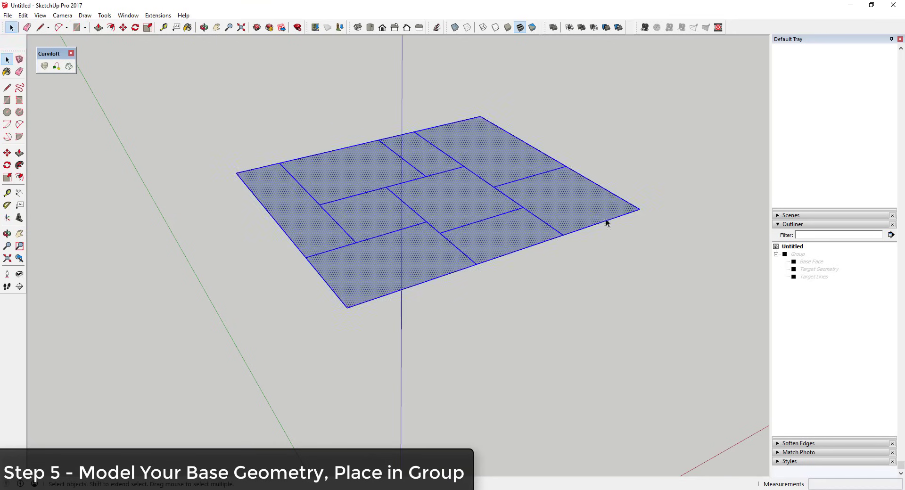
pyautogui.rightClick(579, 200)
pyautogui.click(605, 300)
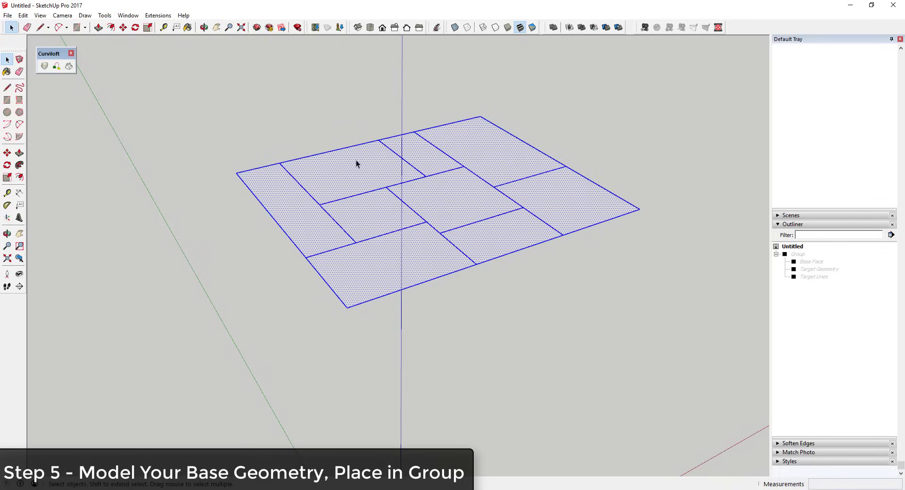
pyautogui.moveTo(458, 230); pyautogui.dragTo(383, 224, button='middle')
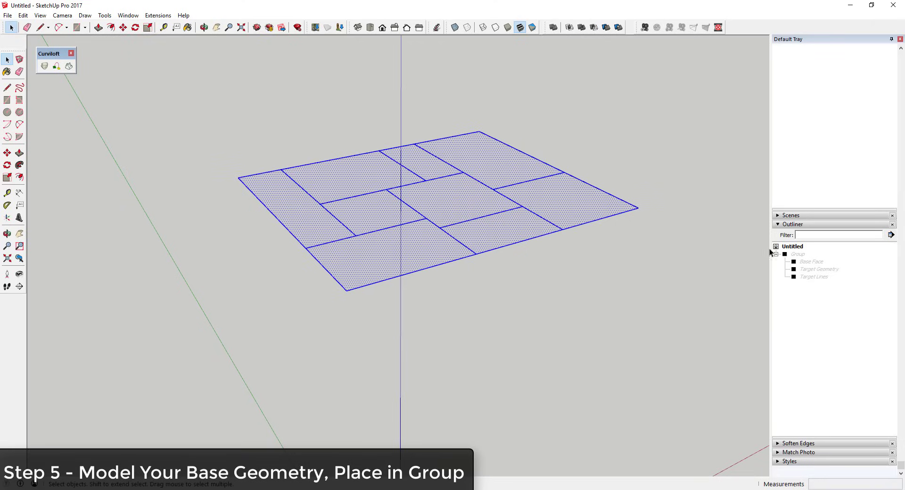
# Unhide the parent group to examine how the panel pattern lies on the base face grid, and hide it again.
pyautogui.rightClick(803, 256)
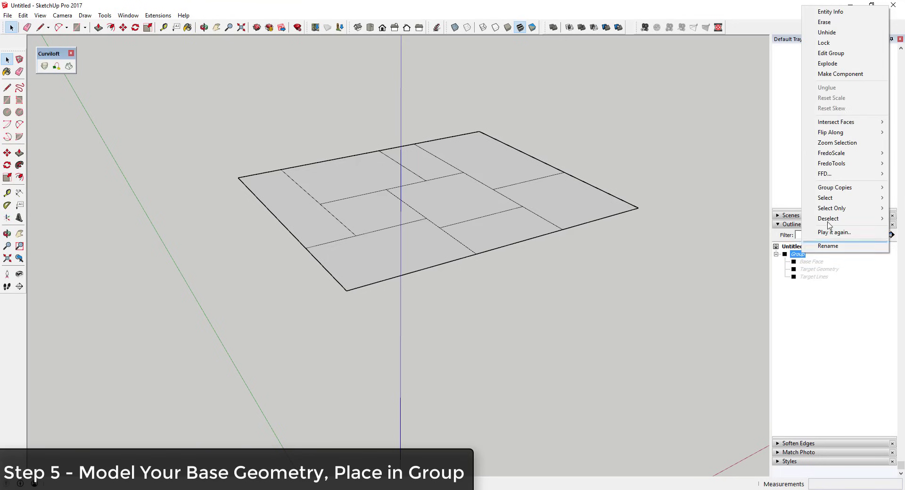
pyautogui.click(816, 31)
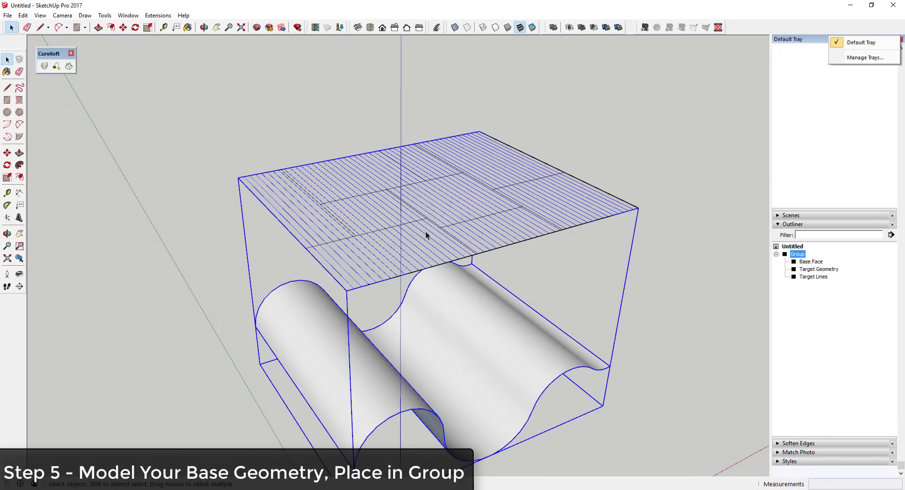
pyautogui.moveTo(393, 192); pyautogui.dragTo(420, 329, button='middle')
pyautogui.moveTo(458, 210); pyautogui.dragTo(797, 250, button='middle')
pyautogui.rightClick(797, 255)
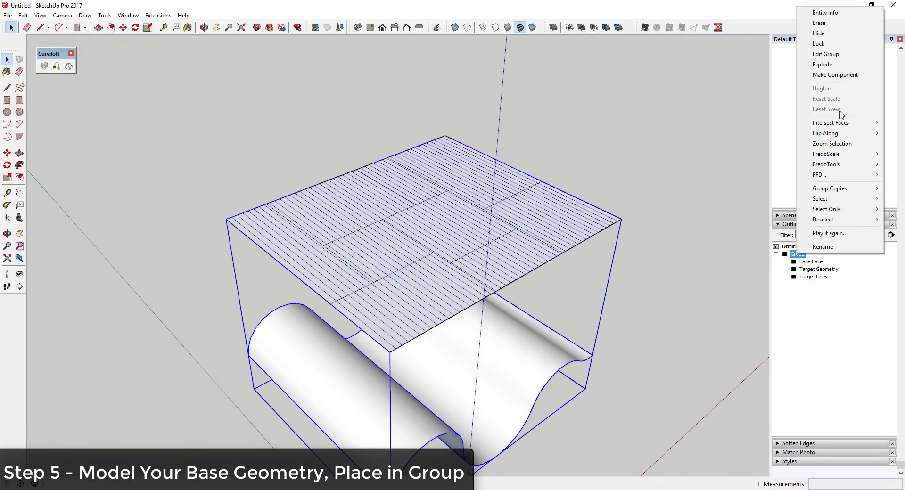
pyautogui.click(825, 33)
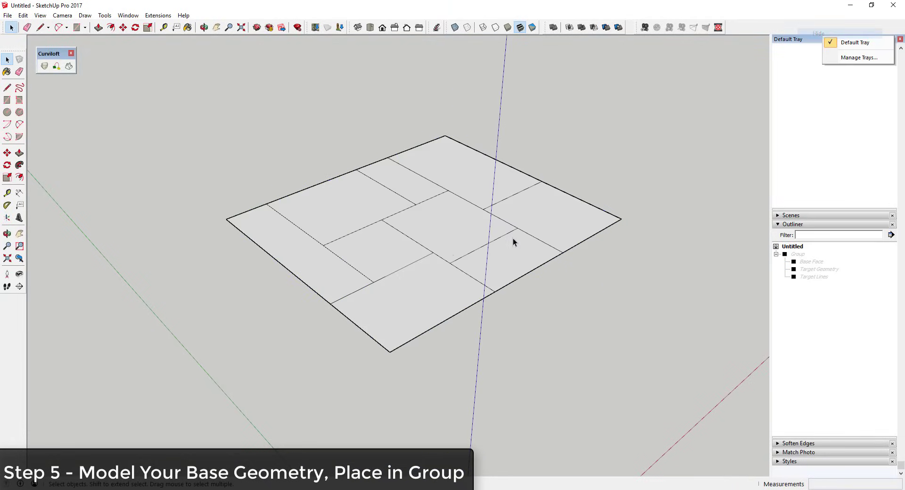
# Push/Pull the panels upward to varying heights to form stepped blocks, with the nearest corner block about 1' 6 1/2" high.
pyautogui.press('p')
pyautogui.moveTo(487, 190); pyautogui.dragTo(482, 157)
pyautogui.moveTo(533, 222); pyautogui.dragTo(528, 208)
pyautogui.moveTo(446, 244); pyautogui.dragTo(452, 193)
pyautogui.doubleClick(493, 262)
pyautogui.doubleClick(410, 307)
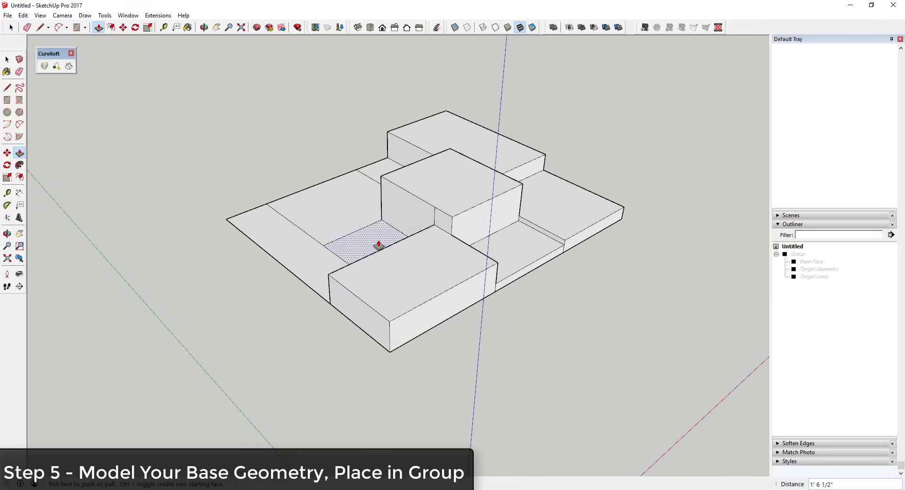
pyautogui.doubleClick(378, 245)
pyautogui.moveTo(297, 268); pyautogui.dragTo(296, 227, button='middle')
pyautogui.doubleClick(295, 226)
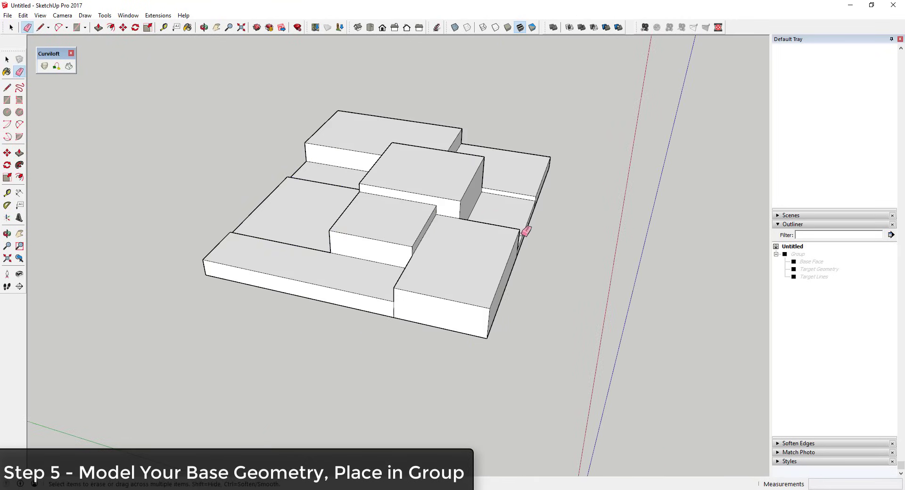
# Erase the leftover vertical seam edges between adjoining blocks on the side faces all around the model.
pyautogui.moveTo(529, 236); pyautogui.dragTo(431, 229, button='middle')
pyautogui.scroll(3, 489, 225)
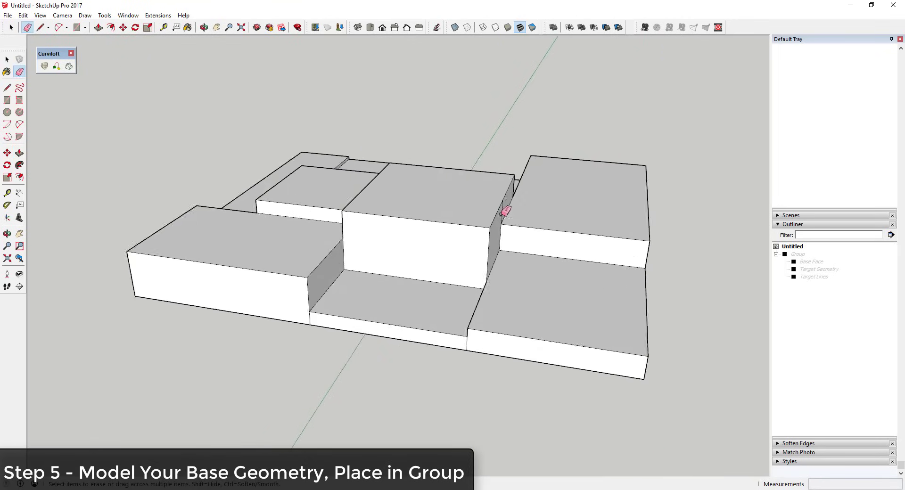
pyautogui.press('e')
pyautogui.scroll(-3, 505, 201)
pyautogui.moveTo(517, 230)
pyautogui.mouseDown(button='middle')
pyautogui.moveTo(570, 245)
pyautogui.moveTo(558, 250)
pyautogui.mouseUp(button='middle')
pyautogui.scroll(-2, 518, 257)
pyautogui.moveTo(378, 264); pyautogui.dragTo(485, 266, button='middle')
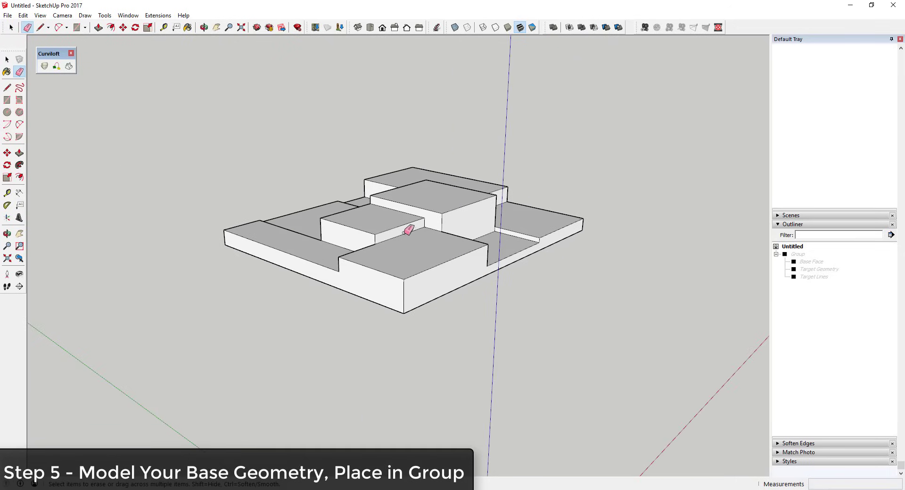
pyautogui.scroll(2, 406, 232)
pyautogui.moveTo(401, 237)
pyautogui.mouseDown(button='middle')
pyautogui.moveTo(343, 249)
pyautogui.moveTo(432, 233)
pyautogui.mouseUp(button='middle')
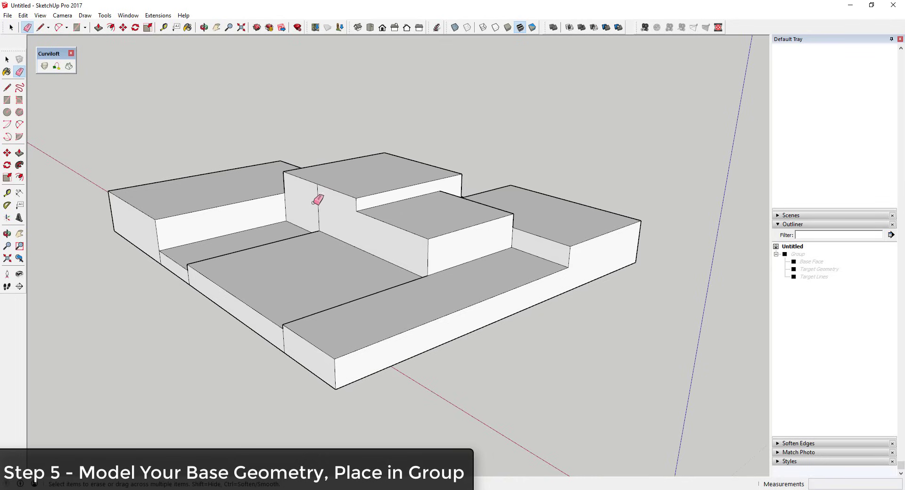
pyautogui.moveTo(323, 207)
pyautogui.mouseDown(button='middle')
pyautogui.moveTo(462, 216)
pyautogui.moveTo(364, 255)
pyautogui.moveTo(646, 236)
pyautogui.moveTo(474, 238)
pyautogui.moveTo(361, 293)
pyautogui.mouseUp(button='middle')
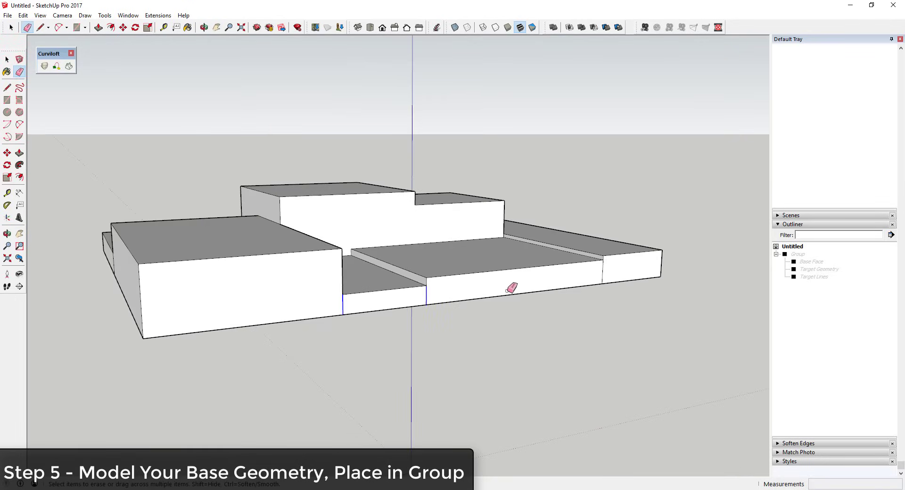
pyautogui.moveTo(653, 267); pyautogui.dragTo(343, 272, button='middle')
pyautogui.moveTo(277, 285)
pyautogui.mouseDown(button='middle')
pyautogui.moveTo(561, 276)
pyautogui.moveTo(360, 271)
pyautogui.mouseUp(button='middle')
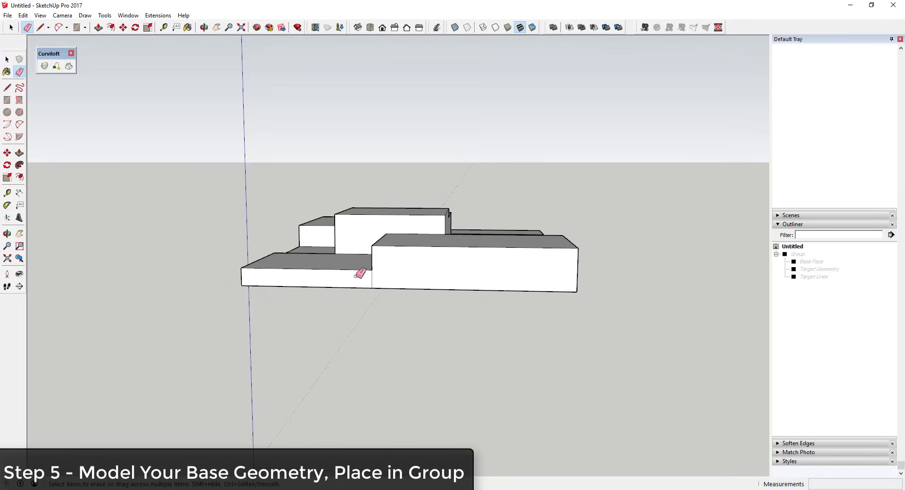
pyautogui.moveTo(282, 281)
pyautogui.mouseDown(button='middle')
pyautogui.moveTo(526, 275)
pyautogui.moveTo(683, 313)
pyautogui.moveTo(509, 263)
pyautogui.moveTo(315, 263)
pyautogui.moveTo(233, 241)
pyautogui.mouseUp(button='middle')
# Select all of the stepped block geometry and make it a group.
pyautogui.press('space')
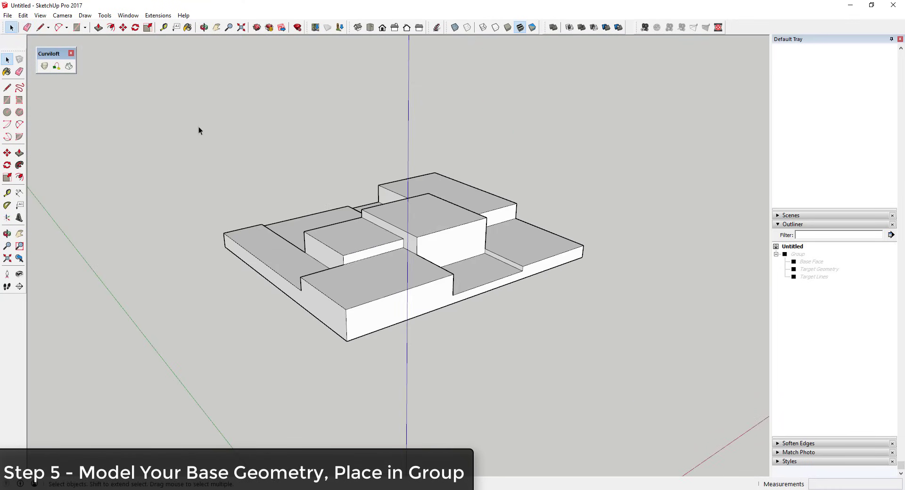
pyautogui.moveTo(148, 114); pyautogui.dragTo(656, 358)
pyautogui.rightClick(429, 233)
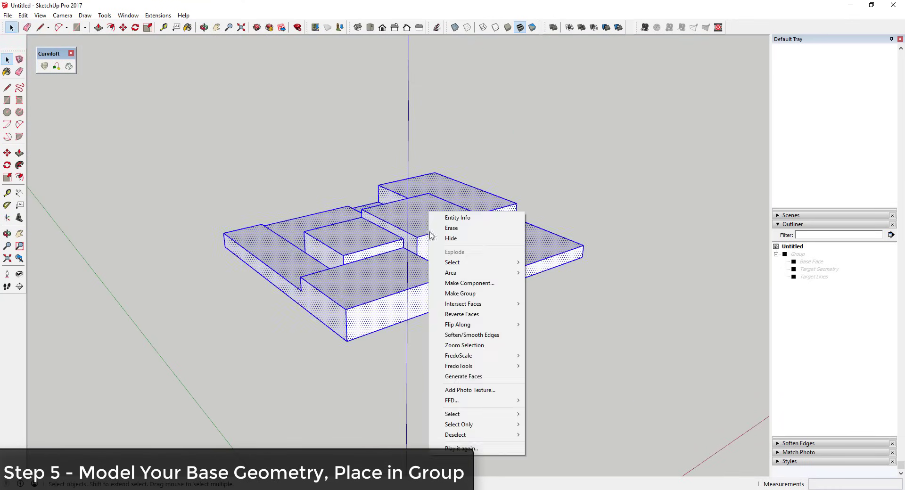
pyautogui.click(460, 293)
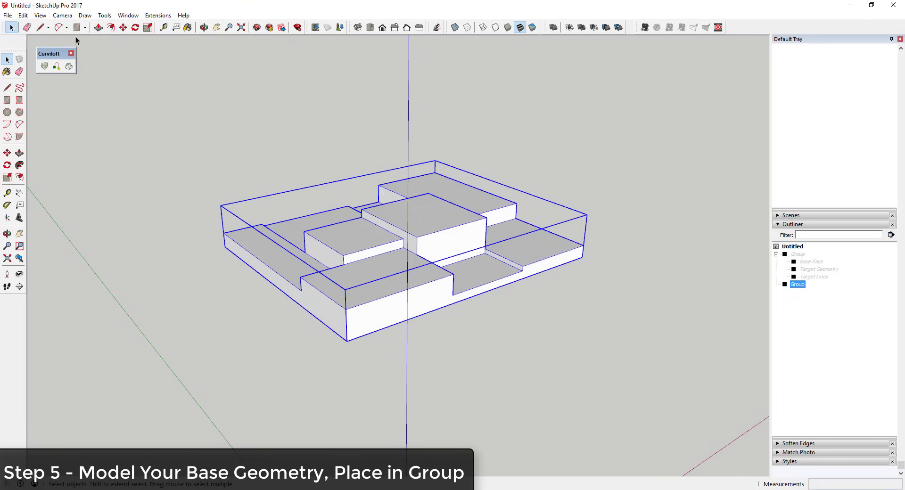
# Unhide all hidden geometry to bring back the parent group with the base face and wavy target surface.
pyautogui.click(23, 15)
pyautogui.moveTo(52, 153)
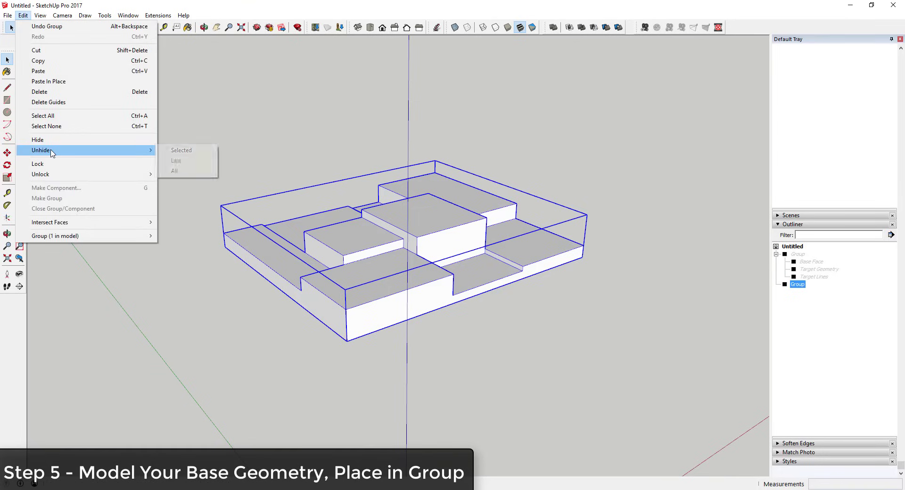
pyautogui.click(174, 171)
pyautogui.moveTo(479, 235); pyautogui.dragTo(447, 294, button='middle')
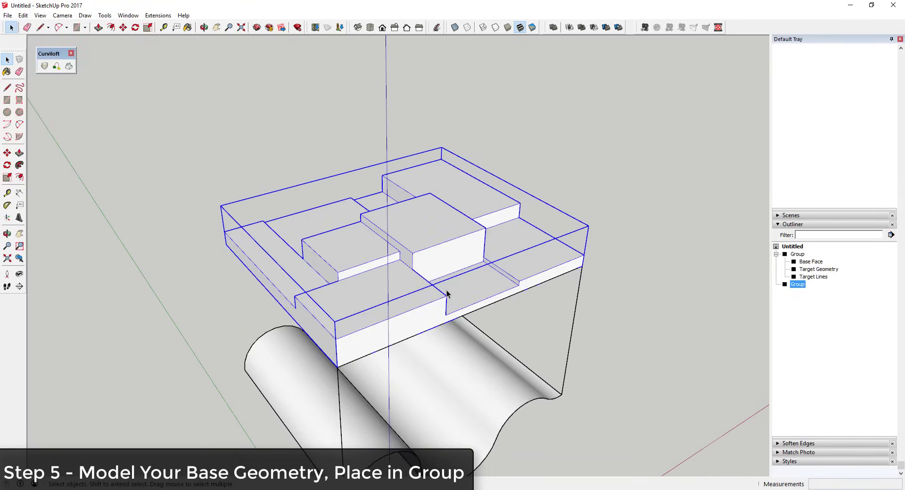
pyautogui.scroll(-5, 422, 304)
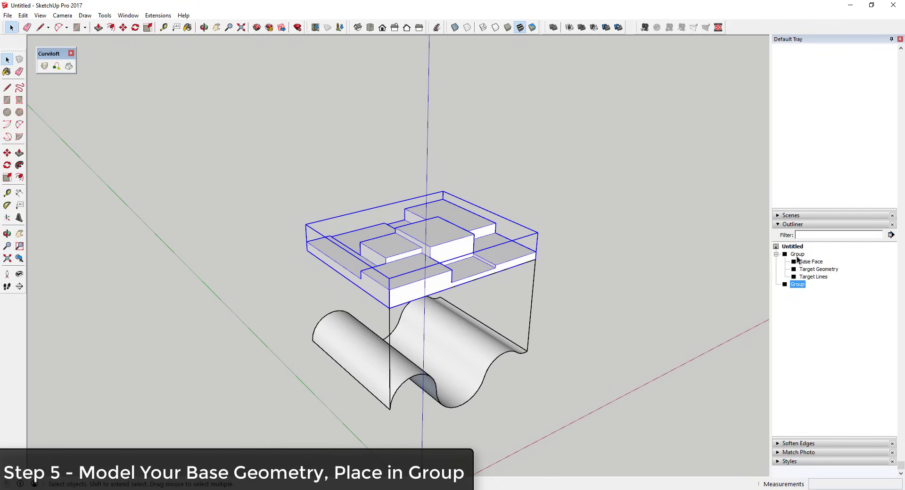
# Run Flowify on the parent group and the stepped block group together.
pyautogui.keyDown('ctrl'); pyautogui.click(797, 256); pyautogui.keyUp('ctrl')
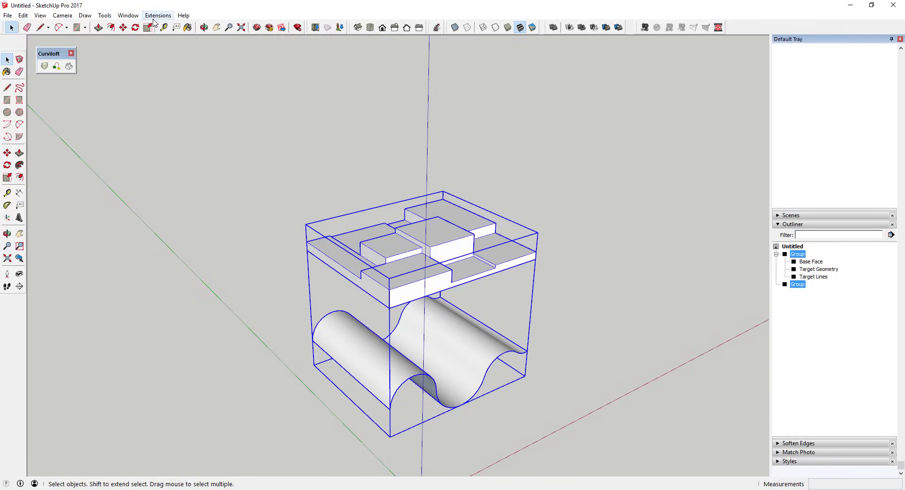
pyautogui.click(157, 16)
pyautogui.moveTo(182, 169)
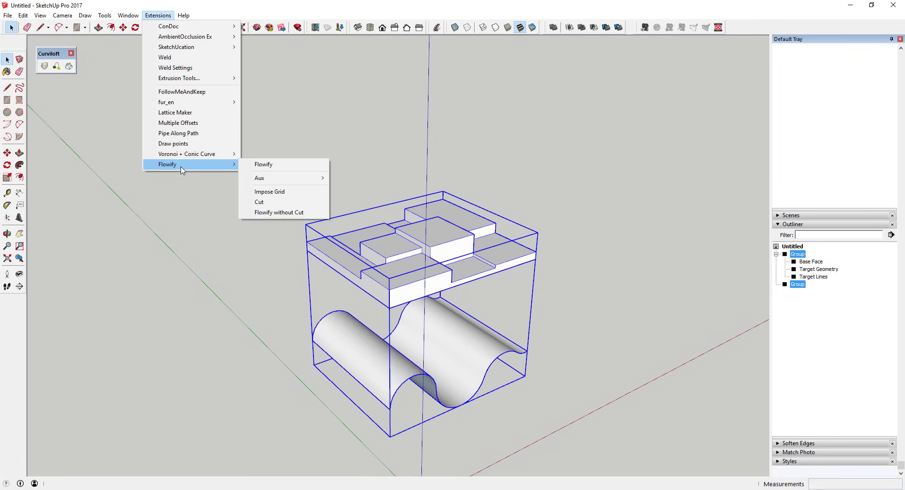
pyautogui.click(274, 165)
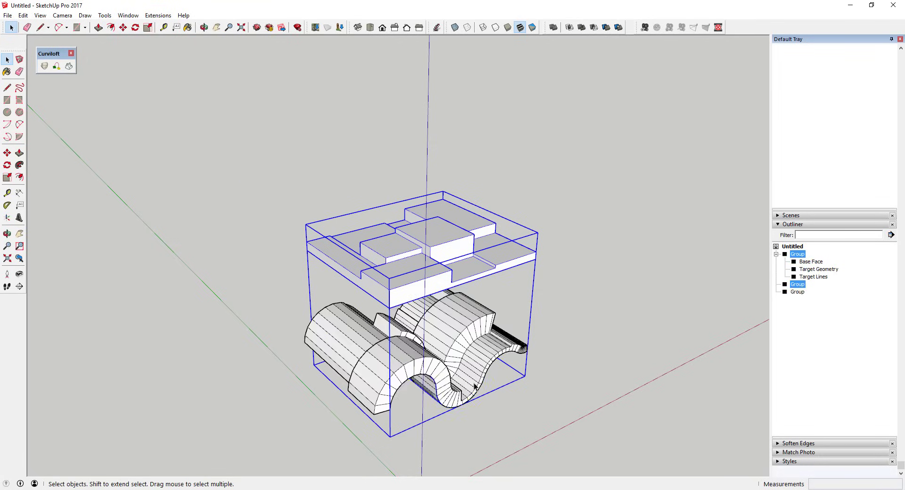
pyautogui.moveTo(461, 386)
pyautogui.mouseDown(button='middle')
pyautogui.moveTo(382, 307)
pyautogui.moveTo(210, 277)
pyautogui.moveTo(521, 338)
pyautogui.moveTo(372, 359)
pyautogui.moveTo(323, 318)
pyautogui.moveTo(545, 345)
pyautogui.moveTo(797, 350)
pyautogui.moveTo(624, 311)
pyautogui.moveTo(655, 307)
pyautogui.moveTo(608, 287)
pyautogui.moveTo(556, 313)
pyautogui.moveTo(337, 368)
pyautogui.moveTo(443, 340)
pyautogui.moveTo(160, 319)
pyautogui.moveTo(123, 330)
pyautogui.moveTo(453, 428)
pyautogui.moveTo(427, 248)
pyautogui.moveTo(448, 174)
pyautogui.mouseUp(button='middle')
pyautogui.scroll(-3, 455, 170)
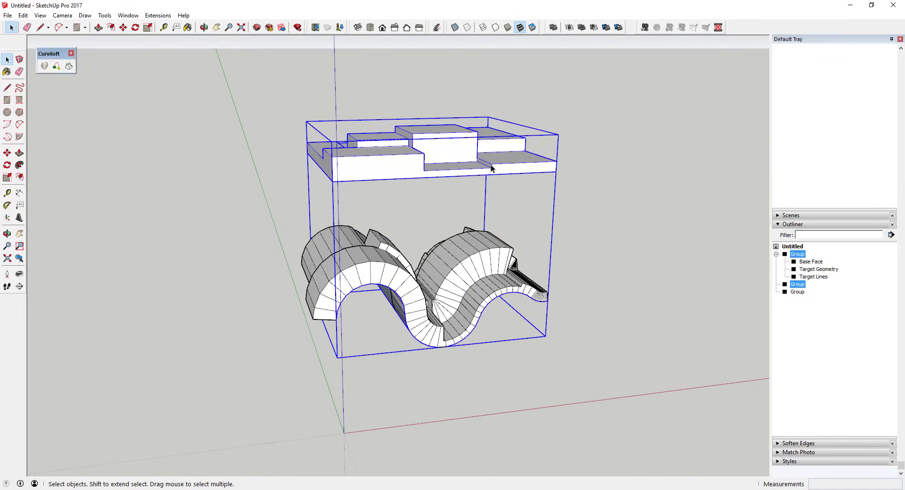
# Hide the parent group and the flat stepped block group, leaving the flowed group displayed.
pyautogui.click(472, 276)
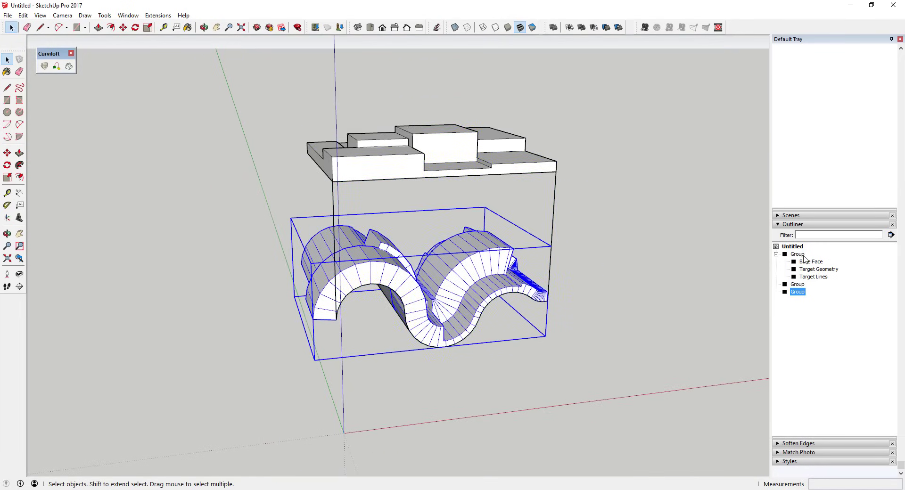
pyautogui.click(802, 255)
pyautogui.keyDown('ctrl'); pyautogui.click(796, 285); pyautogui.keyUp('ctrl')
pyautogui.rightClick(795, 285)
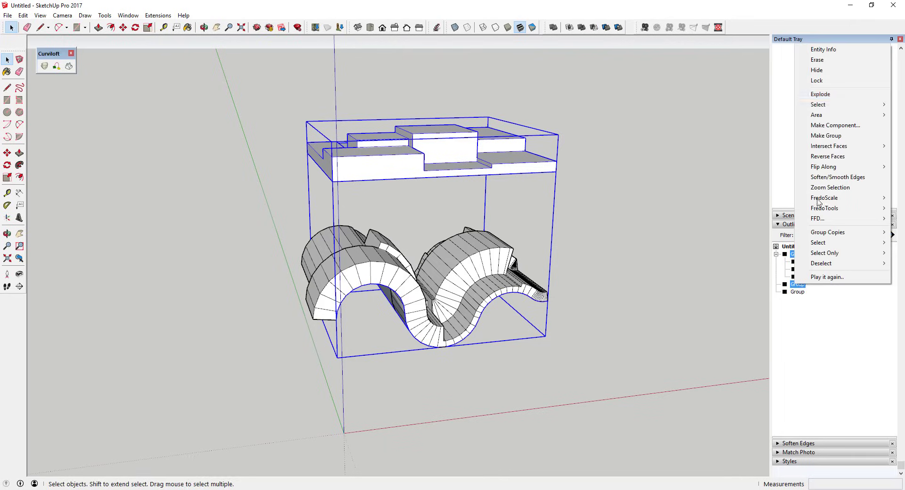
pyautogui.click(829, 74)
# Open the flowed group for editing, select all its geometry and show the Soften Edges settings.
pyautogui.moveTo(454, 260); pyautogui.dragTo(444, 353, button='middle')
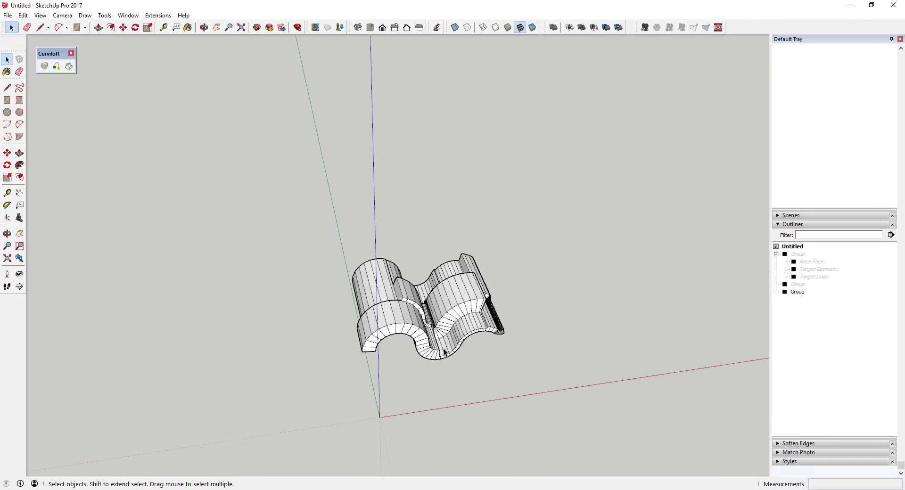
pyautogui.click(455, 295)
pyautogui.scroll(2, 460, 309)
pyautogui.doubleClick(438, 302)
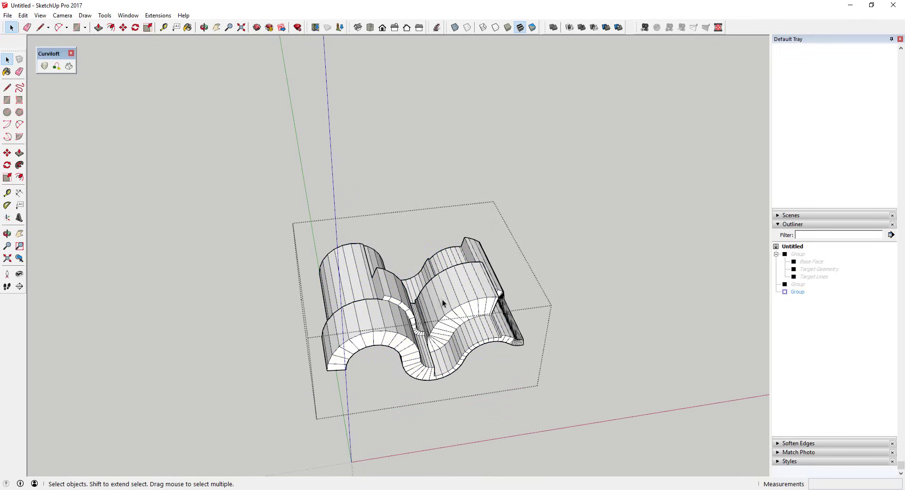
pyautogui.tripleClick(465, 304)
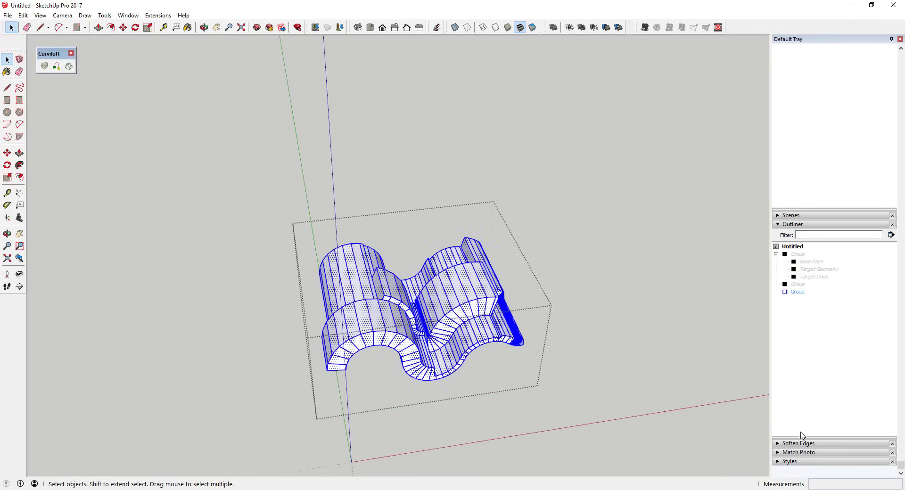
pyautogui.click(776, 443)
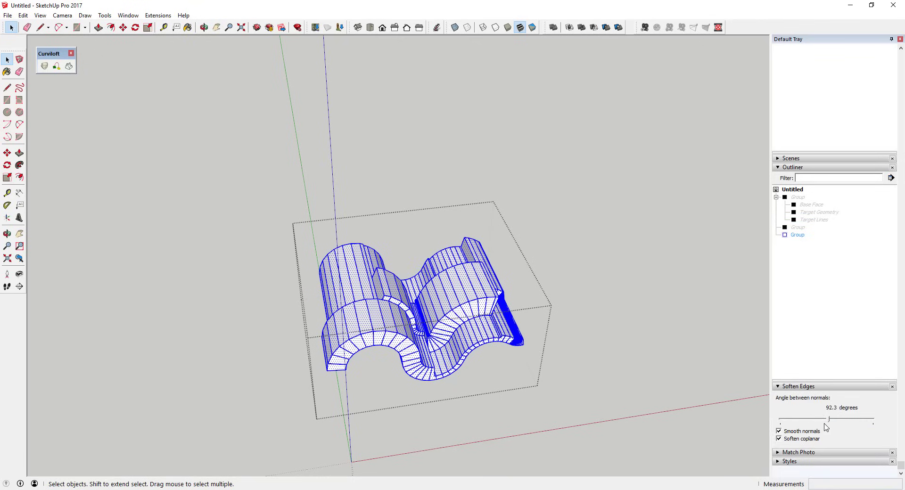
# Try softening all edges of the flowed geometry with angles between normals of 180.0 and 178.2 degrees.
pyautogui.moveTo(829, 417)
pyautogui.mouseDown()
pyautogui.moveTo(783, 423)
pyautogui.moveTo(875, 424)
pyautogui.mouseUp()
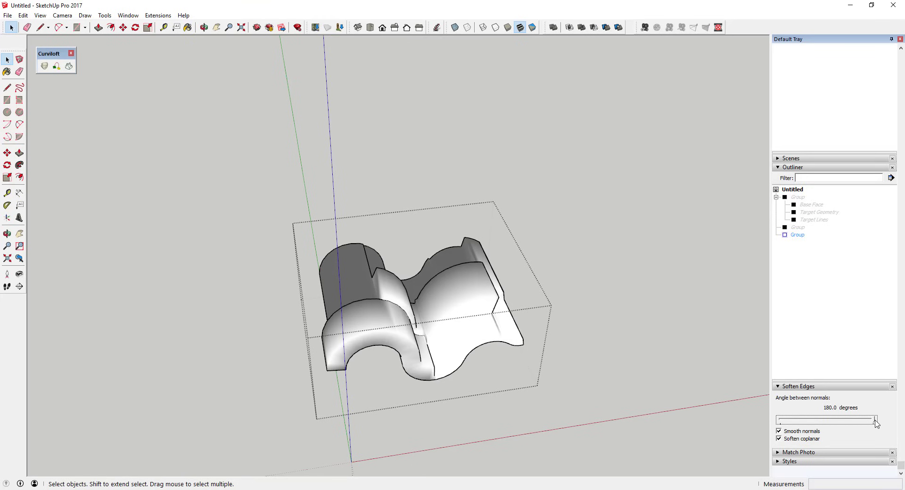
pyautogui.moveTo(587, 339); pyautogui.dragTo(378, 283, button='middle')
pyautogui.tripleClick(377, 283)
pyautogui.scroll(4, 410, 297)
pyautogui.scroll(-2, 473, 318)
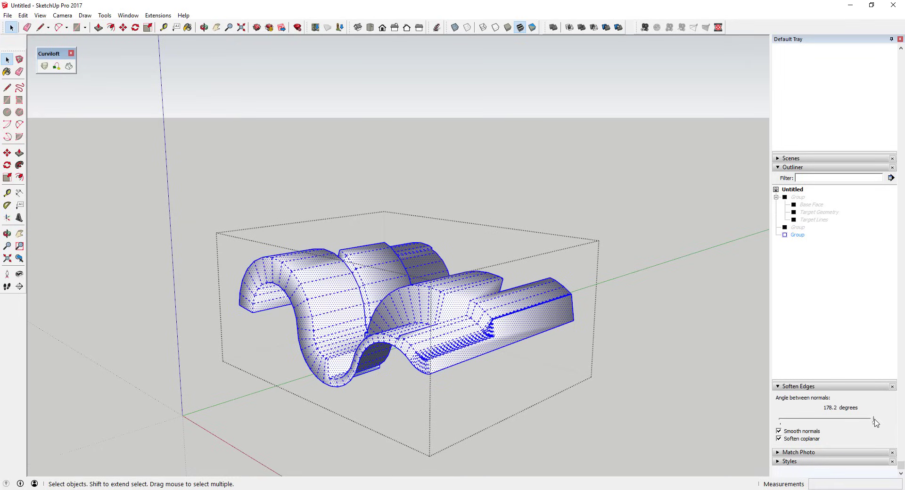
pyautogui.click(466, 403)
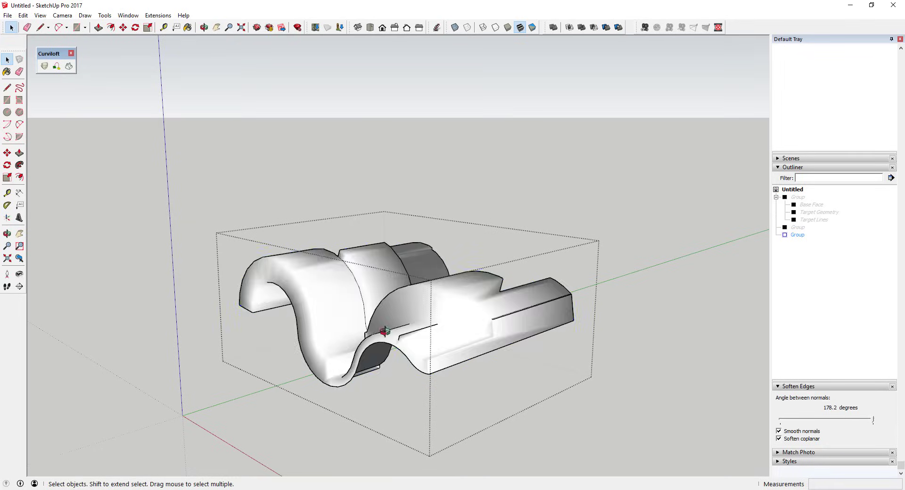
# Examine the heavily softened geometry and undo the edge softening.
pyautogui.moveTo(382, 332); pyautogui.dragTo(408, 275, button='middle')
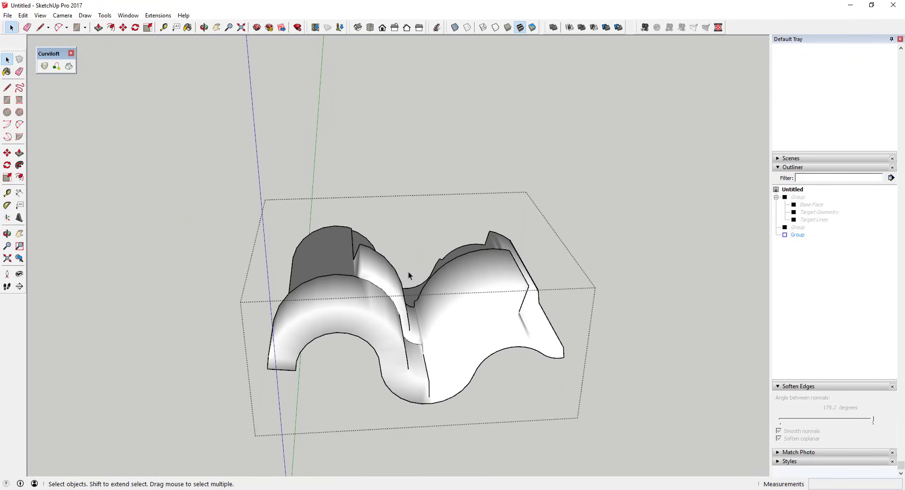
pyautogui.click(508, 328)
pyautogui.click(580, 392)
pyautogui.hotkey('ctrl', 'z')
# Select all the flowed geometry and soften its edges at an angle between normals of 17.4 degrees.
pyautogui.tripleClick(536, 315)
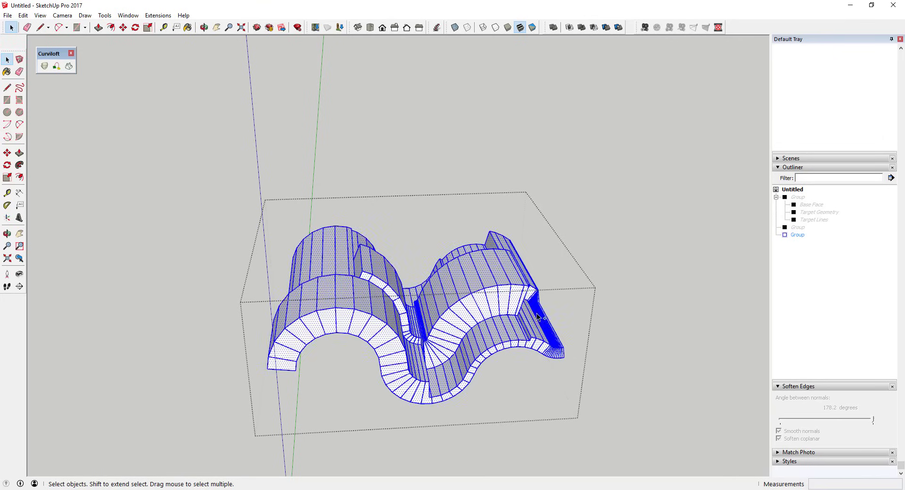
pyautogui.moveTo(815, 424); pyautogui.dragTo(791, 424)
pyautogui.tripleClick(453, 282)
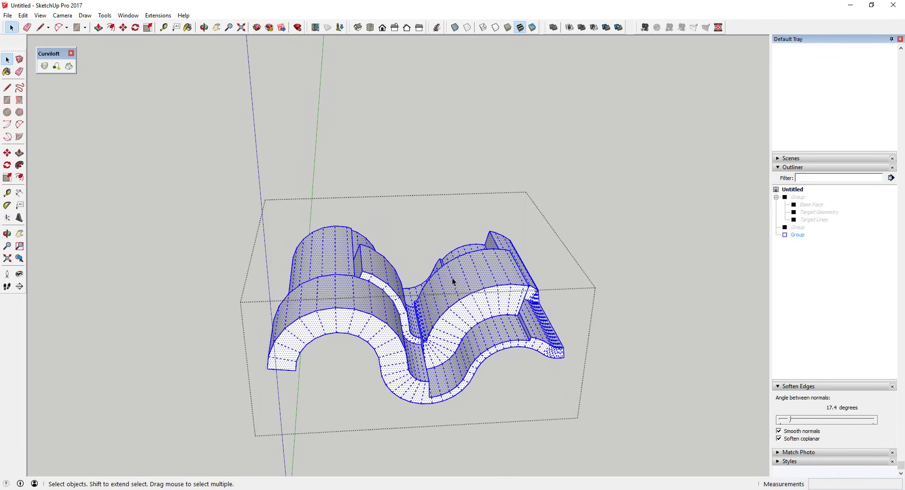
pyautogui.click(578, 309)
# Examine the softened front and stepped faces of the flowed geometry from several sides.
pyautogui.moveTo(527, 331); pyautogui.dragTo(356, 264, button='middle')
pyautogui.scroll(5, 424, 287)
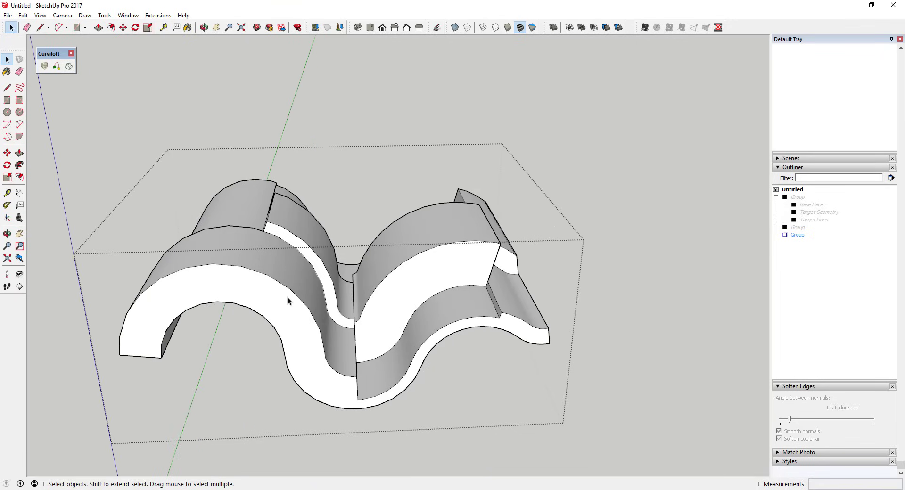
pyautogui.click(248, 302)
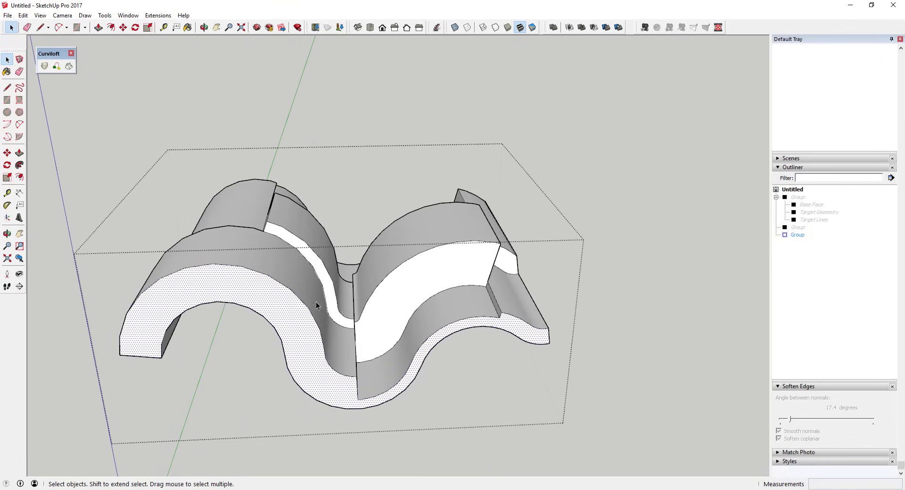
pyautogui.click(473, 269)
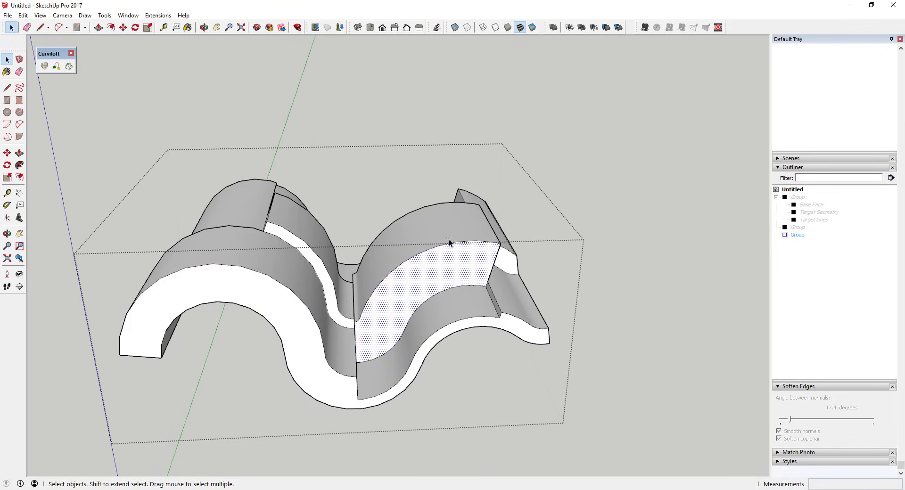
pyautogui.moveTo(383, 282); pyautogui.dragTo(323, 252, button='middle')
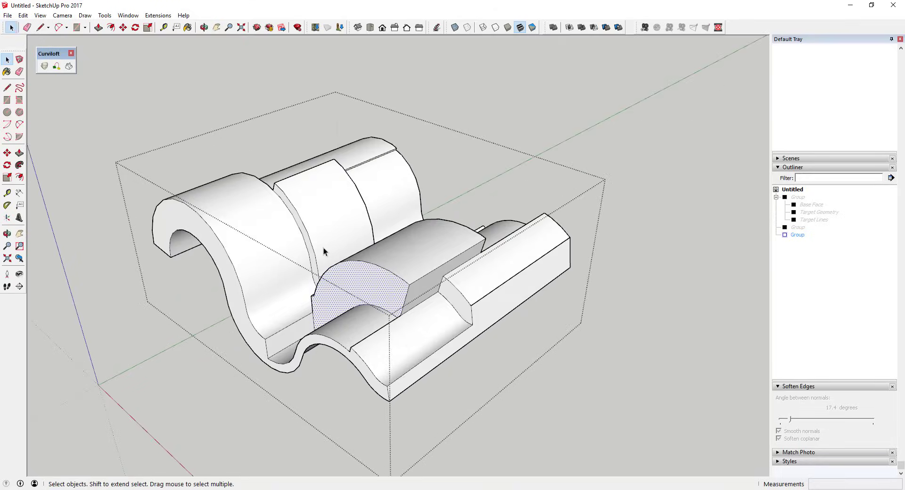
pyautogui.moveTo(433, 273); pyautogui.dragTo(493, 271, button='middle')
pyautogui.scroll(-5, 493, 271)
# Close the flowed group and move it well clear of the origin, opposite the positive red axis.
pyautogui.click(604, 293)
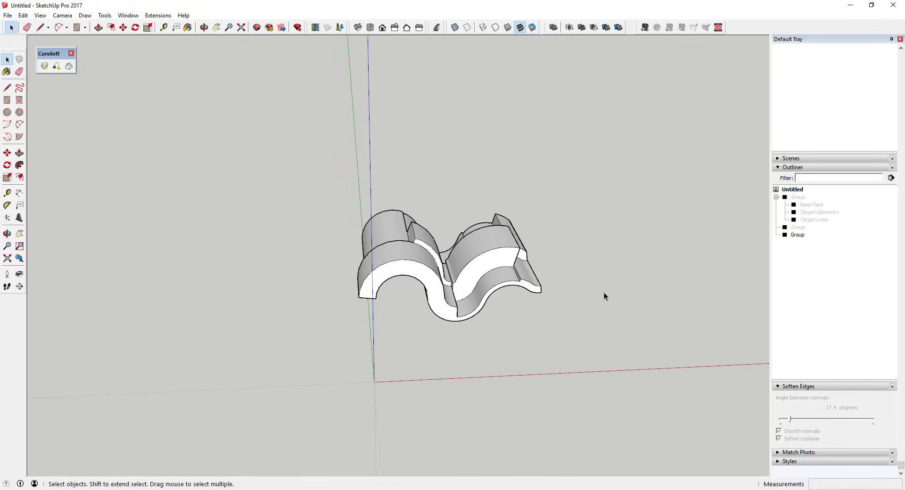
pyautogui.click(482, 267)
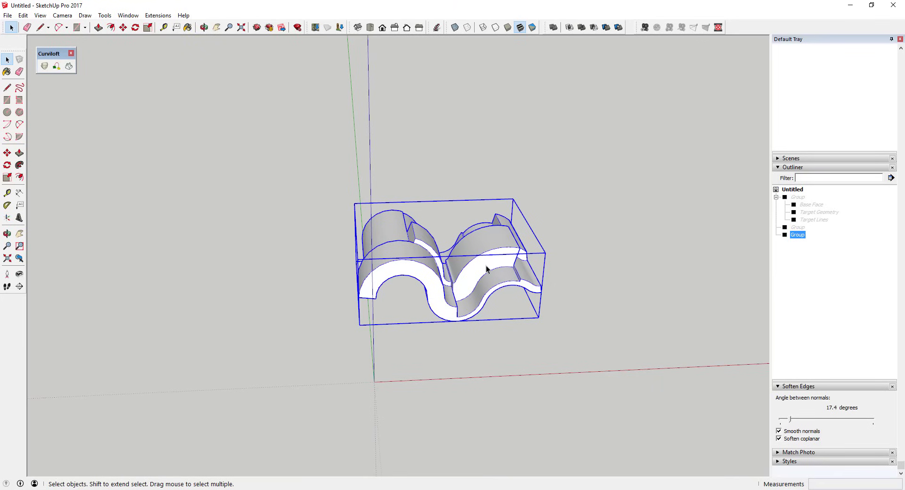
pyautogui.press('m')
pyautogui.click(477, 259)
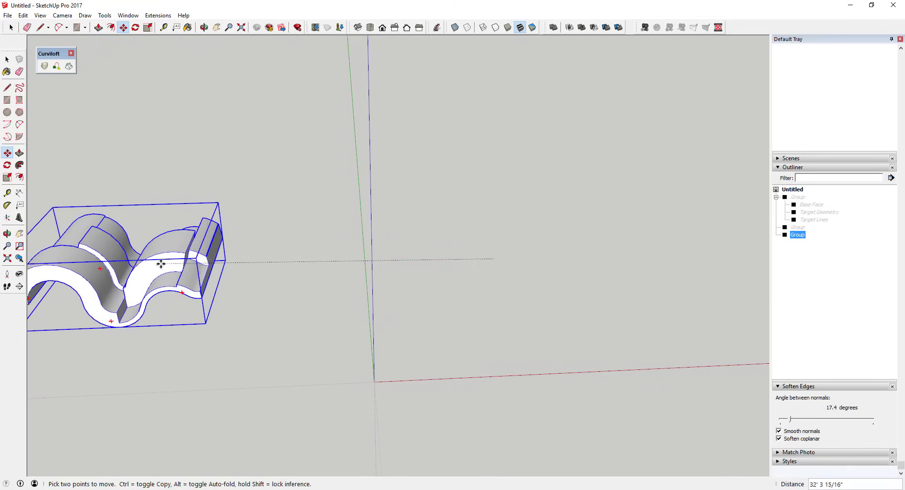
pyautogui.click(123, 274)
pyautogui.press('space')
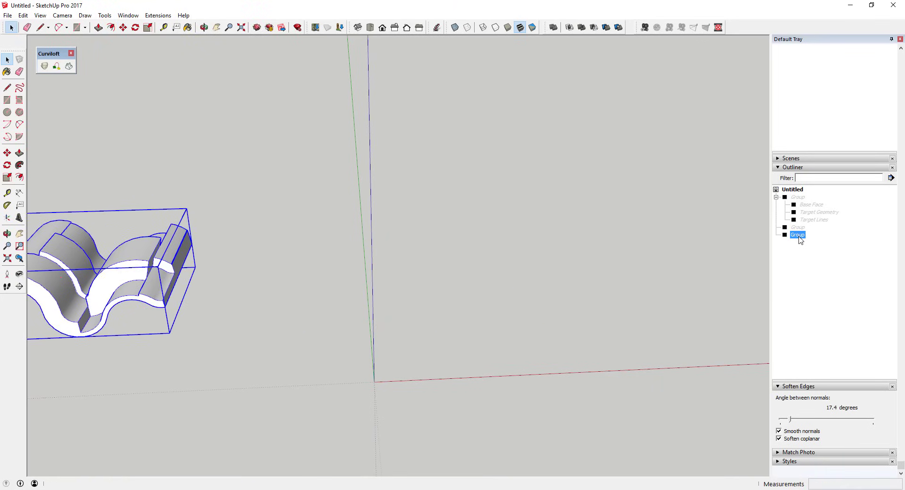
# Select the hidden parent group and stepped block group and unhide them.
pyautogui.click(796, 228)
pyautogui.keyDown('ctrl'); pyautogui.click(799, 197); pyautogui.keyUp('ctrl')
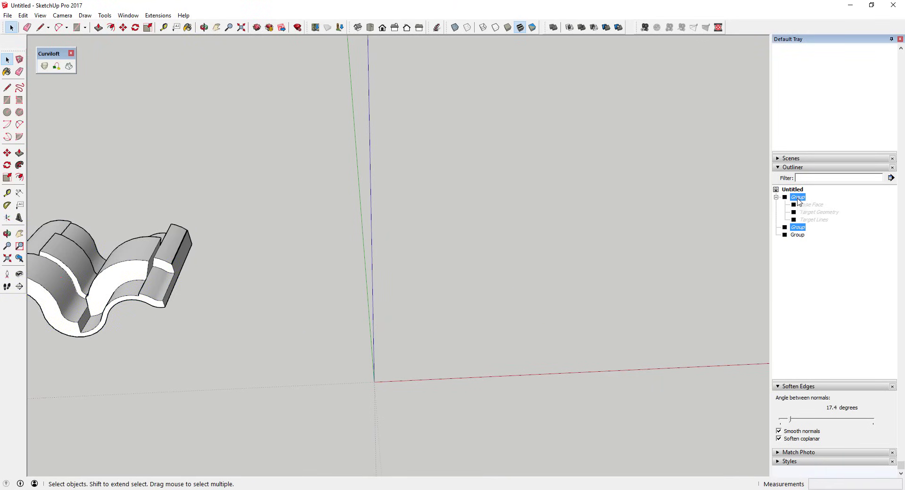
pyautogui.rightClick(799, 200)
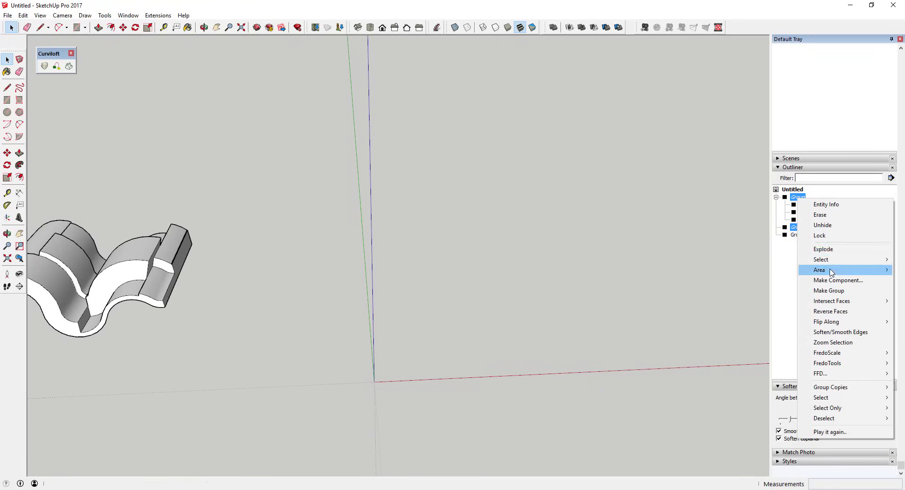
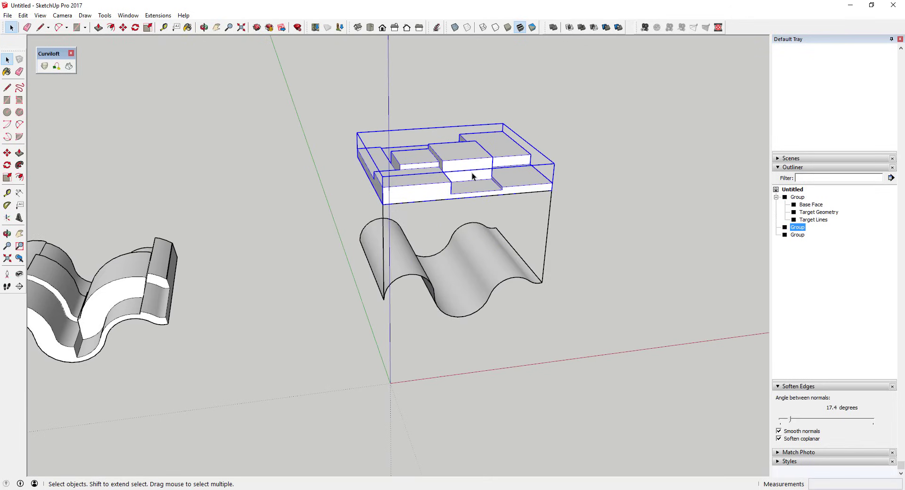
# Move the flat stepped block group along the red axis, off the base face grid.
pyautogui.press('m')
pyautogui.click(465, 156)
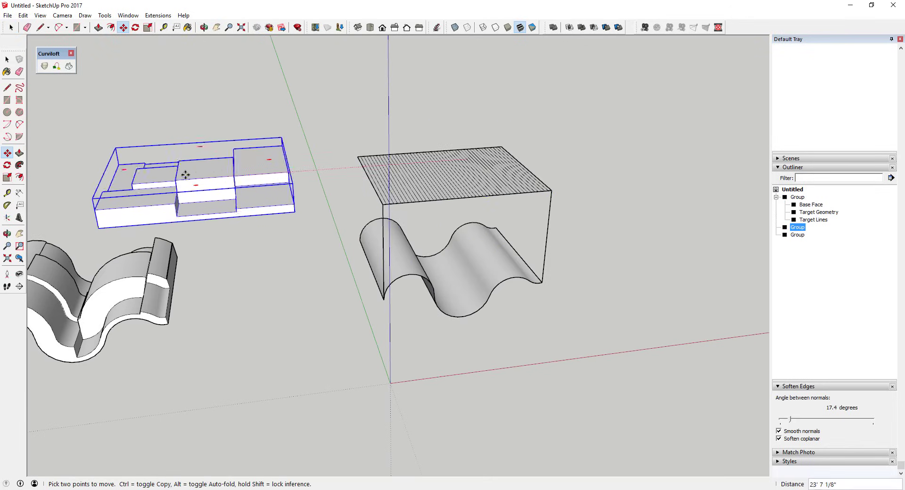
pyautogui.press('space')
# Draw a rectangle from corner to opposite corner over the base face grid, and hide the parent group.
pyautogui.click(451, 177)
pyautogui.scroll(3, 452, 178)
pyautogui.press('r')
pyautogui.click(303, 130)
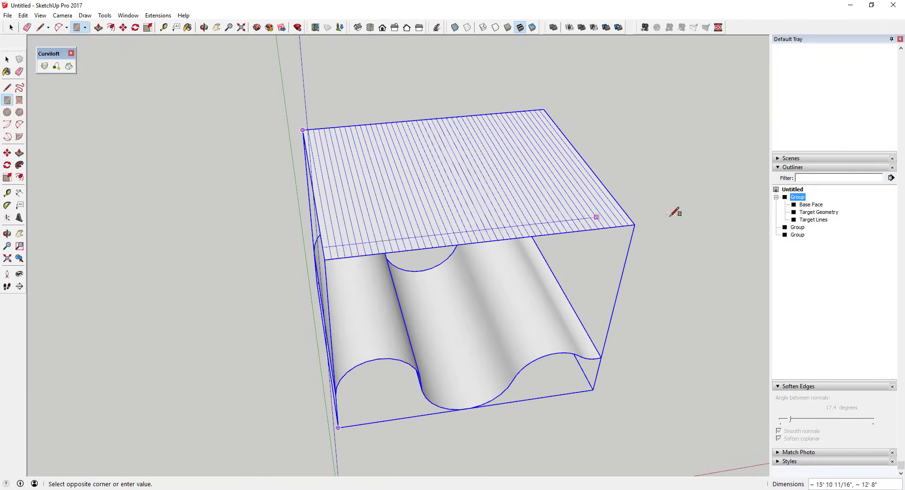
pyautogui.click(634, 226)
pyautogui.press('space')
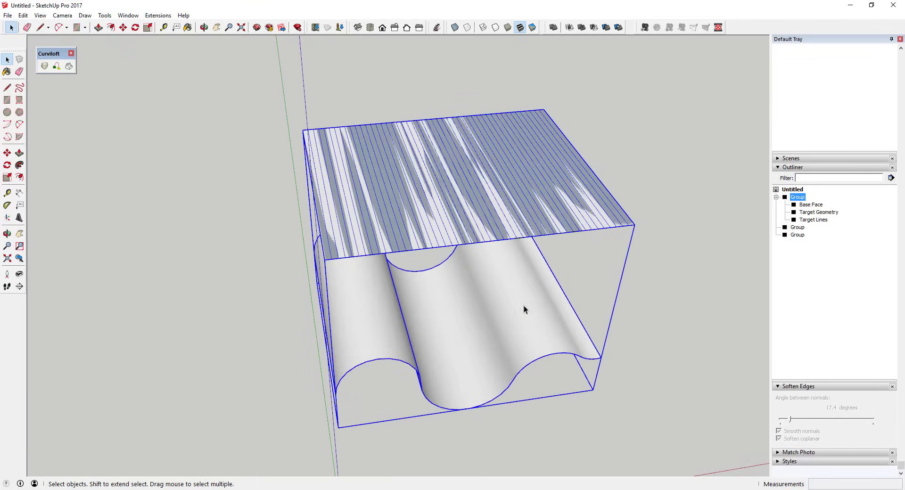
pyautogui.rightClick(524, 305)
pyautogui.click(547, 98)
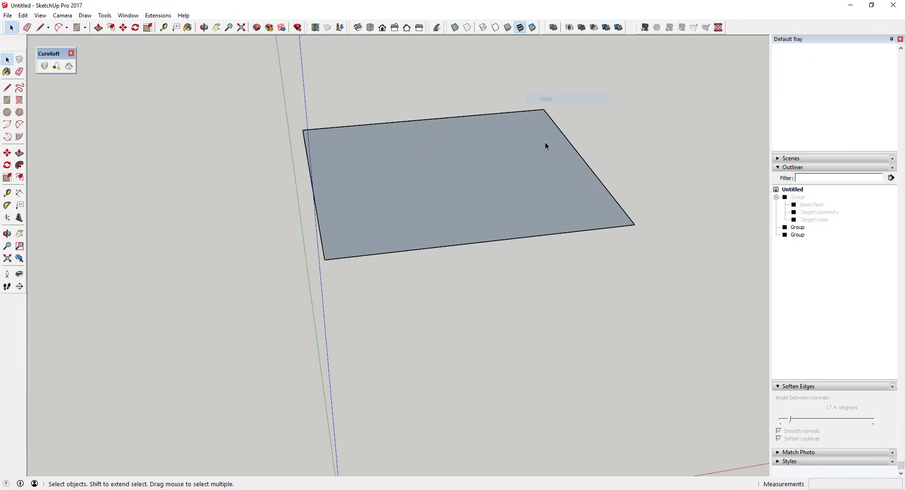
# Reverse the face of the new rectangle so its front side points up.
pyautogui.moveTo(456, 190); pyautogui.dragTo(521, 186, button='middle')
pyautogui.scroll(2, 438, 180)
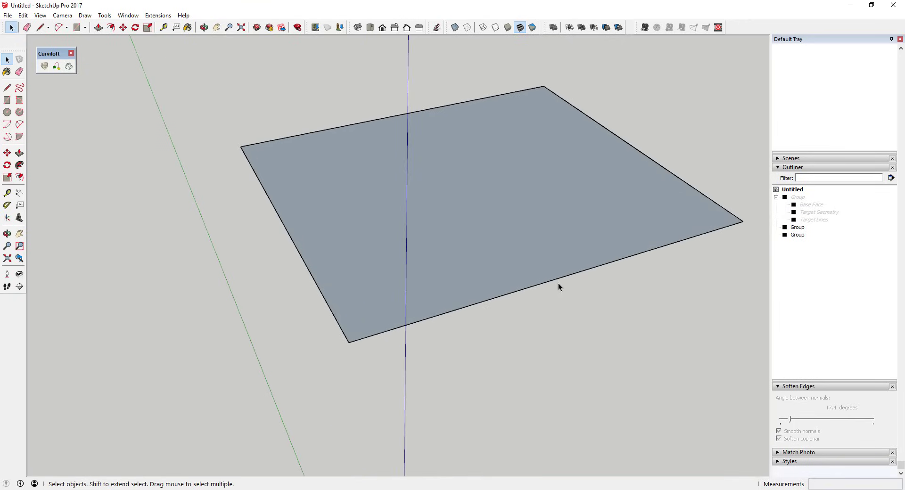
pyautogui.click(559, 267)
pyautogui.rightClick(502, 201)
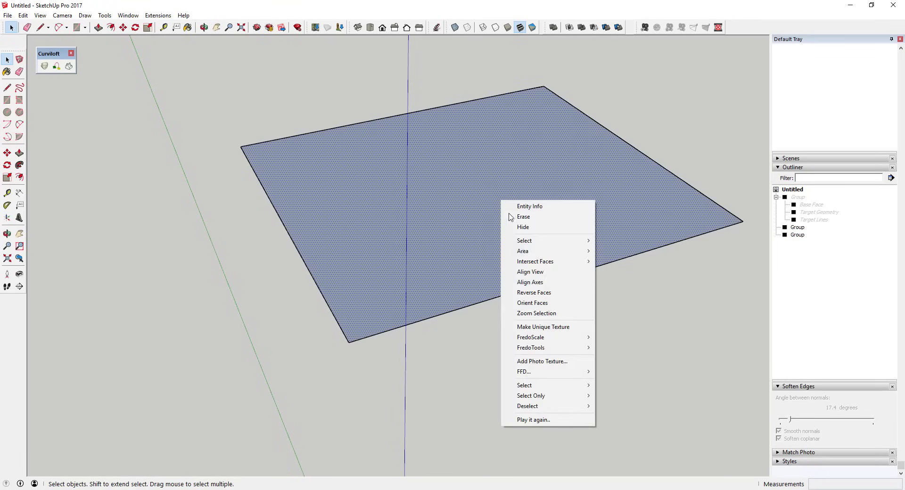
pyautogui.click(547, 293)
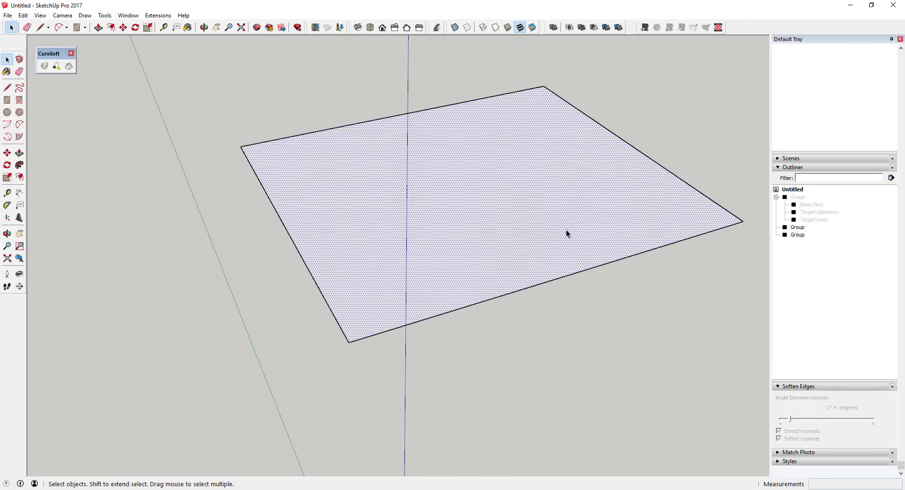
# Divide the rectangle's long front edge and the adjoining side edge into five equal segments each.
pyautogui.rightClick(411, 324)
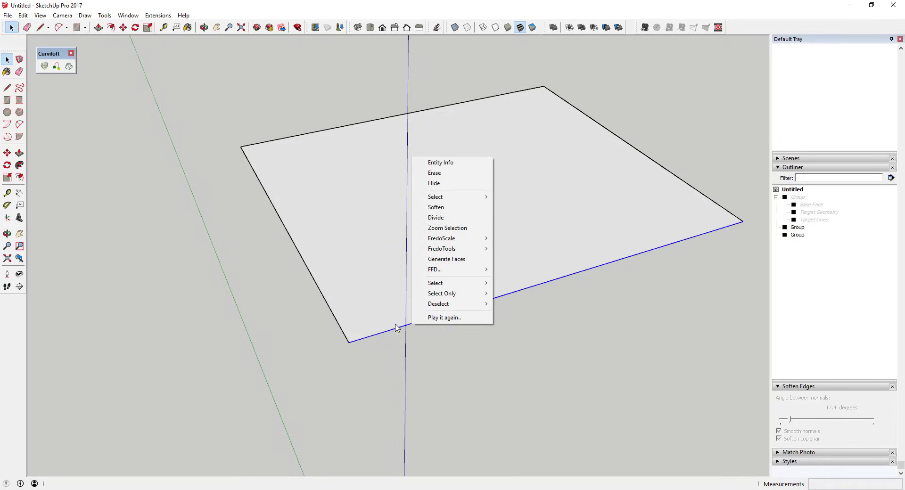
pyautogui.click(436, 218)
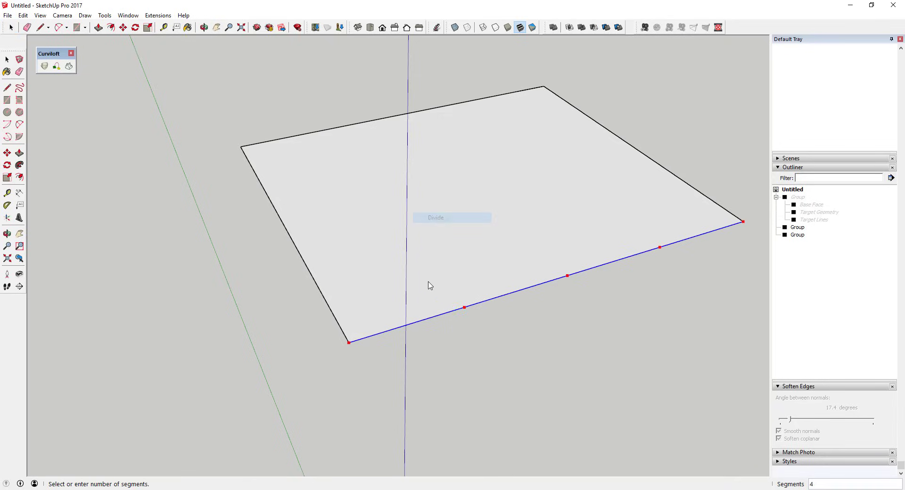
pyautogui.click(448, 313)
pyautogui.rightClick(333, 314)
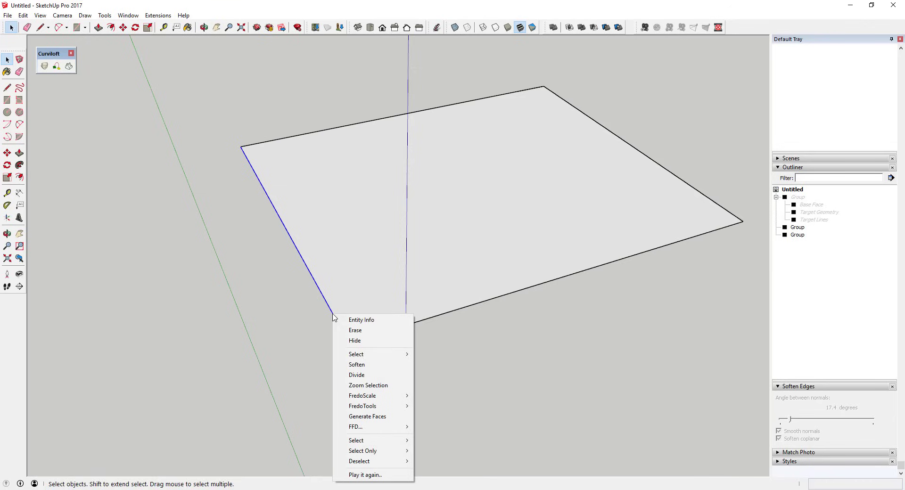
pyautogui.click(356, 375)
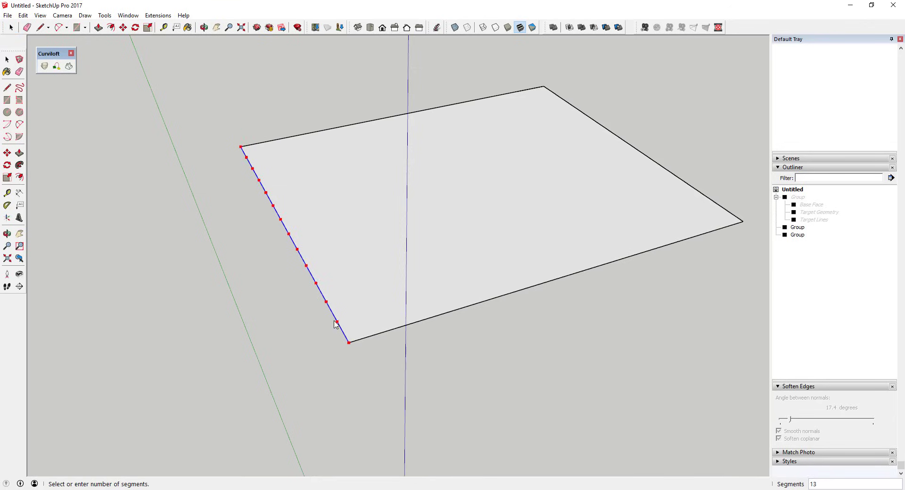
pyautogui.click(320, 293)
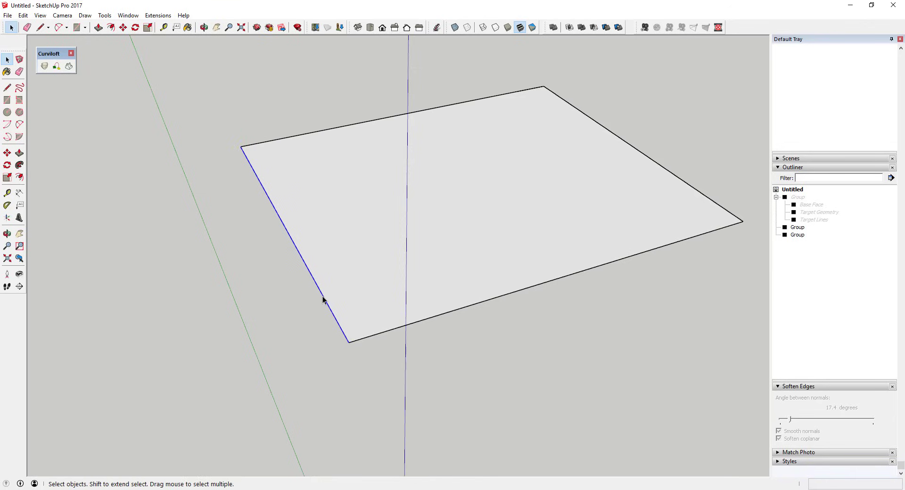
# Draw a small rectangle in the face's front corner, between the first division points of the two divided edges.
pyautogui.press('r')
pyautogui.click(319, 290)
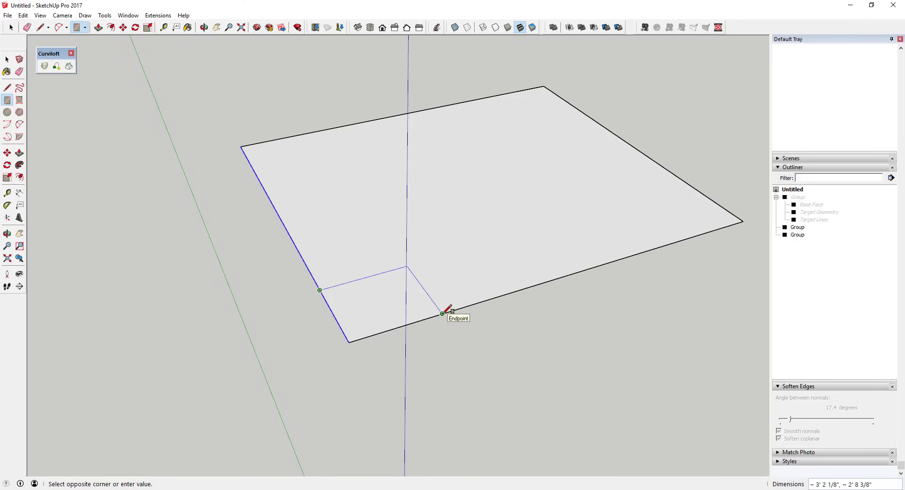
pyautogui.click(442, 313)
pyautogui.press('space')
# Make the small corner rectangle a component named Base Component.
pyautogui.click(375, 307)
pyautogui.rightClick(374, 307)
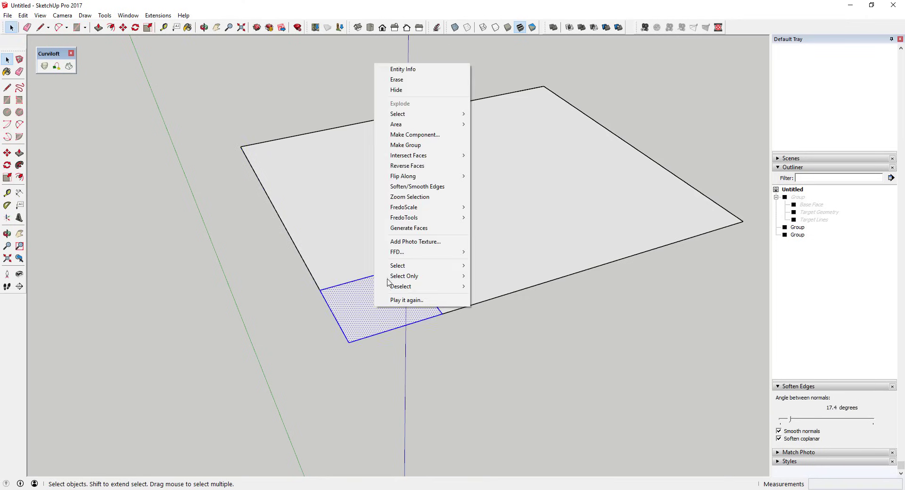
pyautogui.click(428, 135)
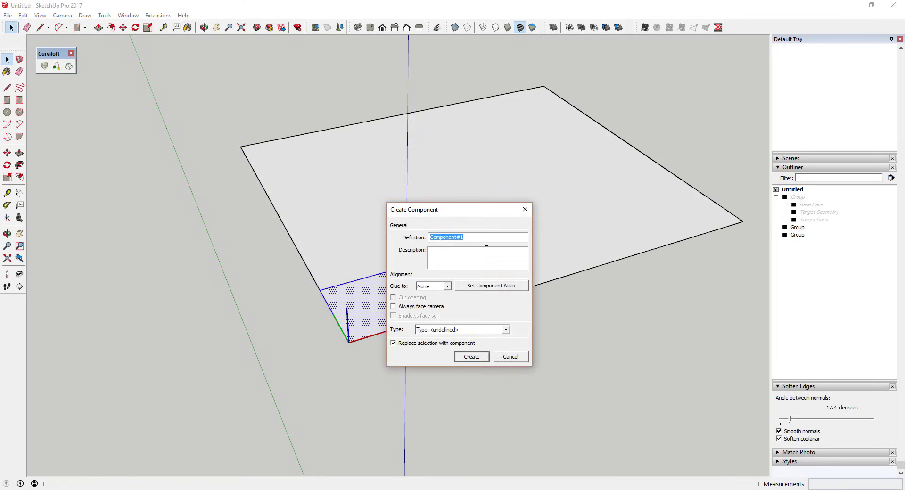
pyautogui.write('Base')
pyautogui.press('Return')
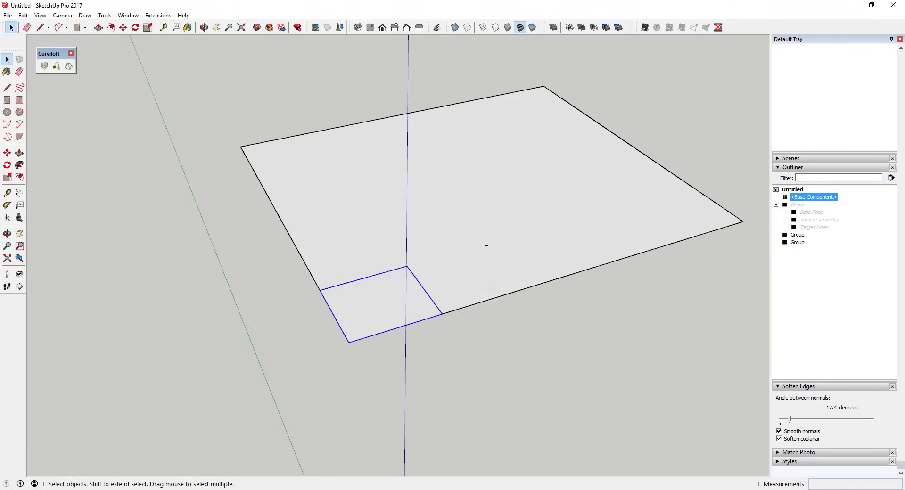
# Try to copy the corner tile component one tile width along the front edge.
pyautogui.press('m')
pyautogui.click(349, 342)
pyautogui.press('ctrl')
pyautogui.click(441, 314)
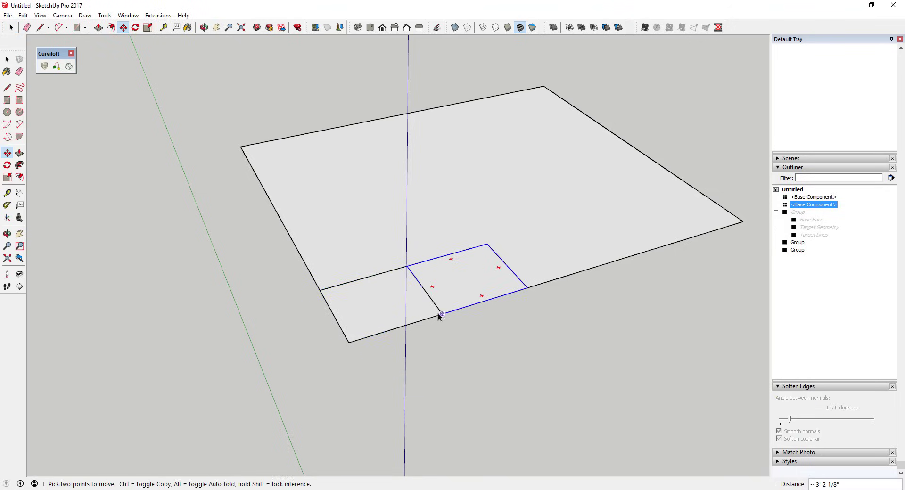
pyautogui.press('space')
pyautogui.hotkey('ctrl', 'z')
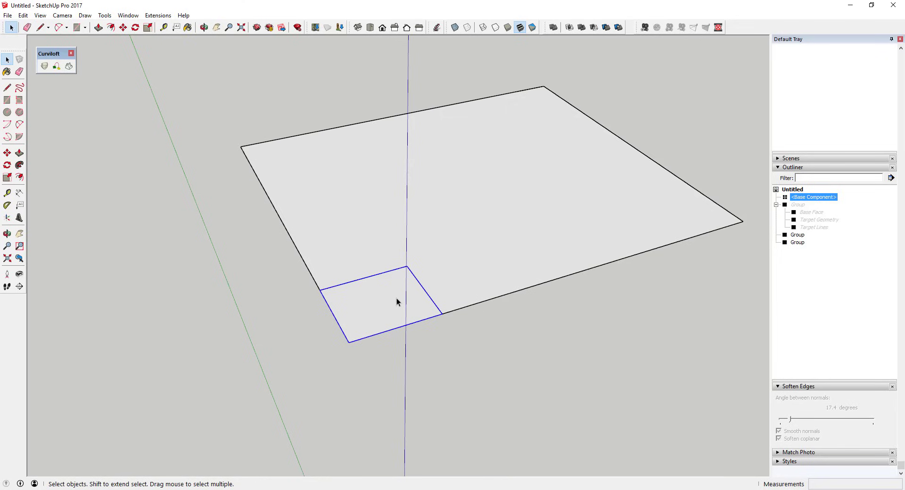
# Copy the corner tile one tile width along the front edge and multiply the copy by 4 to fill the row.
pyautogui.press('m')
pyautogui.click(349, 342)
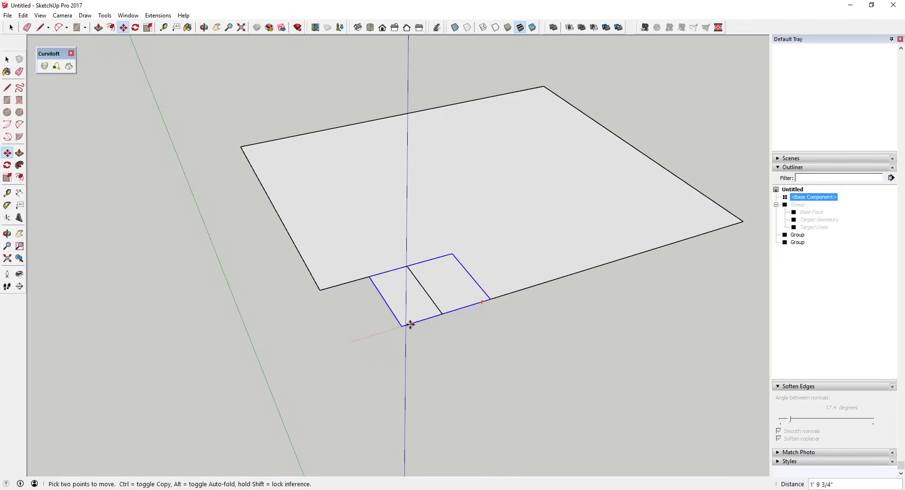
pyautogui.press('ctrl')
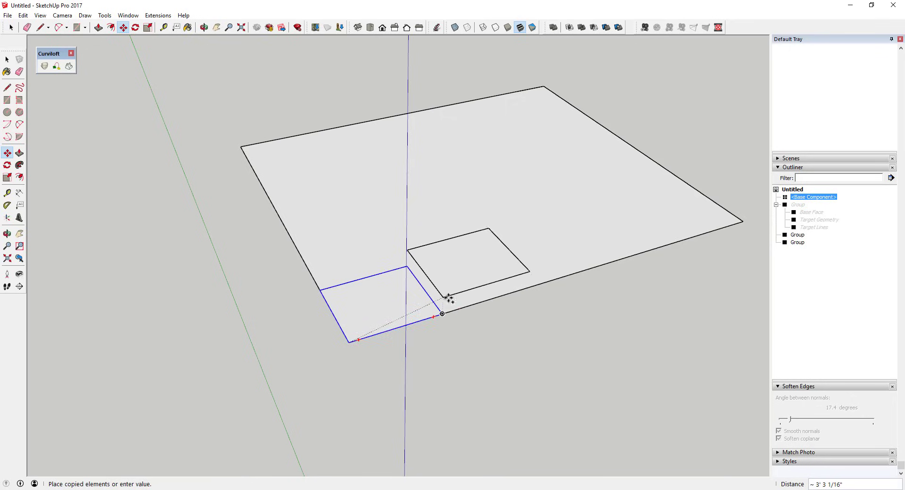
pyautogui.press('ctrl')
pyautogui.press('ctrl')
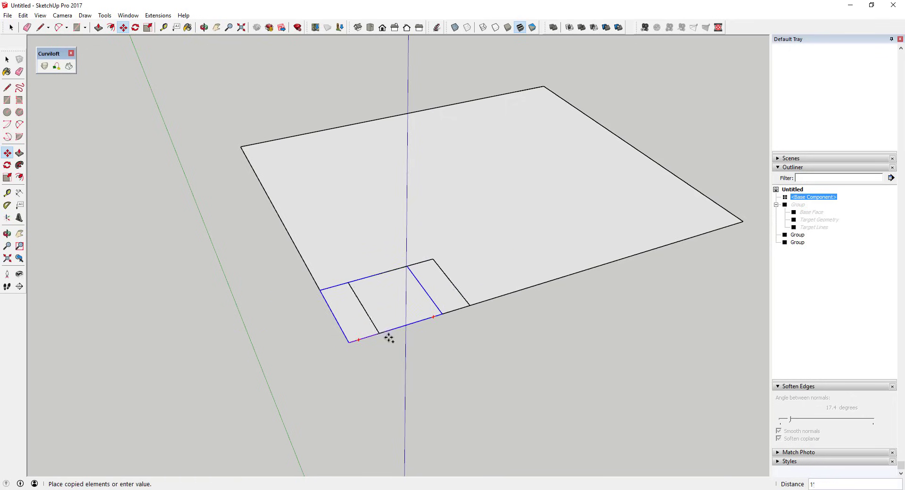
pyautogui.click(442, 315)
pyautogui.write('*5')
pyautogui.press('Return')
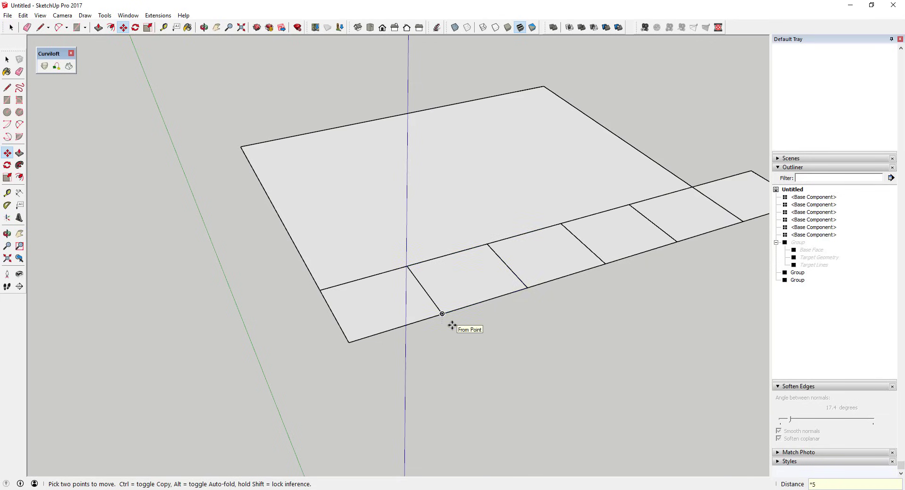
pyautogui.write('*4')
pyautogui.press('Return')
pyautogui.press('space')
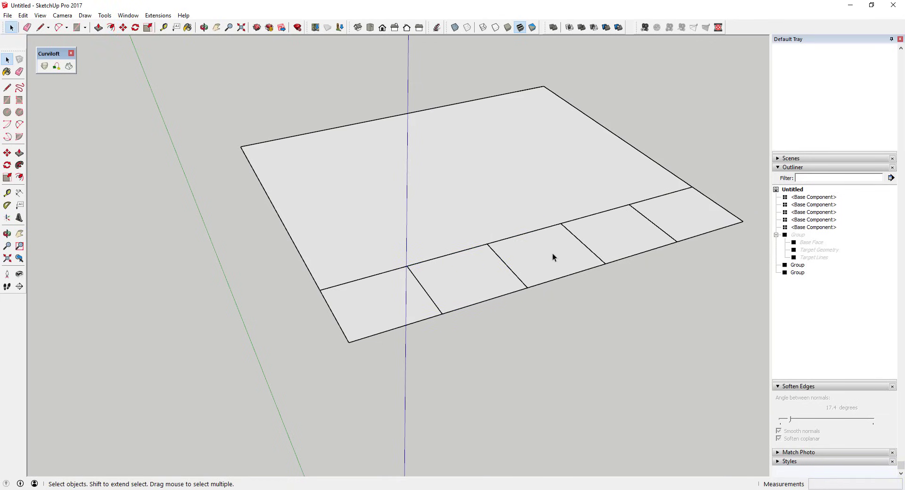
# Copy the whole row of five tiles one tile depth backward and multiply it by 4 to cover the face.
pyautogui.click(425, 292)
pyautogui.keyDown('shift'); pyautogui.click(452, 285); pyautogui.keyUp('shift')
pyautogui.keyDown('shift'); pyautogui.click(559, 258); pyautogui.keyUp('shift')
pyautogui.keyDown('shift'); pyautogui.click(650, 222); pyautogui.keyUp('shift')
pyautogui.keyDown('shift'); pyautogui.click(685, 221); pyautogui.keyUp('shift')
pyautogui.press('m')
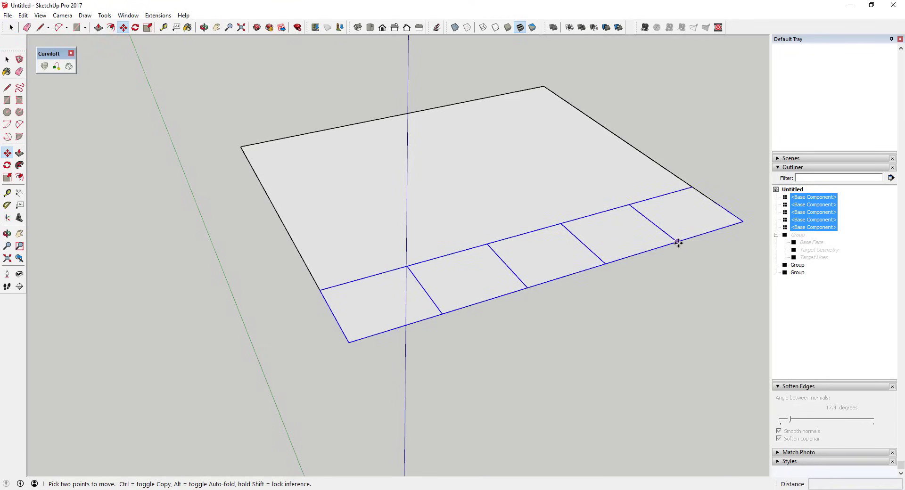
pyautogui.press('ctrl')
pyautogui.click(677, 242)
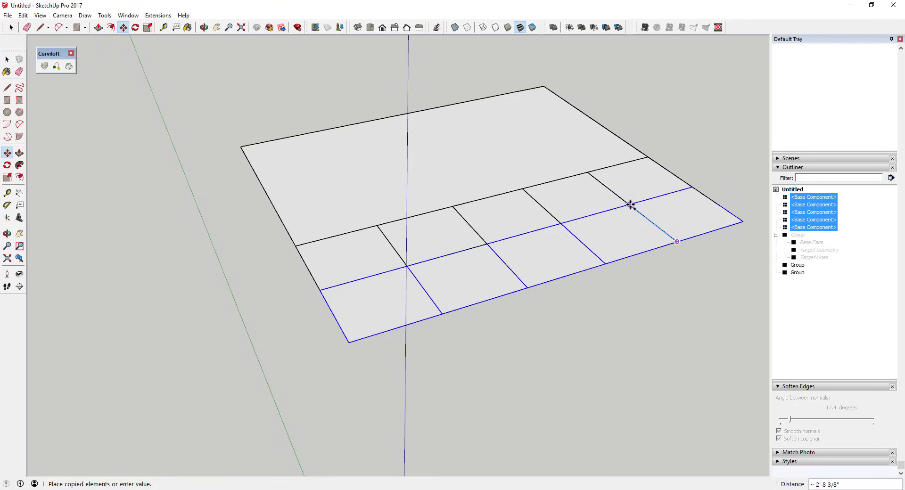
pyautogui.write('*4')
pyautogui.press('Return')
pyautogui.press('space')
# Open the front corner tile component for editing.
pyautogui.click(382, 304)
pyautogui.doubleClick(382, 304)
pyautogui.press('p')
pyautogui.moveTo(380, 310); pyautogui.dragTo(410, 241)
pyautogui.press('Escape')
pyautogui.press('space')
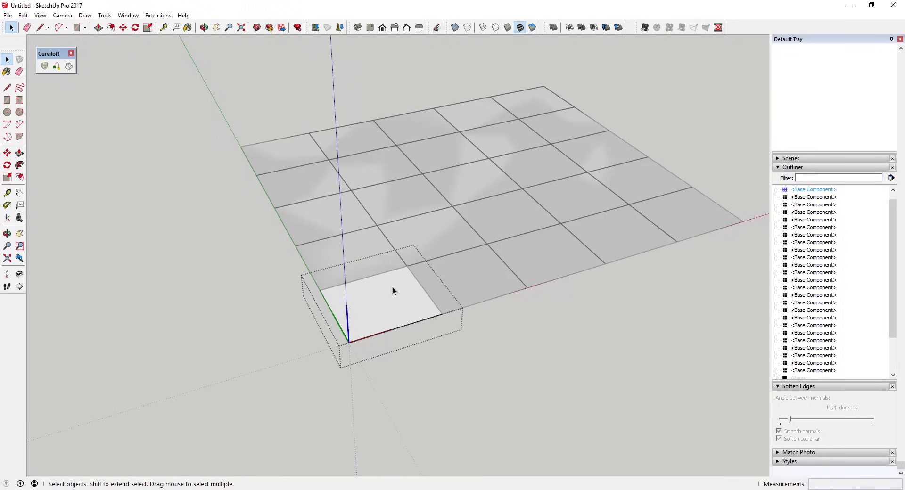
# Draw a circle with a 6" radius centred on the tile corner diagonally opposite the component's origin.
pyautogui.scroll(4, 395, 279)
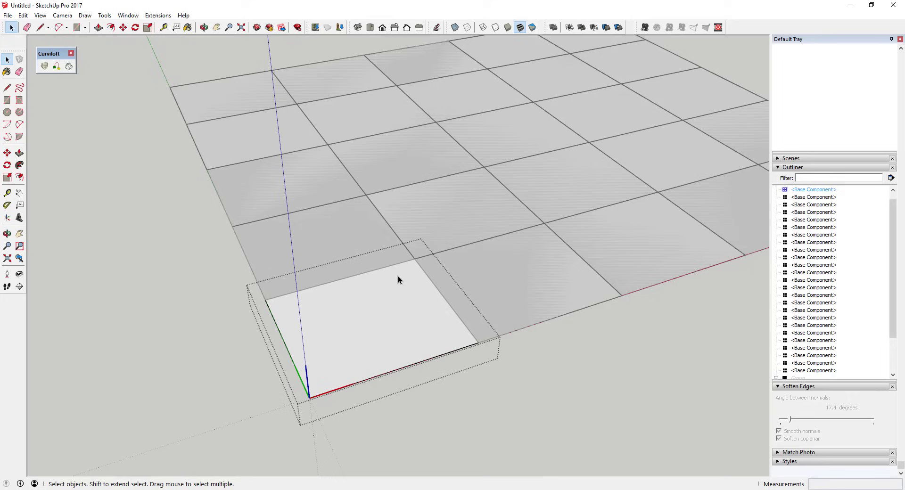
pyautogui.press('c')
pyautogui.click(415, 259)
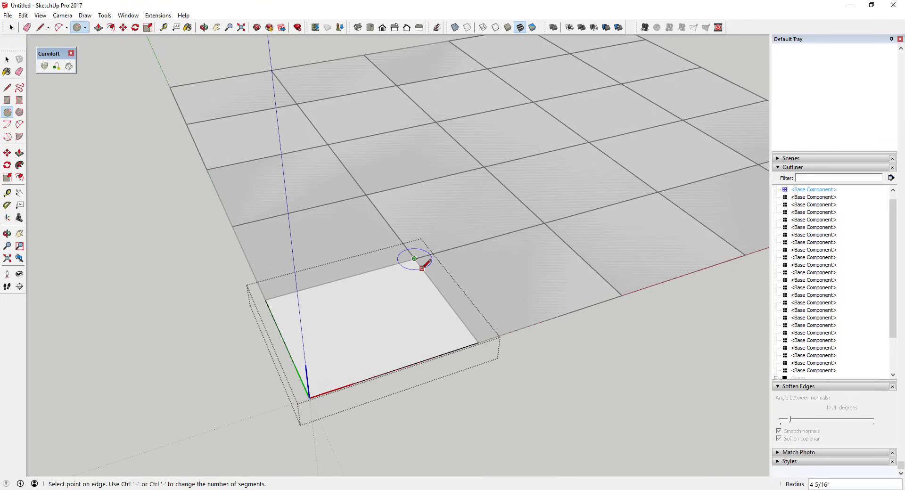
pyautogui.click(423, 267)
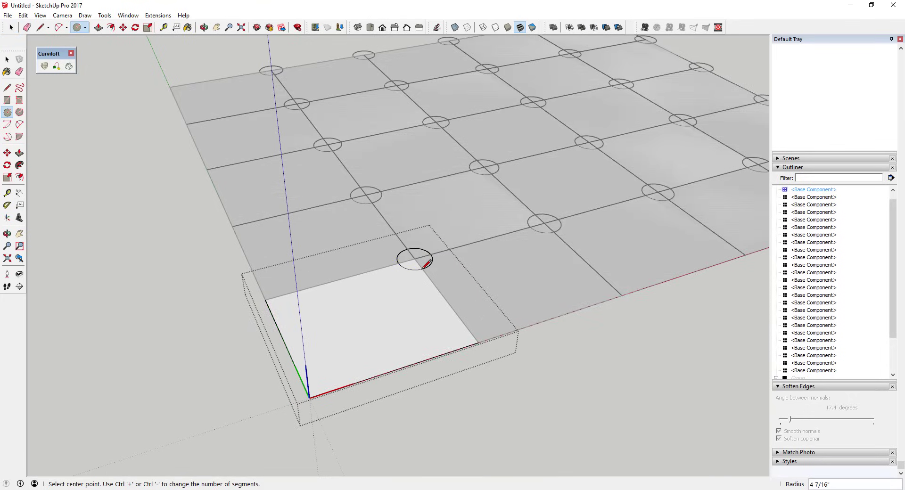
pyautogui.hotkey('ctrl', 'z')
pyautogui.click(414, 258)
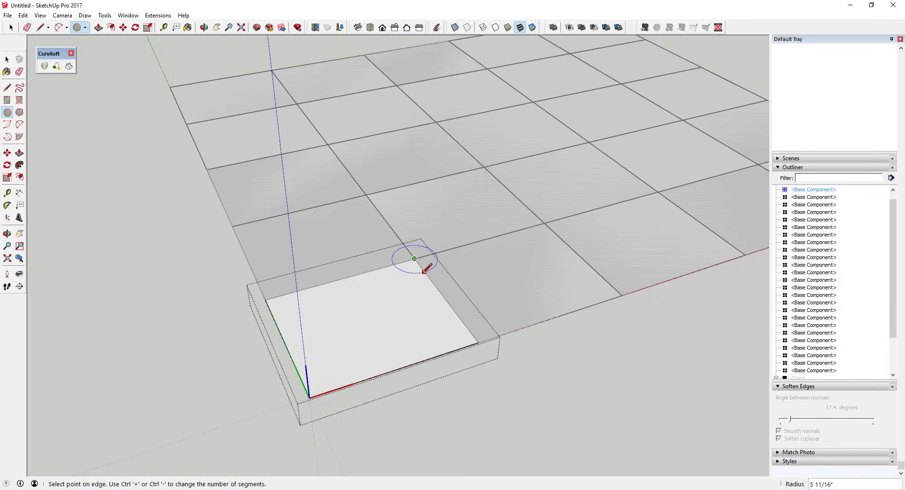
pyautogui.write('6')
pyautogui.press('Return')
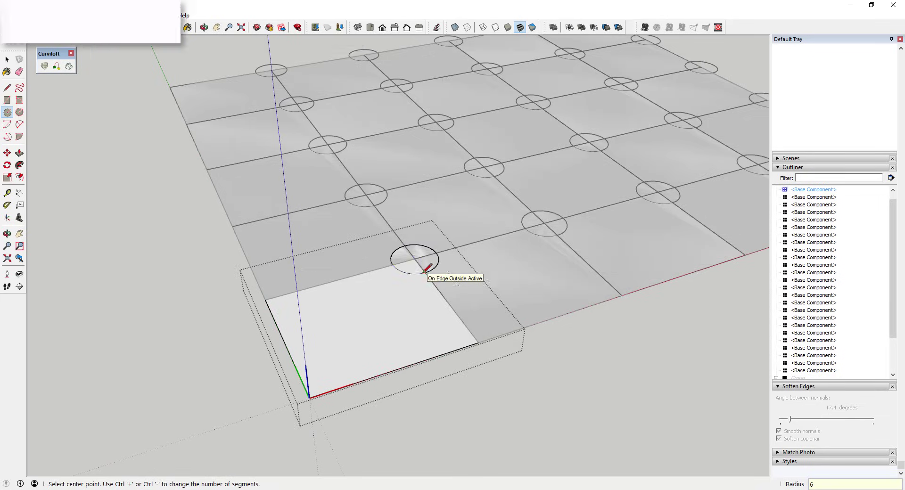
# Draw circles with a 6" radius centred on the other three corners of the tile.
pyautogui.doubleClick(478, 342)
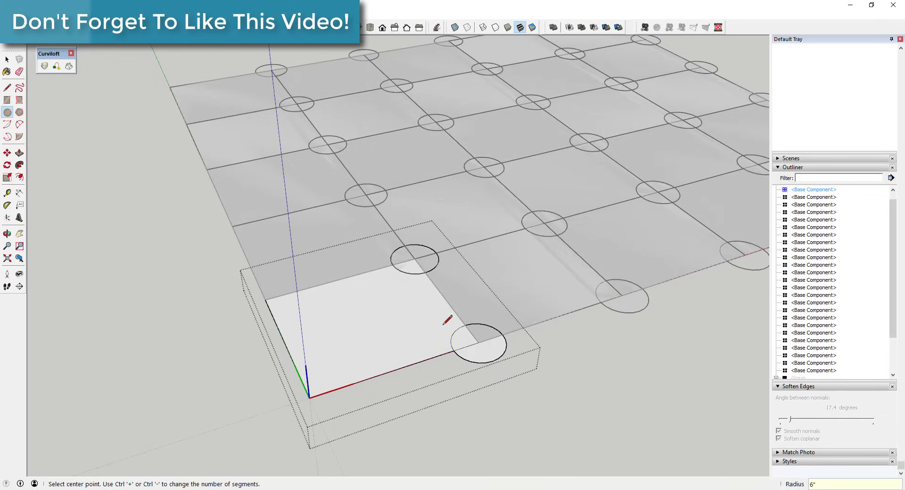
pyautogui.click(309, 397)
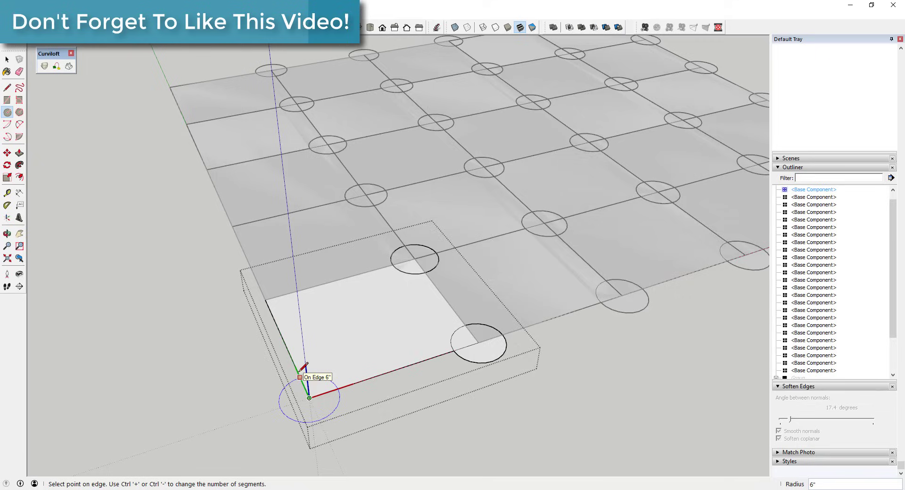
pyautogui.click(303, 373)
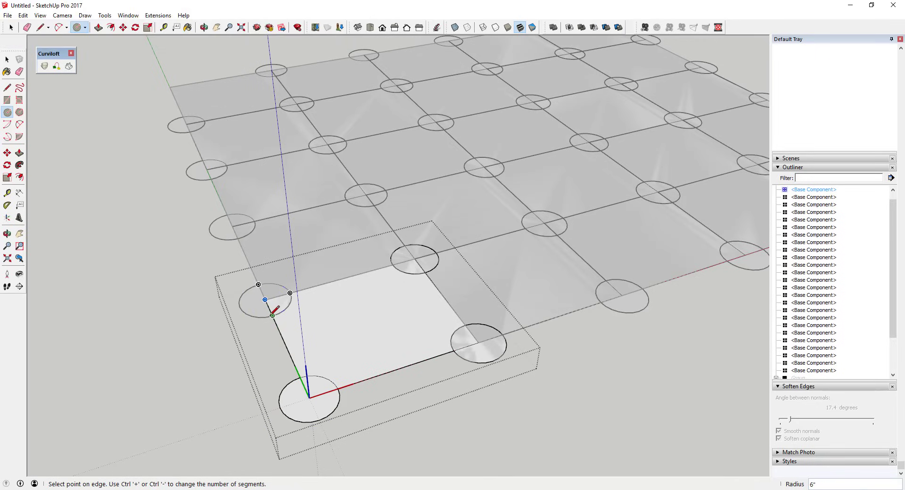
pyautogui.click(273, 315)
pyautogui.press('space')
# Erase the parts of the four corner circles that lie outside the front tile, leaving only the quarter arcs inside it.
pyautogui.press('e')
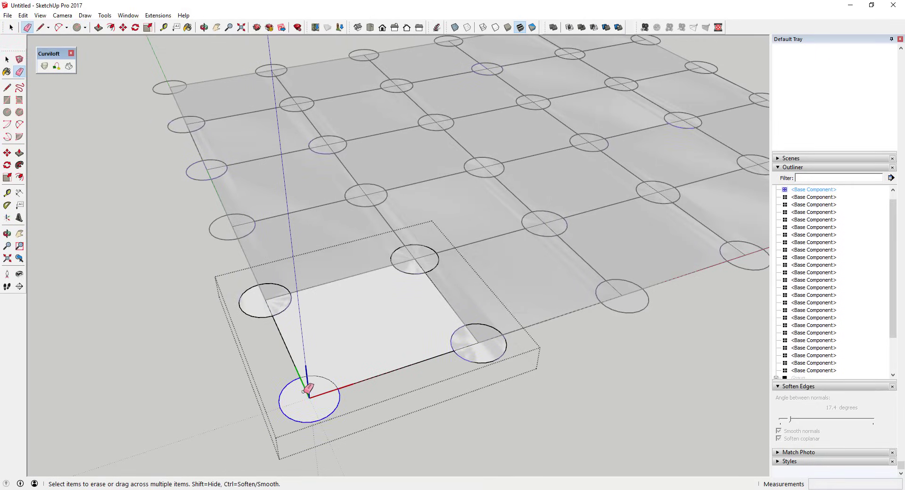
pyautogui.click(325, 395)
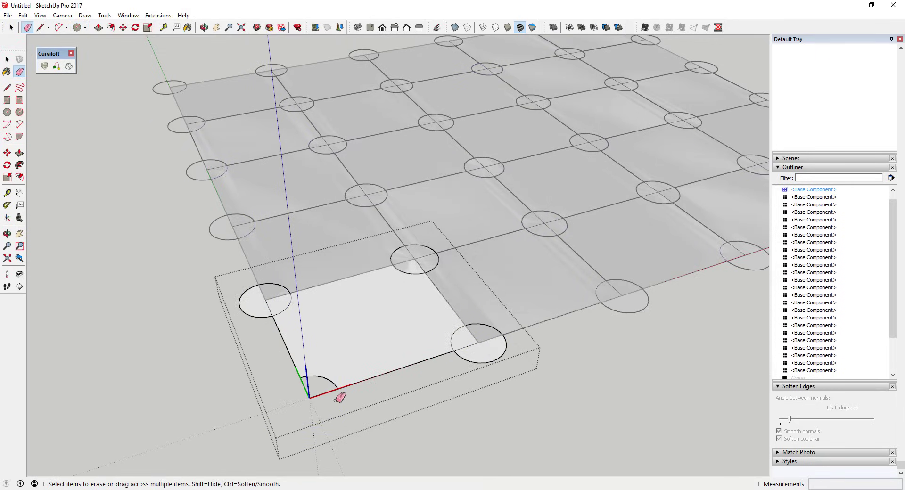
pyautogui.click(484, 334)
pyautogui.click(469, 347)
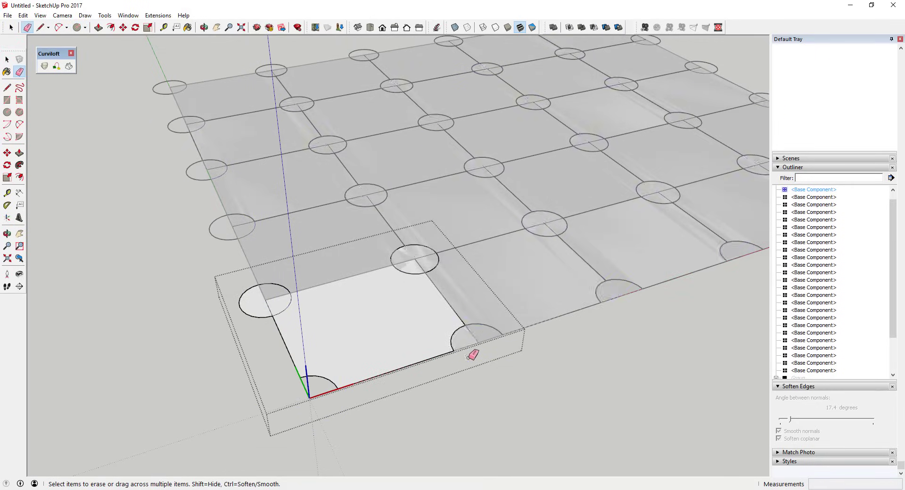
pyautogui.click(415, 256)
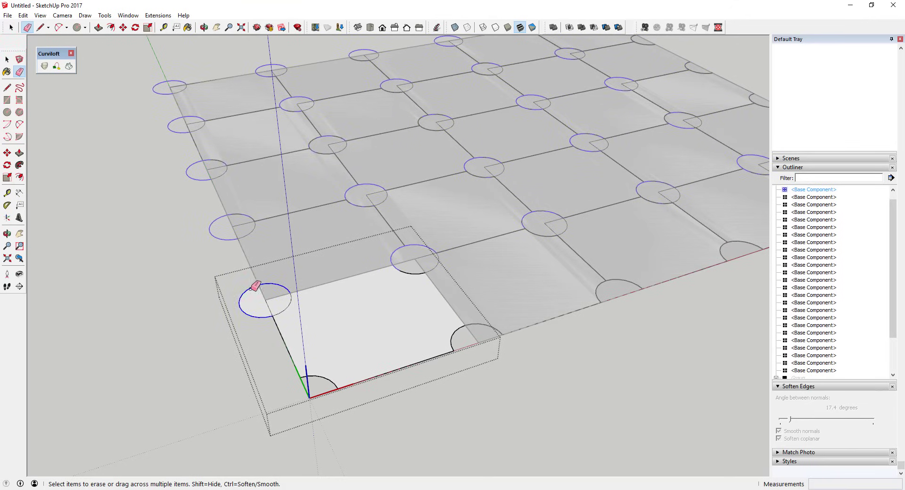
pyautogui.click(268, 308)
pyautogui.click(285, 295)
pyautogui.press('space')
pyautogui.click(364, 332)
pyautogui.press('p')
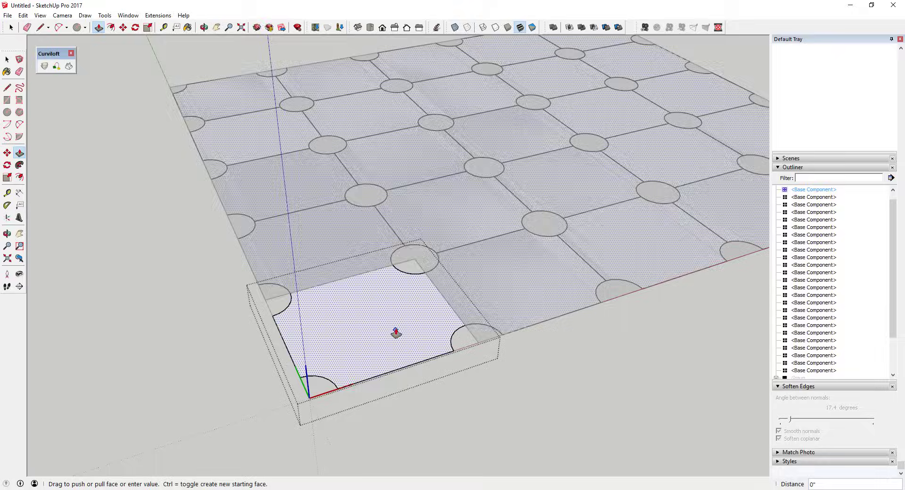
pyautogui.click(396, 336)
pyautogui.press('Escape')
pyautogui.press('space')
# Close the front tile component.
pyautogui.press('e')
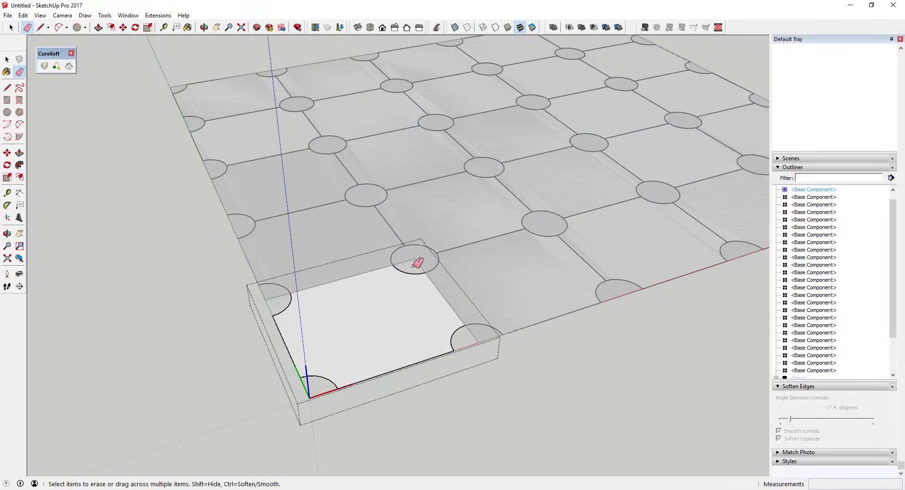
pyautogui.press('space')
pyautogui.press('Escape')
# Try to erase the loose edges crossing the circular cut-out at the front tile's inner corner.
pyautogui.press('e')
pyautogui.click(416, 260)
pyautogui.scroll(-3, 415, 259)
pyautogui.press('space')
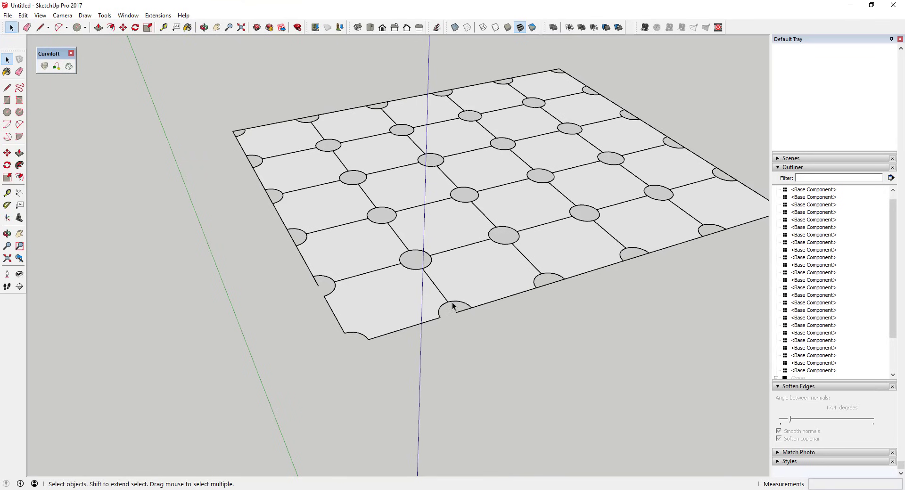
pyautogui.hotkey('ctrl', 'z')
# Delete the loose leftover face and edges lying outside the tile components.
pyautogui.tripleClick(423, 263)
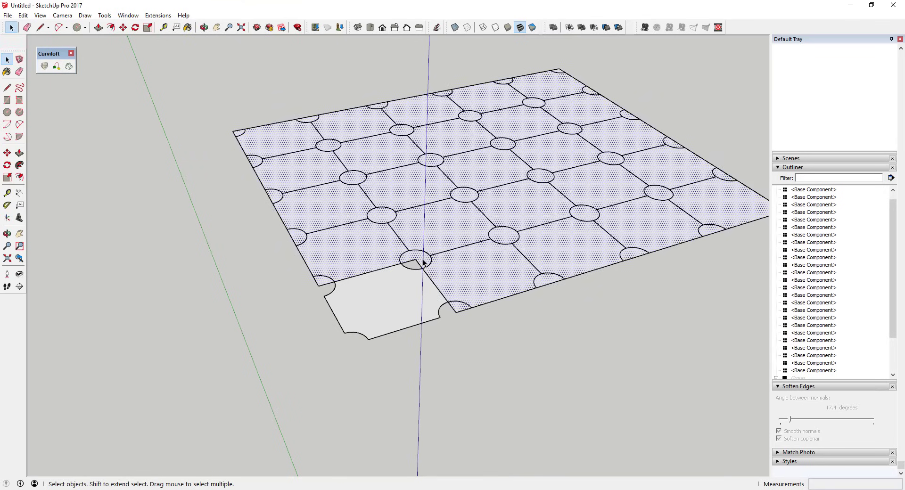
pyautogui.hotkey('ctrl', 'y')
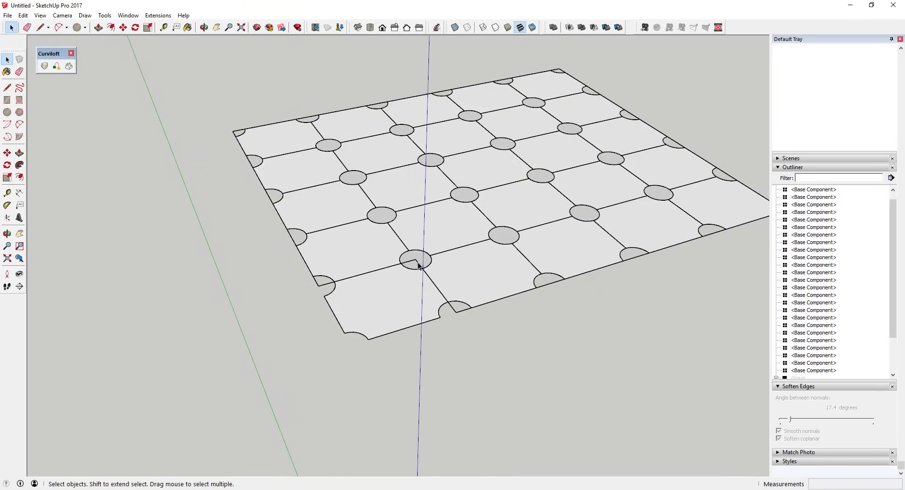
pyautogui.press('e')
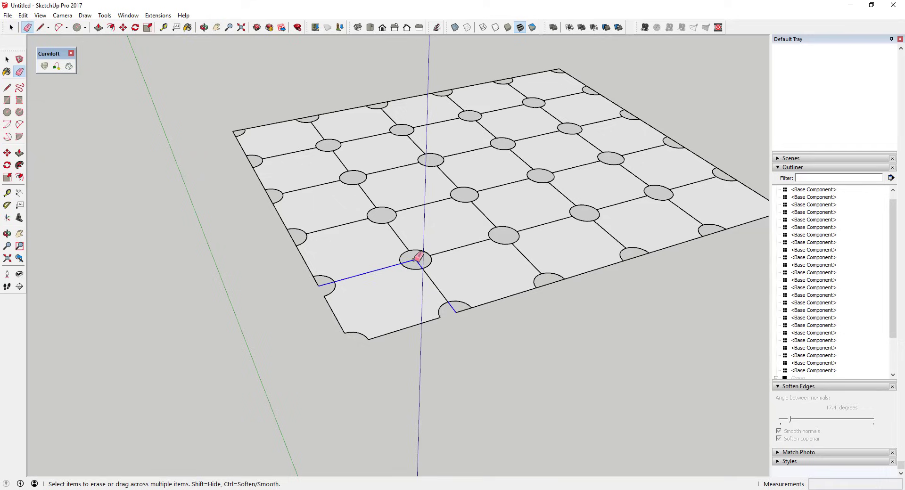
pyautogui.press('space')
pyautogui.click(291, 237)
pyautogui.press('Delete')
# Open the front corner tile component and draw a circle with a 6" radius at the centre of its face.
pyautogui.click(388, 302)
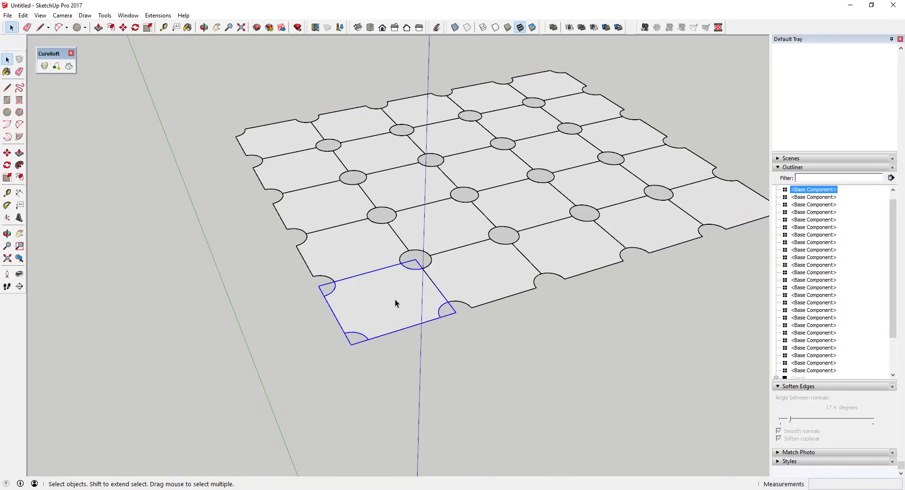
pyautogui.doubleClick(395, 299)
pyautogui.press('c')
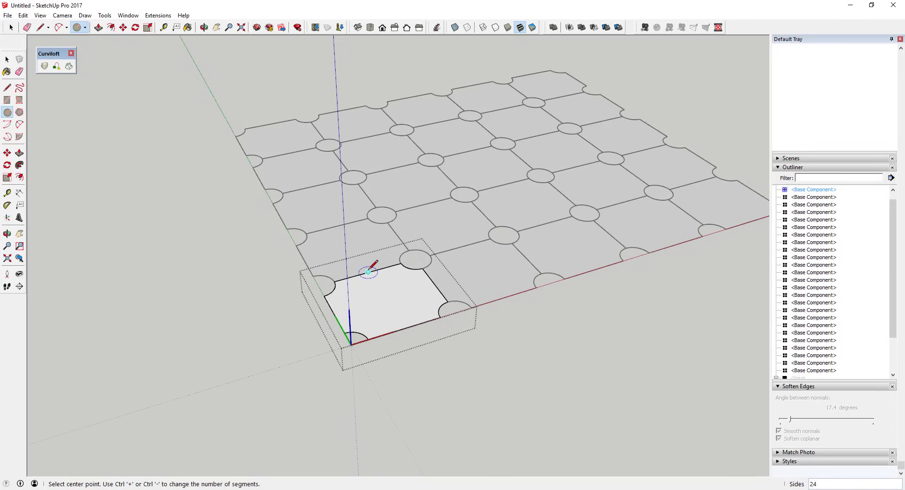
pyautogui.click(386, 299)
pyautogui.click(402, 299)
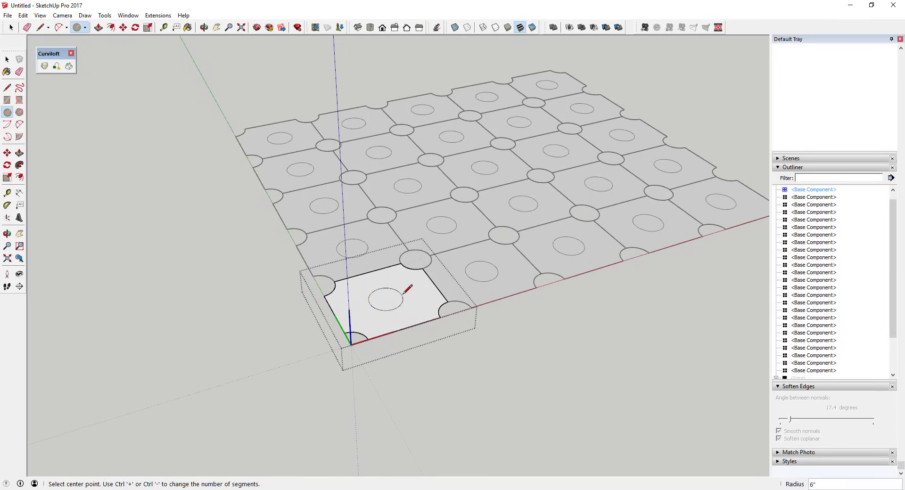
# Push/Pull the tile face around the centre circle up by 2".
pyautogui.press('space')
pyautogui.press('p')
pyautogui.click(402, 306)
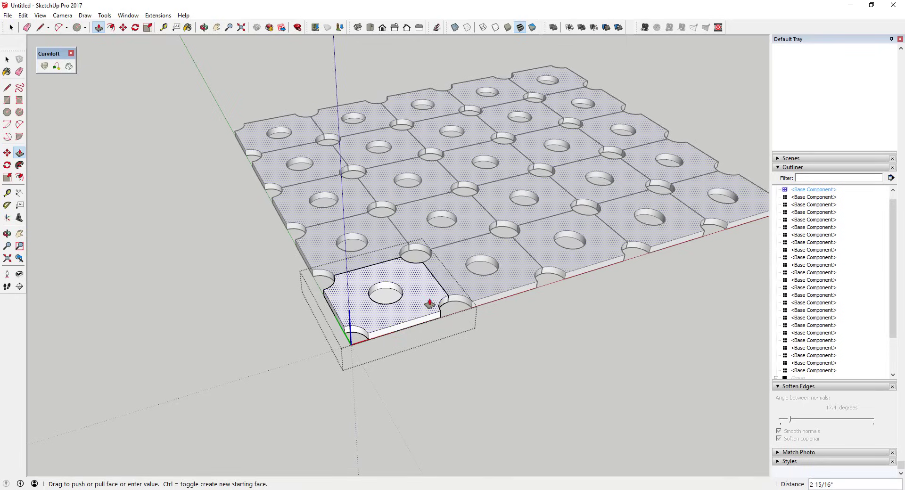
pyautogui.write('2')
pyautogui.press('Return')
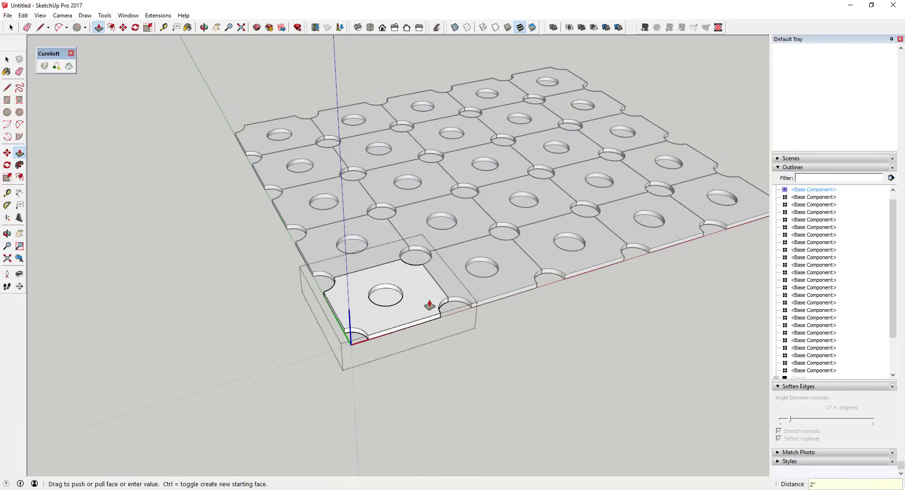
# Close the tile component and combine all the tiles into a single group.
pyautogui.press('space')
pyautogui.moveTo(485, 354); pyautogui.dragTo(477, 256, button='middle')
pyautogui.click(478, 255)
pyautogui.scroll(-2, 546, 245)
pyautogui.hotkey('ctrl', 'a')
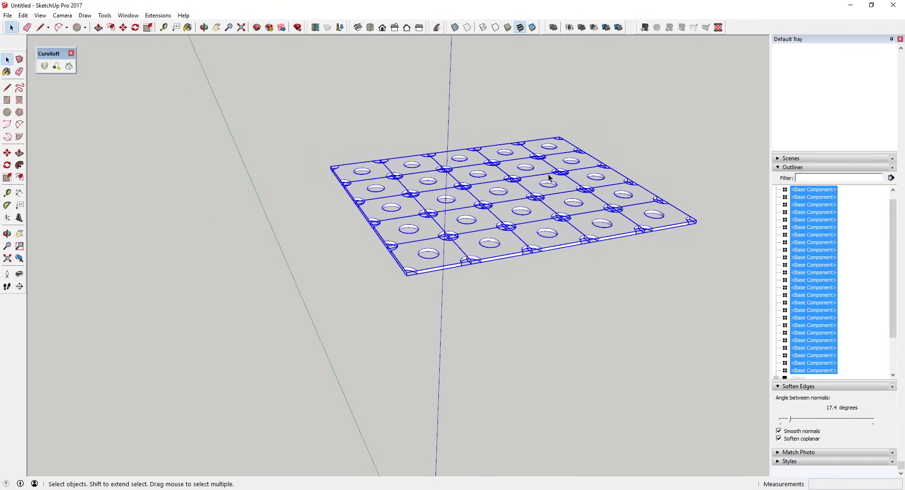
pyautogui.rightClick(498, 205)
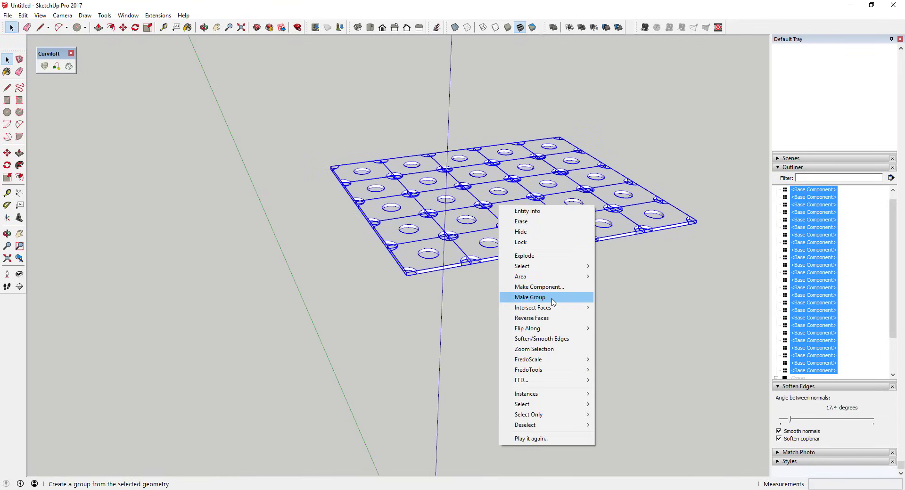
pyautogui.moveTo(254, 86); pyautogui.dragTo(681, 283)
pyautogui.rightClick(519, 210)
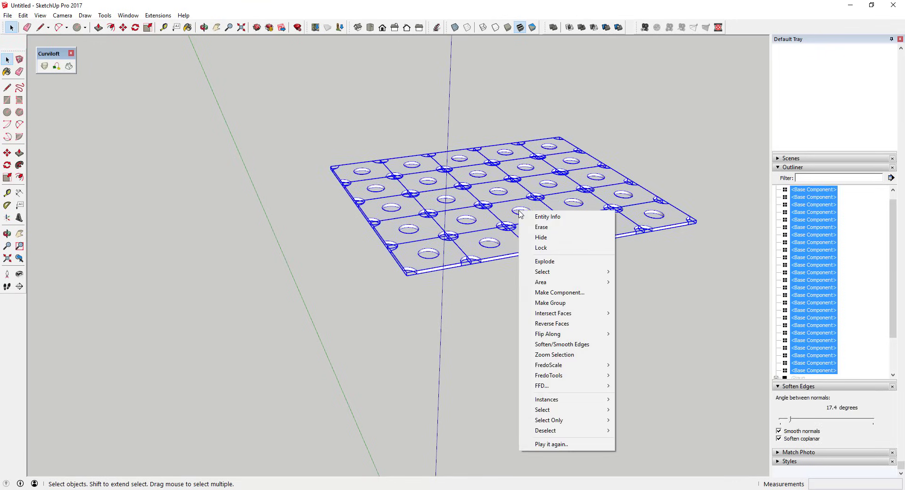
pyautogui.click(561, 304)
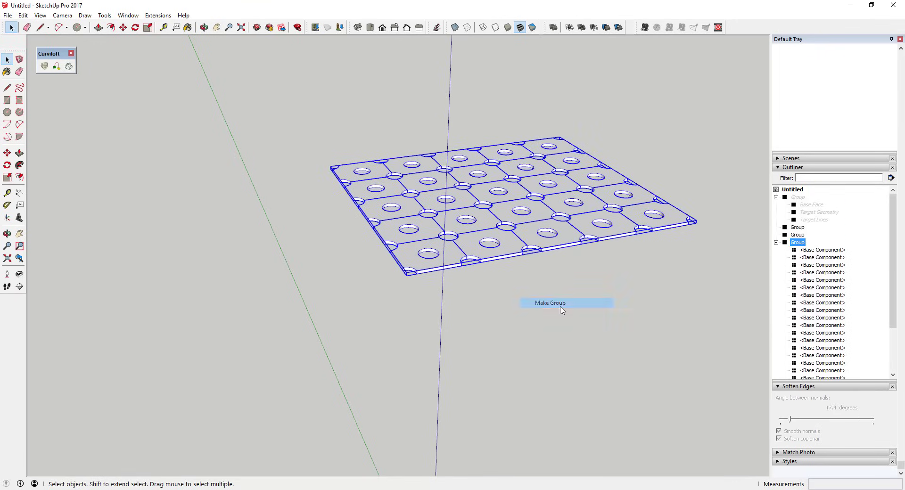
# Unhide all hidden geometry, including the wavy target surface and its connecting lines.
pyautogui.click(23, 15)
pyautogui.moveTo(23, 15)
pyautogui.moveTo(71, 148)
pyautogui.click(177, 170)
pyautogui.moveTo(511, 248); pyautogui.dragTo(642, 233, button='middle')
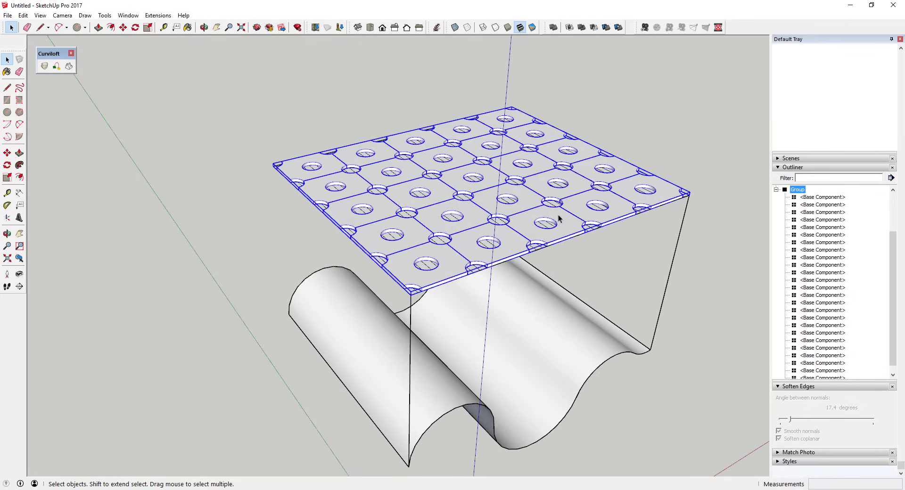
# Try to run Flowify on the tile group together with the group holding the base face, target geometry and target lines.
pyautogui.click(777, 189)
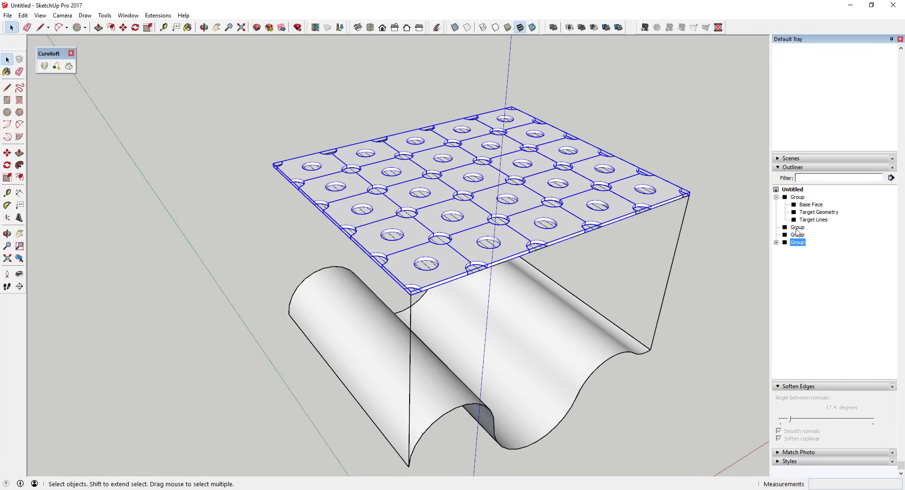
pyautogui.keyDown('shift'); pyautogui.click(529, 324); pyautogui.keyUp('shift')
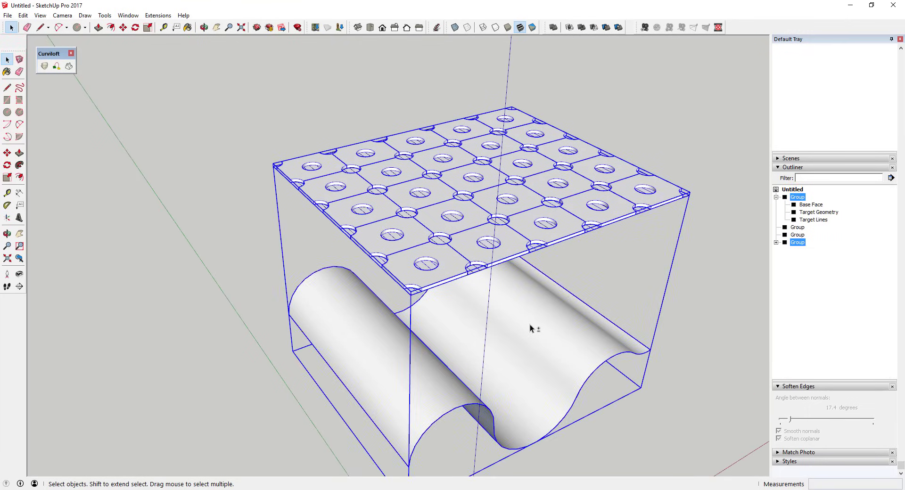
pyautogui.click(157, 15)
pyautogui.moveTo(193, 167)
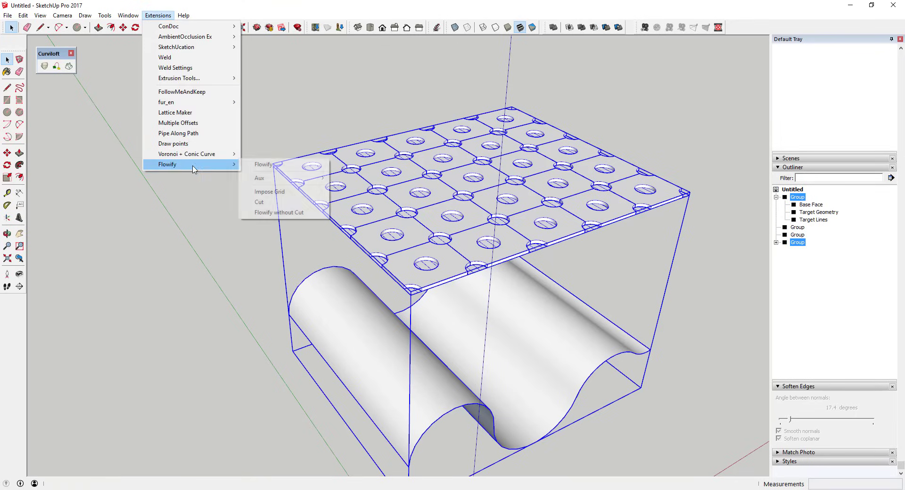
pyautogui.click(273, 164)
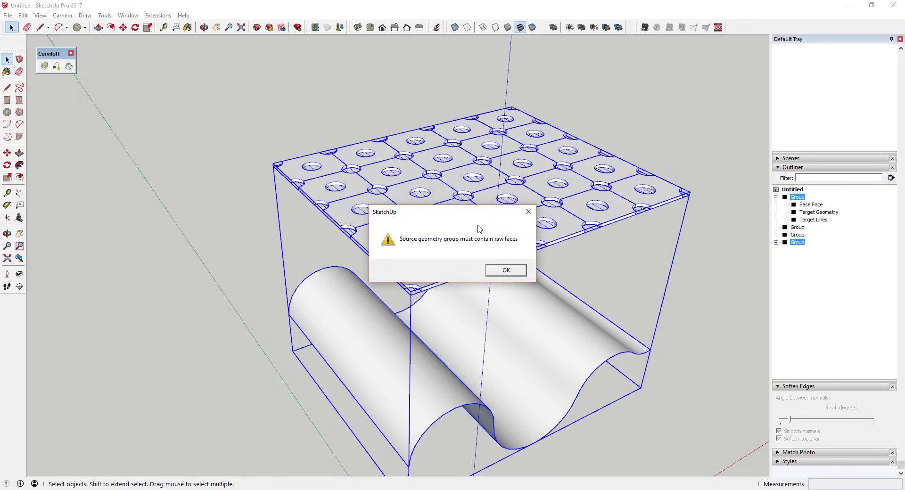
pyautogui.click(505, 271)
# Open the tile group and explode all its tile components into raw geometry.
pyautogui.doubleClick(515, 242)
pyautogui.click(516, 241)
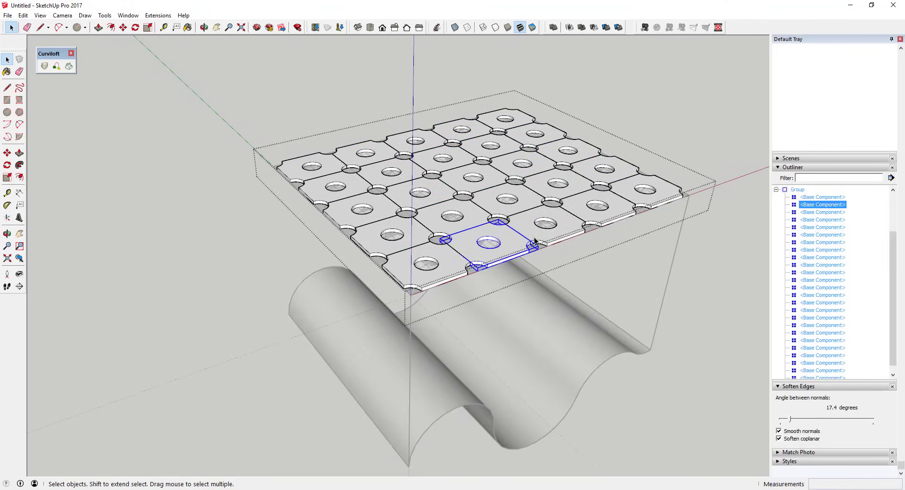
pyautogui.moveTo(533, 240); pyautogui.dragTo(577, 223, button='middle')
pyautogui.click(542, 225)
pyautogui.click(524, 200)
pyautogui.click(545, 186)
pyautogui.click(534, 174)
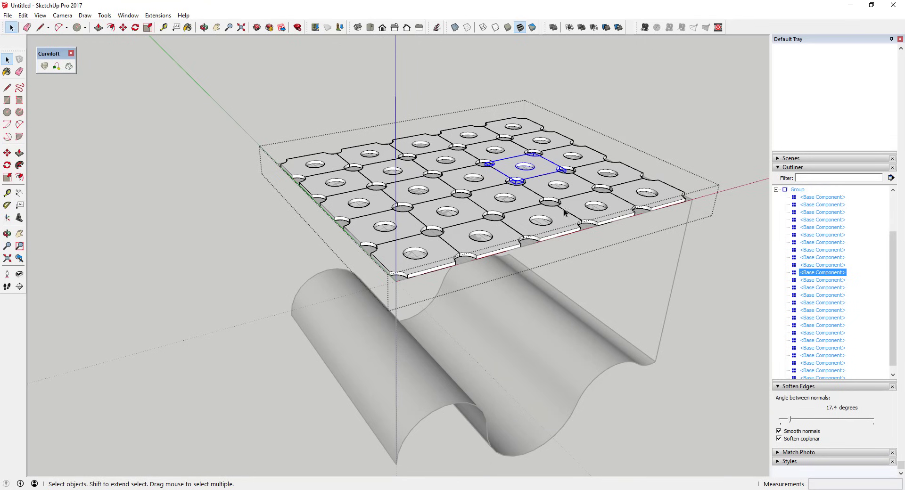
pyautogui.hotkey('ctrl', 'a')
pyautogui.rightClick(463, 176)
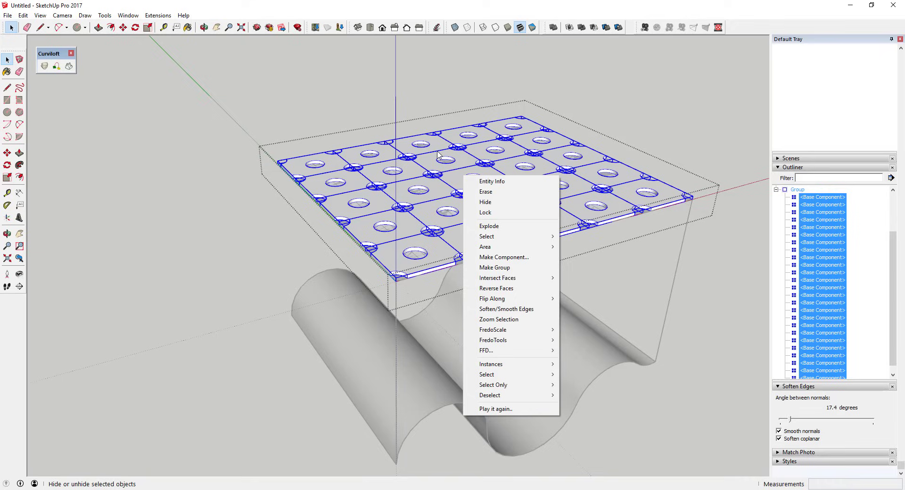
pyautogui.click(498, 230)
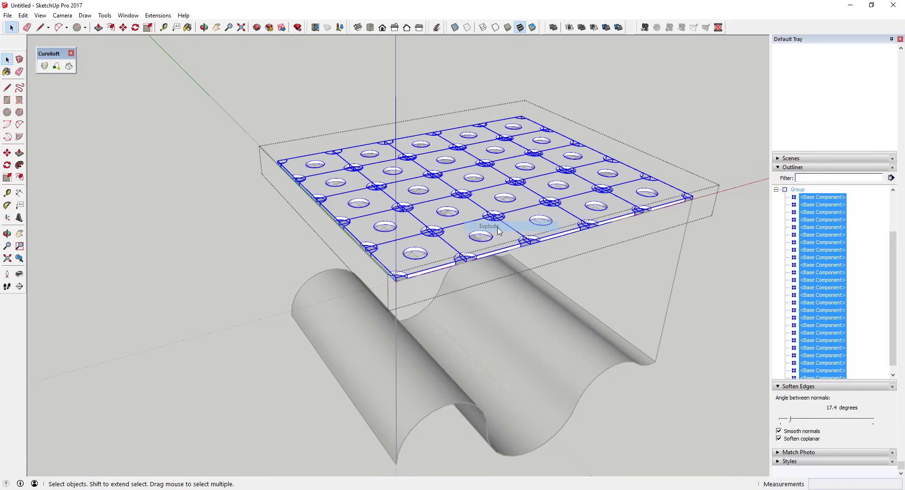
# Check that individual faces of the exploded tiles can be selected directly inside the group.
pyautogui.click(463, 236)
pyautogui.click(460, 219)
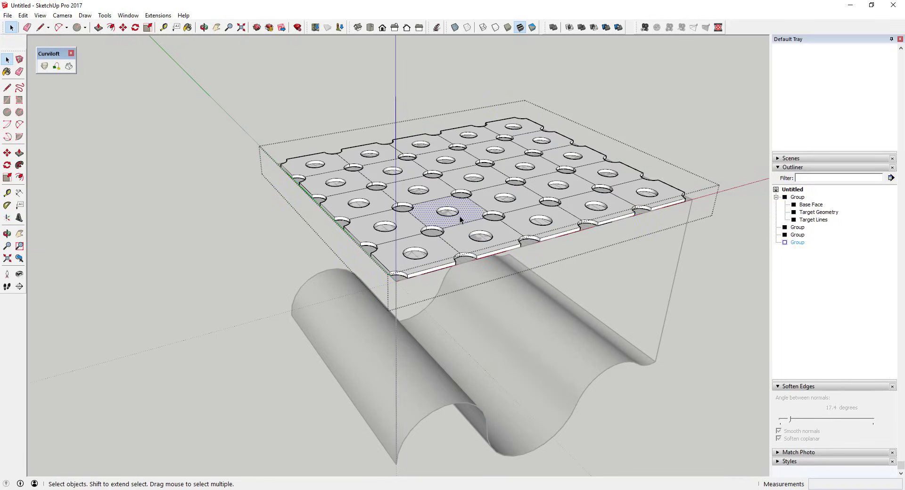
pyautogui.click(496, 201)
pyautogui.click(494, 178)
pyautogui.click(508, 150)
pyautogui.click(470, 135)
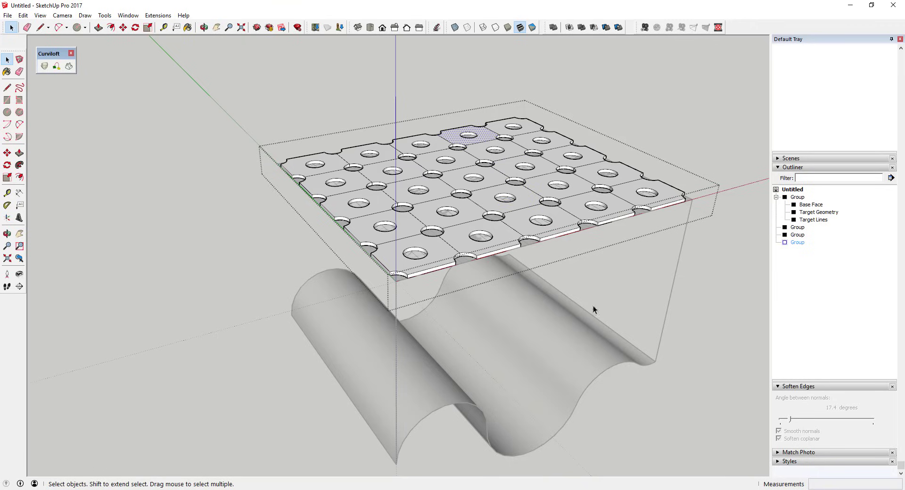
# Close the tile group, select it together with the wavy target surface group, and run Flowify on both.
pyautogui.click(722, 256)
pyautogui.click(518, 233)
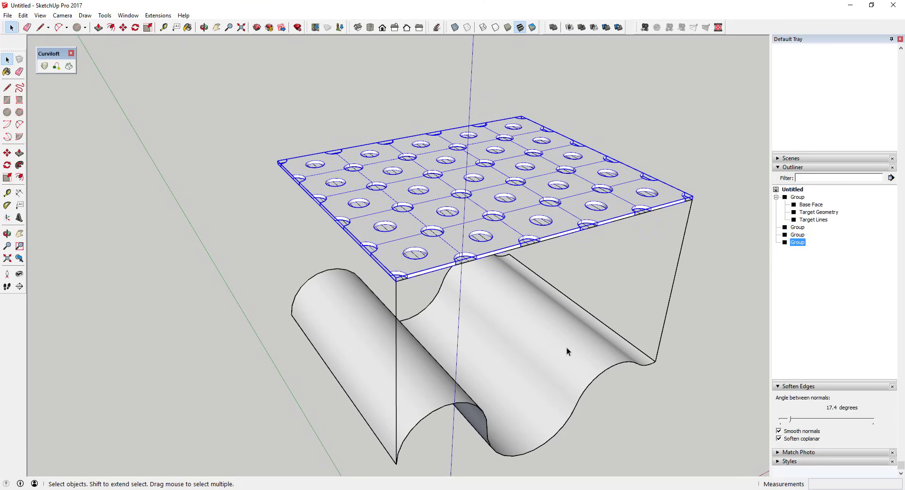
pyautogui.keyDown('shift'); pyautogui.click(566, 331); pyautogui.keyUp('shift')
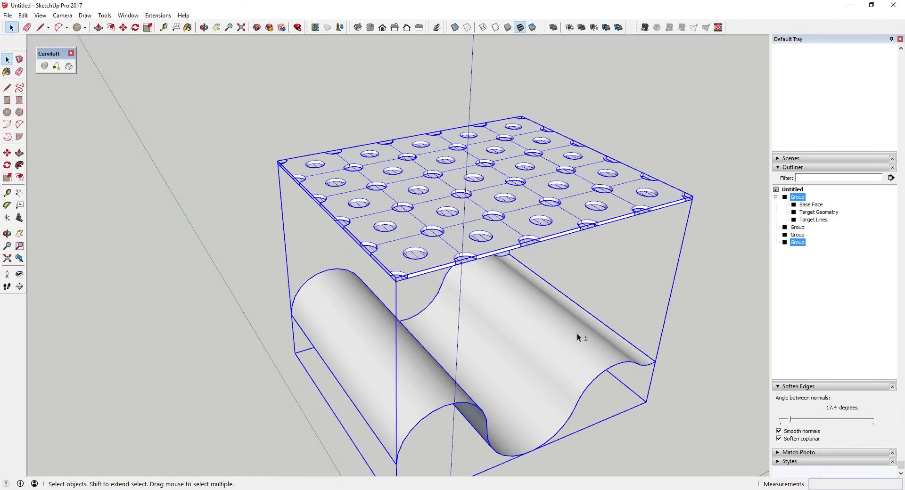
pyautogui.click(158, 15)
pyautogui.moveTo(198, 168)
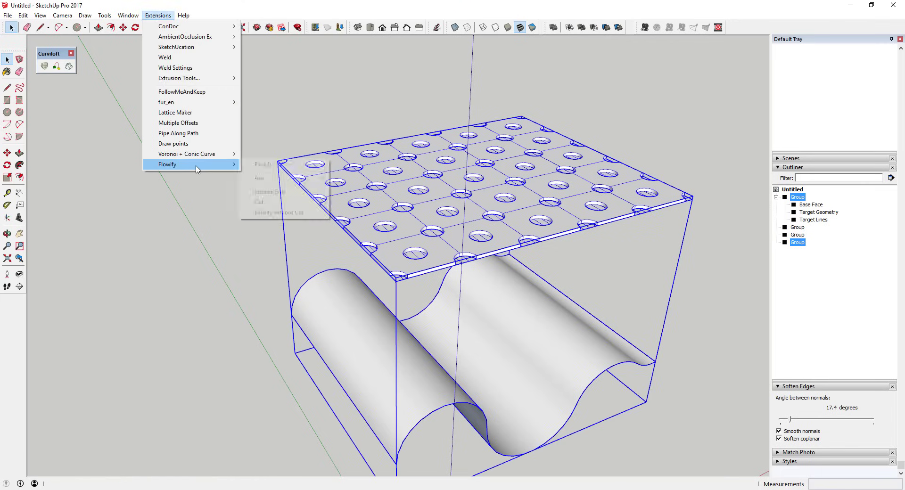
pyautogui.click(272, 165)
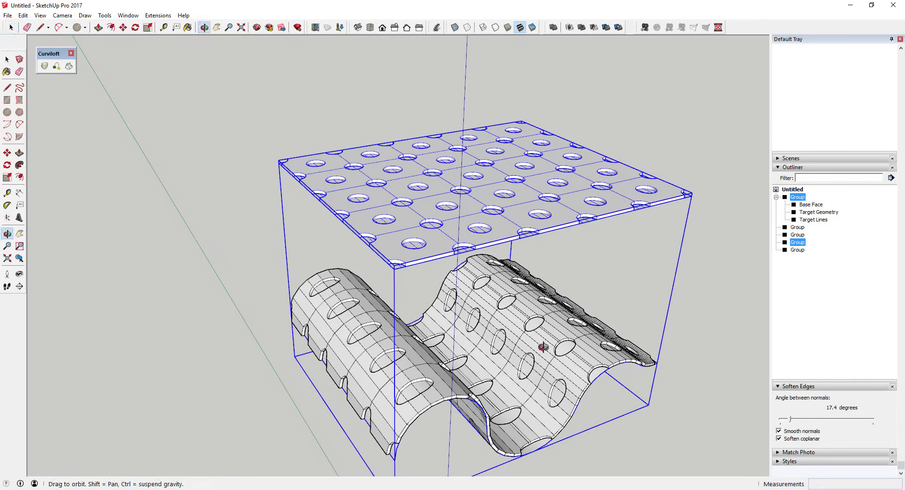
pyautogui.moveTo(532, 291); pyautogui.dragTo(409, 357, button='middle')
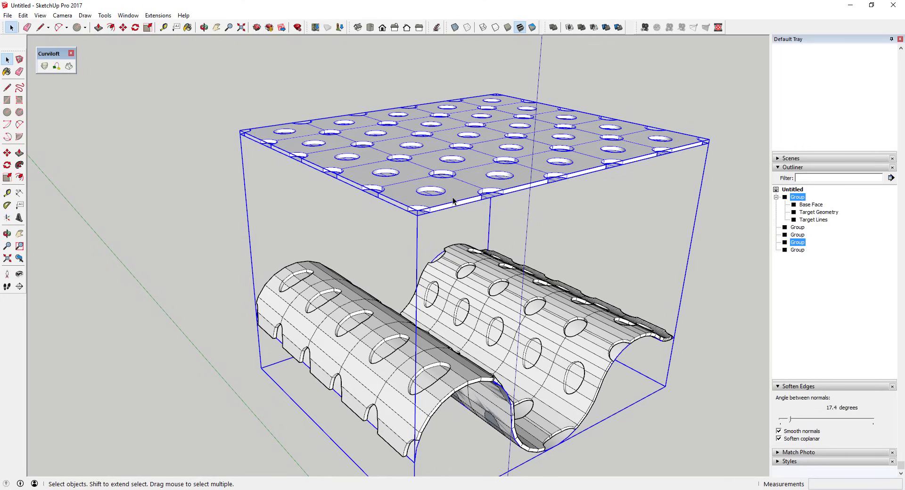
# Hide the flat tile group and the group holding the base face, target geometry and target lines.
pyautogui.rightClick(798, 199)
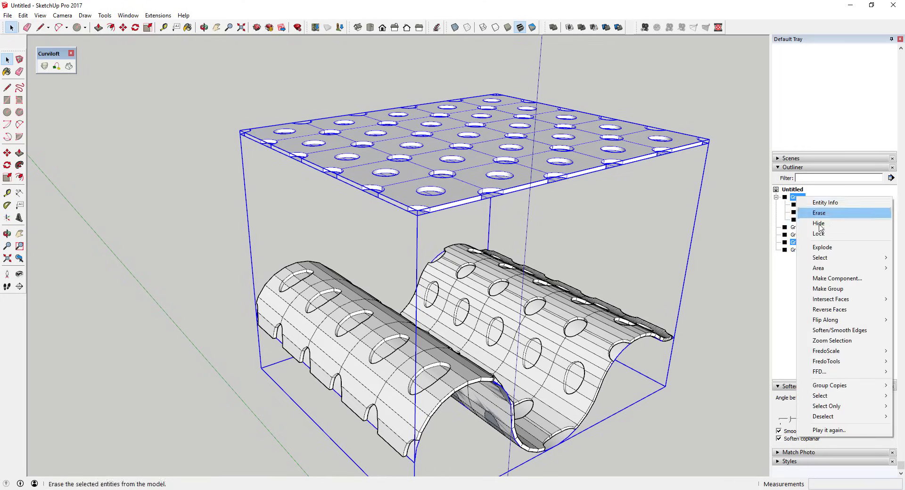
pyautogui.click(812, 222)
pyautogui.moveTo(556, 325); pyautogui.dragTo(561, 372, button='middle')
# Open the flowed wavy group and erase the leftover edges and faces closing the circular holes along one row.
pyautogui.click(548, 333)
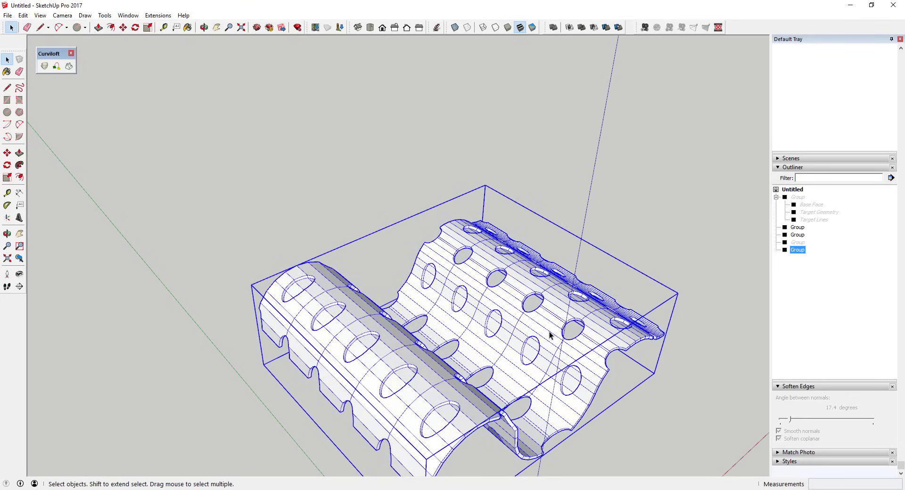
pyautogui.doubleClick(548, 329)
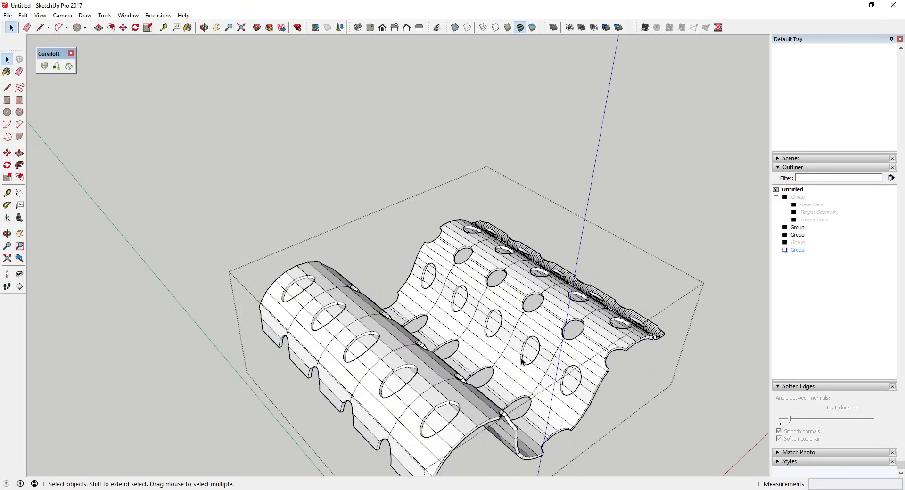
pyautogui.scroll(5, 538, 344)
pyautogui.press('e')
pyautogui.click(540, 350)
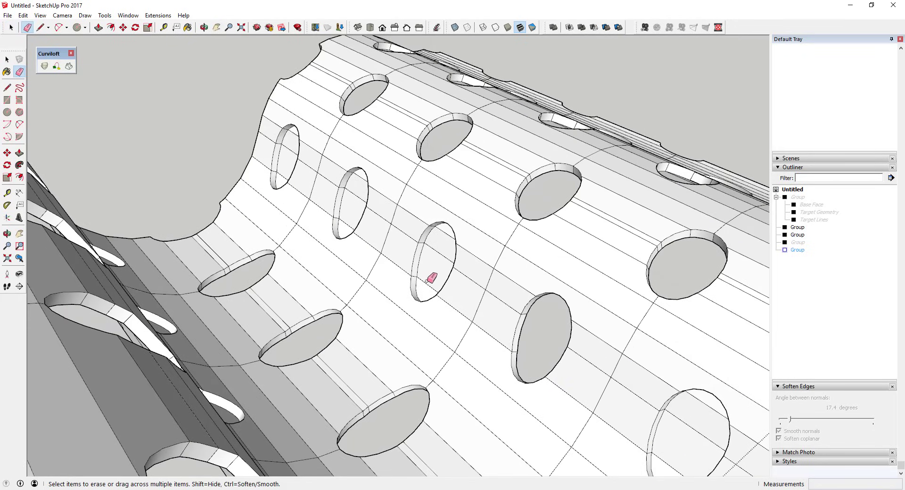
pyautogui.click(447, 234)
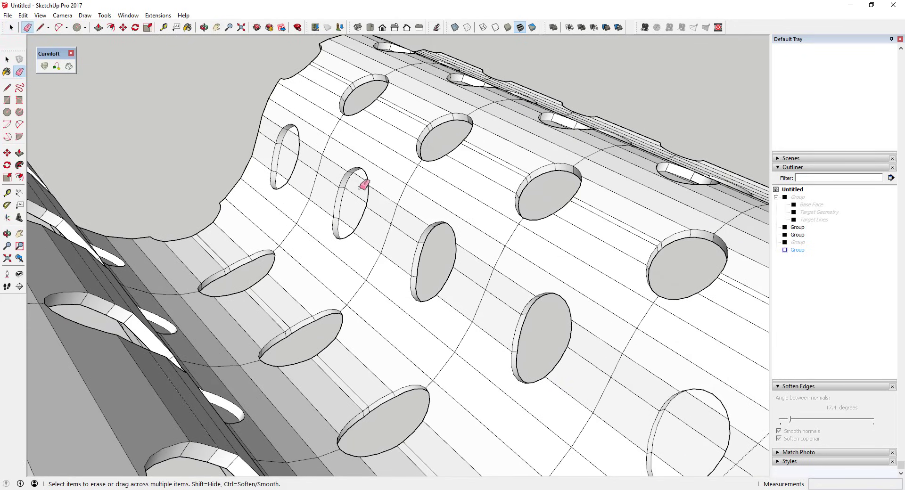
pyautogui.moveTo(362, 176); pyautogui.dragTo(341, 229)
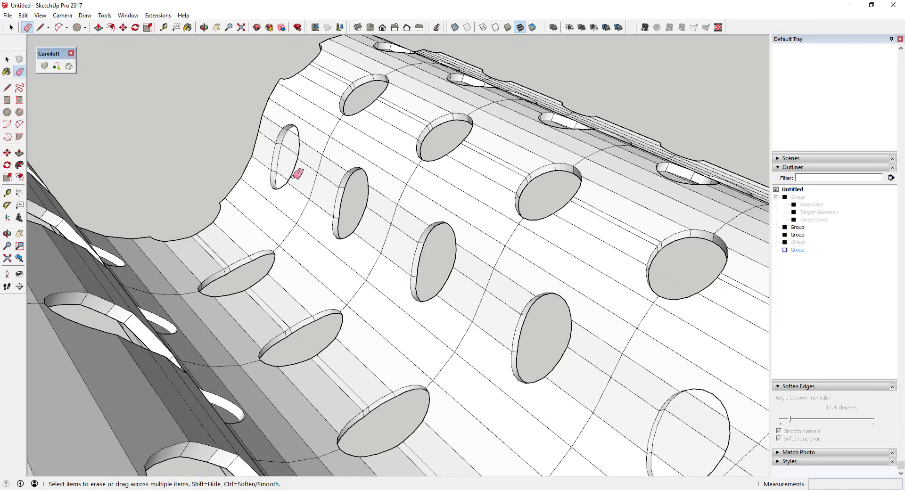
pyautogui.moveTo(283, 175); pyautogui.dragTo(293, 133)
# Erase the leftover edges filling the remaining circular holes on the other side of the wavy surface and close the group.
pyautogui.moveTo(337, 177)
pyautogui.mouseDown(button='middle')
pyautogui.moveTo(390, 226)
pyautogui.moveTo(465, 344)
pyautogui.moveTo(360, 353)
pyautogui.mouseUp(button='middle')
pyautogui.scroll(3, 192, 380)
pyautogui.moveTo(192, 380); pyautogui.dragTo(269, 330)
pyautogui.scroll(-3, 269, 330)
pyautogui.moveTo(471, 398)
pyautogui.mouseDown(button='middle')
pyautogui.moveTo(478, 353)
pyautogui.moveTo(353, 385)
pyautogui.moveTo(402, 381)
pyautogui.moveTo(330, 317)
pyautogui.moveTo(355, 276)
pyautogui.mouseUp(button='middle')
pyautogui.scroll(6, 667, 222)
pyautogui.scroll(-5, 569, 321)
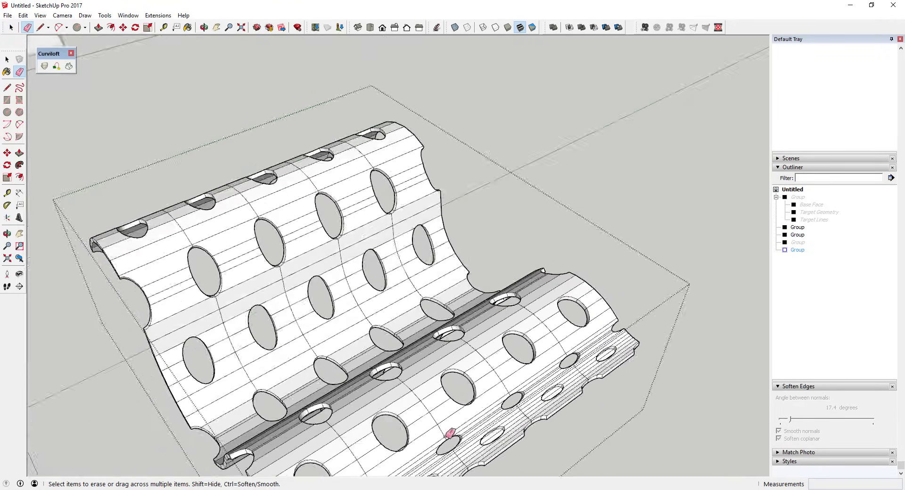
pyautogui.scroll(8, 448, 317)
pyautogui.scroll(-10, 491, 254)
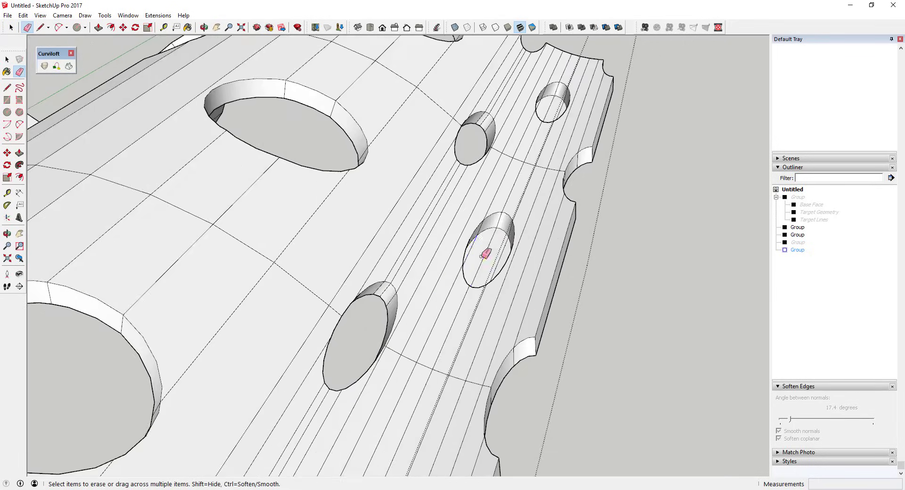
pyautogui.press('space')
pyautogui.click(528, 324)
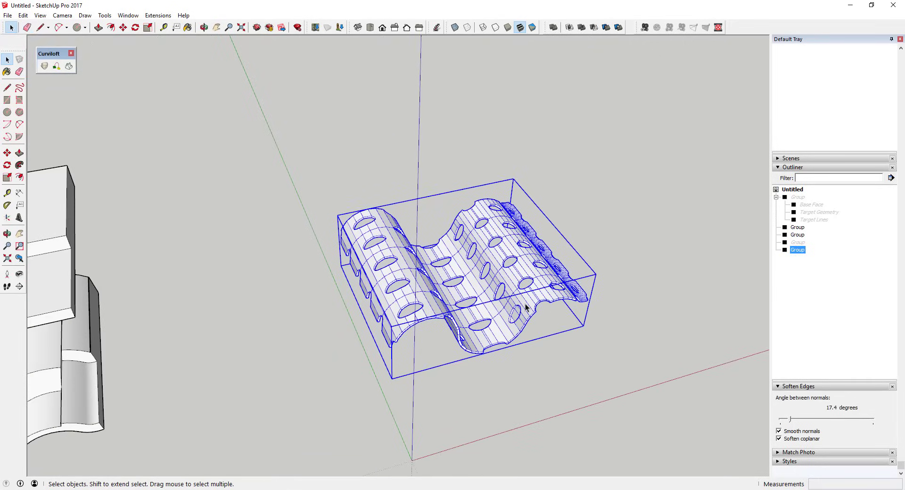
# Soften all edges inside the flowed wavy group with a 38.4 degree angle between normals, then close and reselect the group.
pyautogui.doubleClick(542, 296)
pyautogui.hotkey('ctrl', 'a')
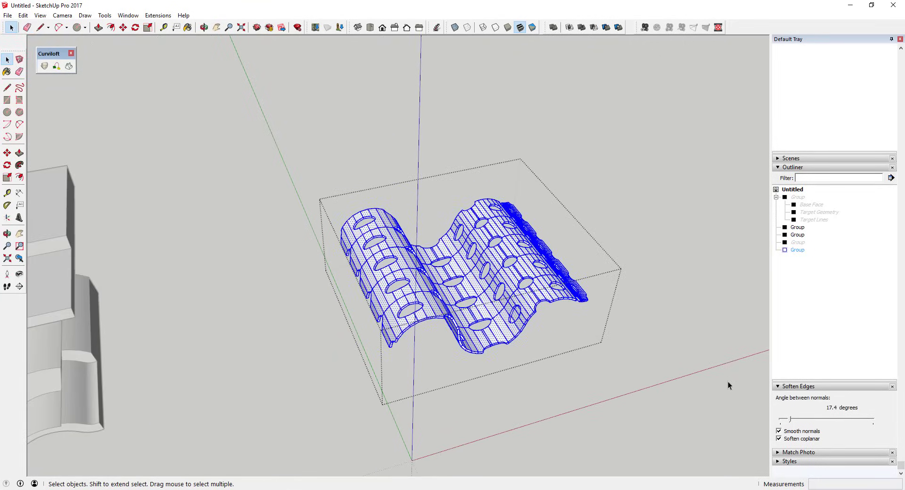
pyautogui.moveTo(791, 422); pyautogui.dragTo(796, 422)
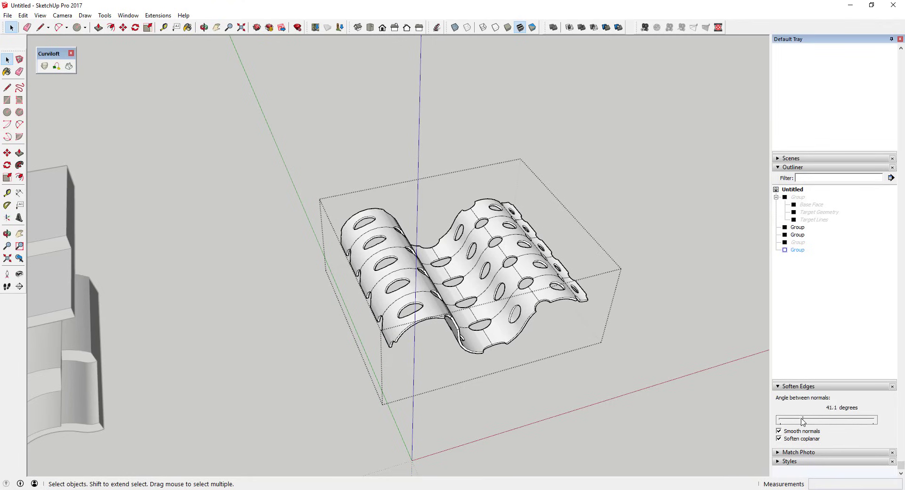
pyautogui.hotkey('ctrl', 'a')
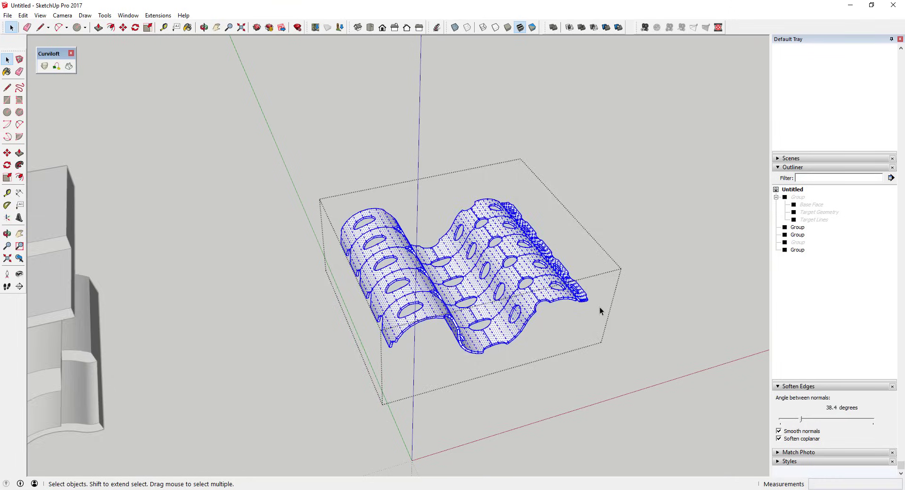
pyautogui.click(622, 316)
pyautogui.moveTo(621, 316); pyautogui.dragTo(478, 304, button='middle')
pyautogui.click(479, 304)
# Rotate the flowed wavy group by about 87.9 degrees so it stands upright.
pyautogui.moveTo(478, 346); pyautogui.dragTo(512, 288, button='middle')
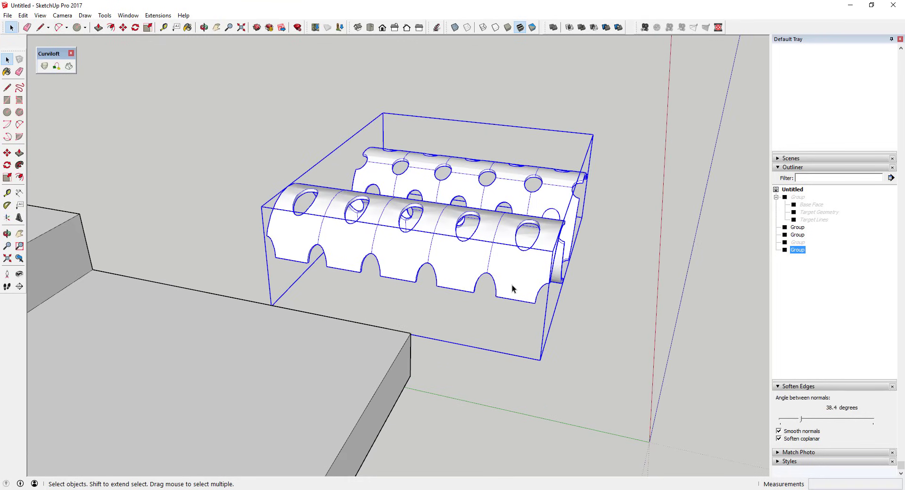
pyautogui.press('m')
pyautogui.click(515, 319)
pyautogui.click(404, 436)
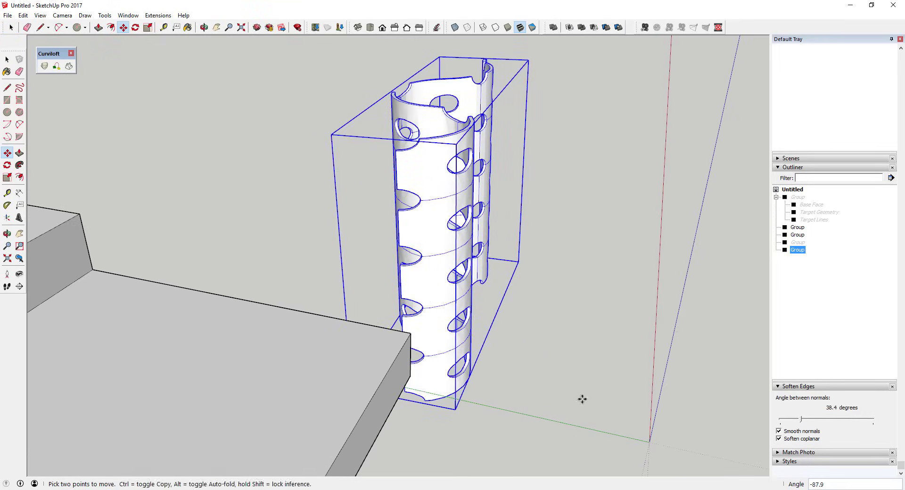